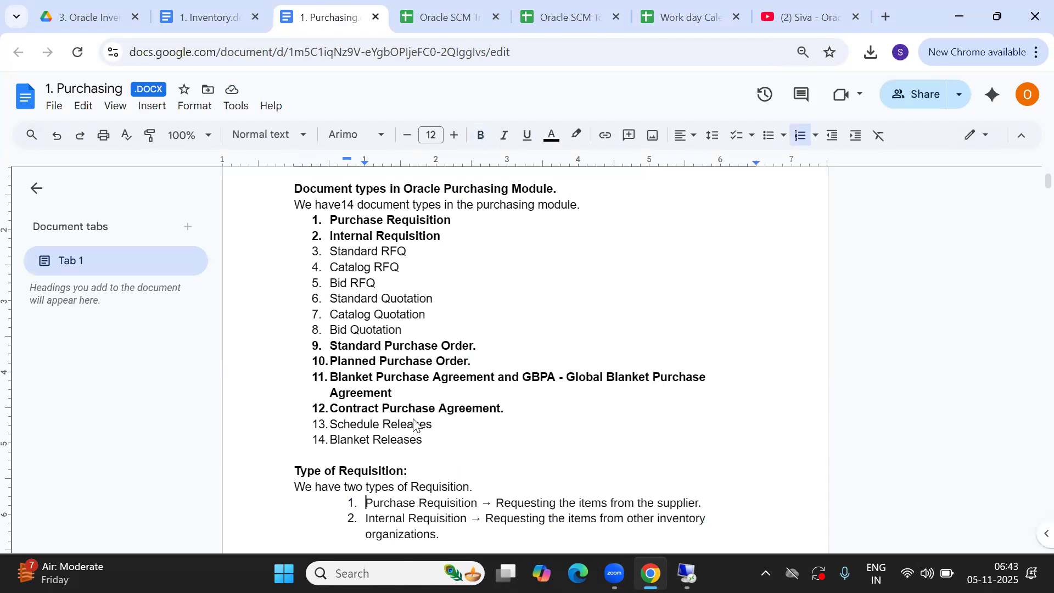
Review the Purchasing doc's requisition, RFQ and purchase order type lists, then return to the setup steps
{"action": "key", "text": "Down"}
{"action": "key", "text": "Down"}
{"action": "key", "text": "Down"}
{"action": "key", "text": "Down"}
{"action": "key", "text": "Down"}
{"action": "key", "text": "Down"}
{"action": "key", "text": "Down"}
{"action": "key", "text": "Down"}
{"action": "key", "text": "Down"}
{"action": "key", "text": "Down"}
{"action": "key", "text": "Down"}
{"action": "key", "text": "Down"}
{"action": "key", "text": "Down"}
{"action": "key", "text": "Down"}
{"action": "key", "text": "Down"}
{"action": "key", "text": "Down"}
{"action": "key", "text": "Down"}
{"action": "key", "text": "Down"}
{"action": "key", "text": "Down"}
{"action": "key", "text": "Down"}
{"action": "key", "text": "Down"}
{"action": "key", "text": "Down"}
{"action": "key", "text": "Down"}
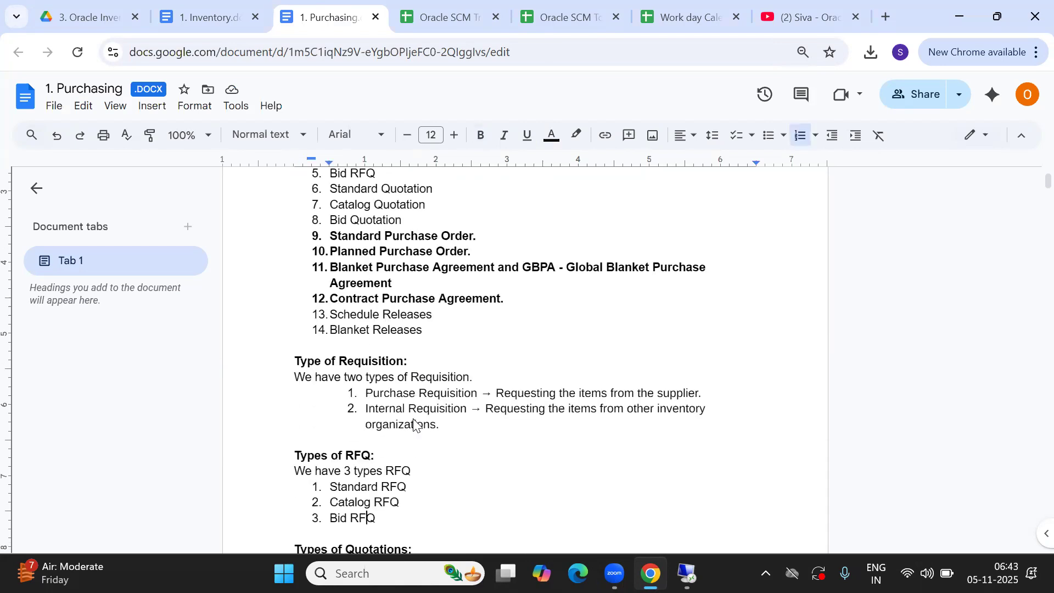
{"action": "key", "text": "Down"}
{"action": "key", "text": "Down"}
{"action": "key", "text": "Down"}
{"action": "key", "text": "Down"}
{"action": "key", "text": "Down"}
{"action": "key", "text": "Down"}
{"action": "key", "text": "Down"}
{"action": "key", "text": "Down"}
{"action": "key", "text": "Down"}
{"action": "key", "text": "Down"}
{"action": "key", "text": "Down"}
{"action": "key", "text": "Down"}
{"action": "key", "text": "Down"}
{"action": "key", "text": "Down"}
{"action": "key", "text": "Down"}
{"action": "key", "text": "Down"}
{"action": "key", "text": "Down"}
{"action": "key", "text": "Down"}
{"action": "key", "text": "Down"}
{"action": "key", "text": "Down"}
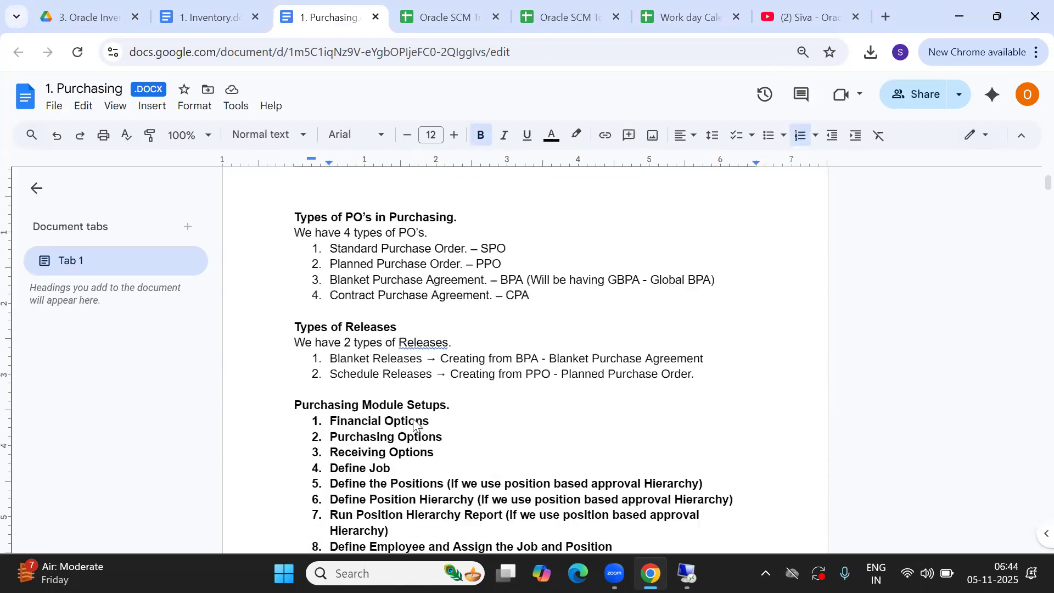
{"action": "key", "text": "Up"}
{"action": "key", "text": "Up"}
{"action": "key", "text": "Up"}
{"action": "key", "text": "Up"}
{"action": "key", "text": "Up"}
{"action": "key", "text": "Up"}
{"action": "key", "text": "Up"}
{"action": "key", "text": "Up"}
{"action": "key", "text": "Up"}
{"action": "key", "text": "Up"}
{"action": "key", "text": "Up"}
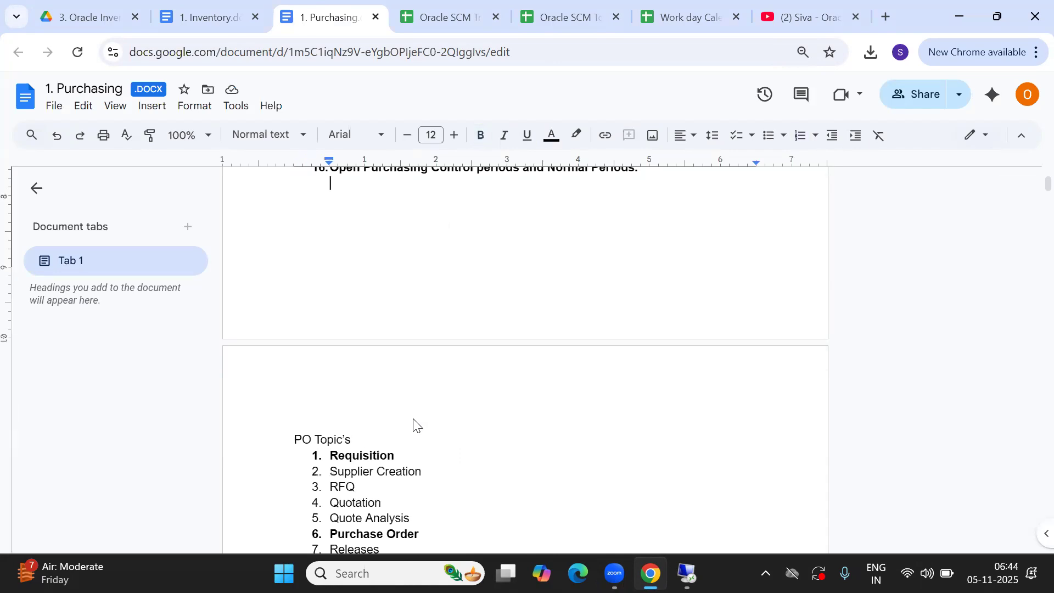
{"action": "key", "text": "Up"}
{"action": "key", "text": "Up"}
{"action": "key", "text": "Up"}
{"action": "key", "text": "Up"}
{"action": "key", "text": "Up"}
{"action": "key", "text": "Up"}
{"action": "key", "text": "Up"}
{"action": "key", "text": "Up"}
{"action": "key", "text": "Up"}
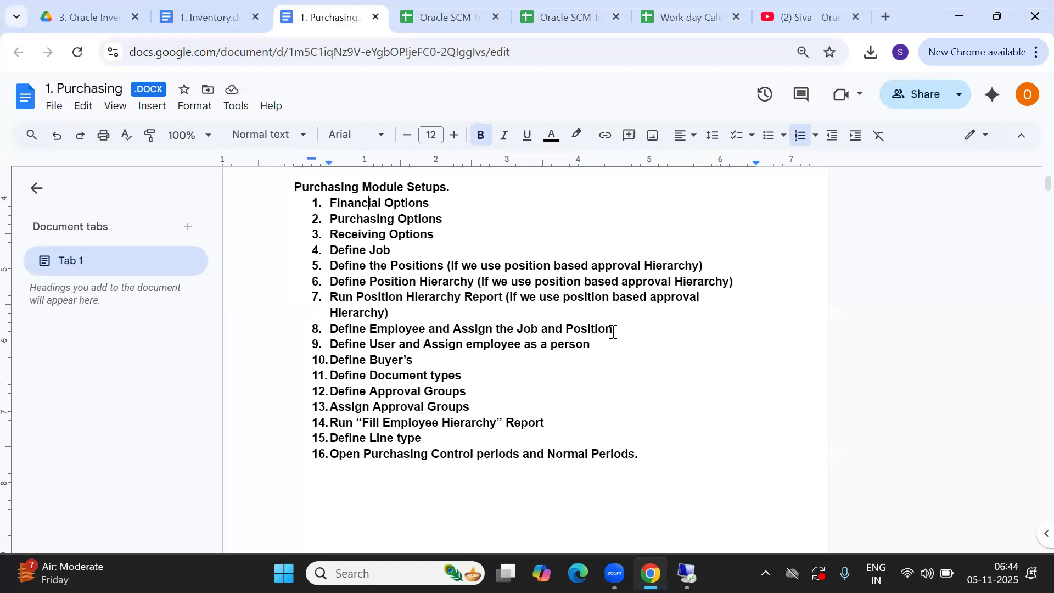
Select setup steps 1 through 14 and switch to the Oracle SCM Training Examples spreadsheet
{"action": "left_click_drag", "start_coordinate": [616, 329], "coordinate": [333, 204]}
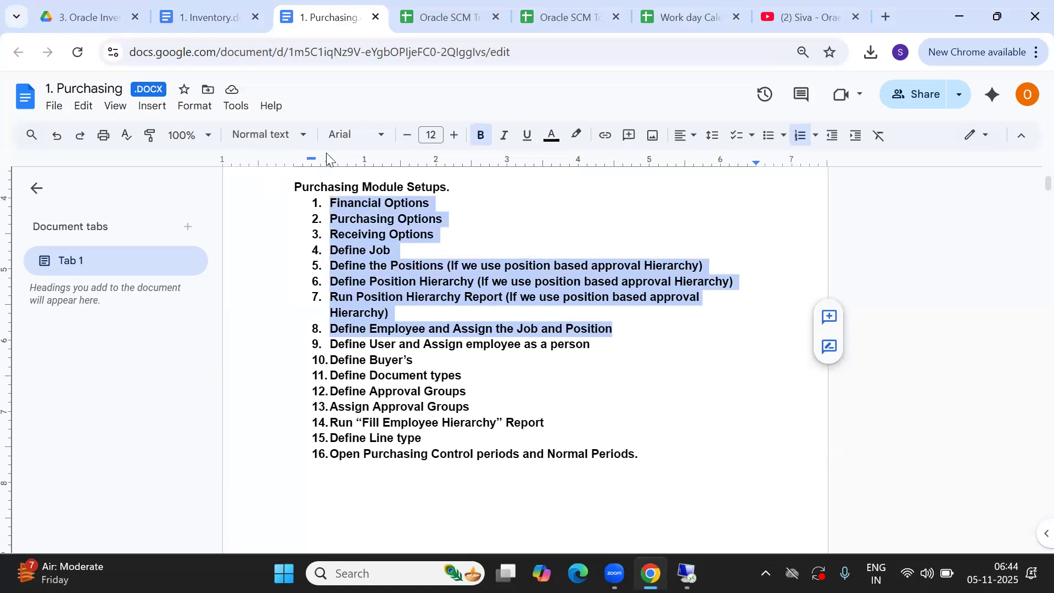
{"action": "left_click_drag", "start_coordinate": [332, 349], "coordinate": [595, 433]}
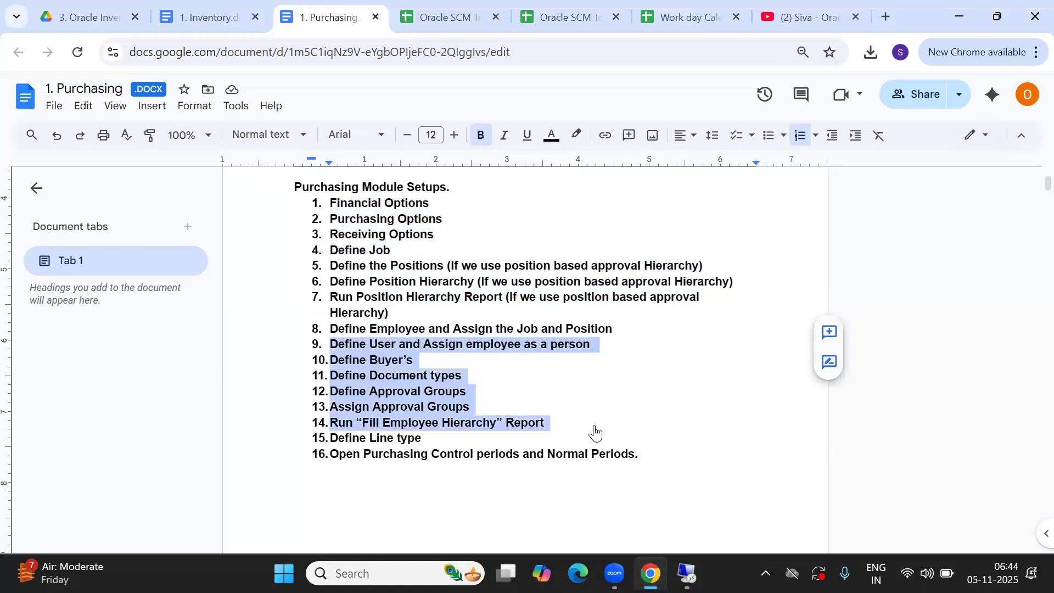
{"action": "left_click", "coordinate": [442, 19]}
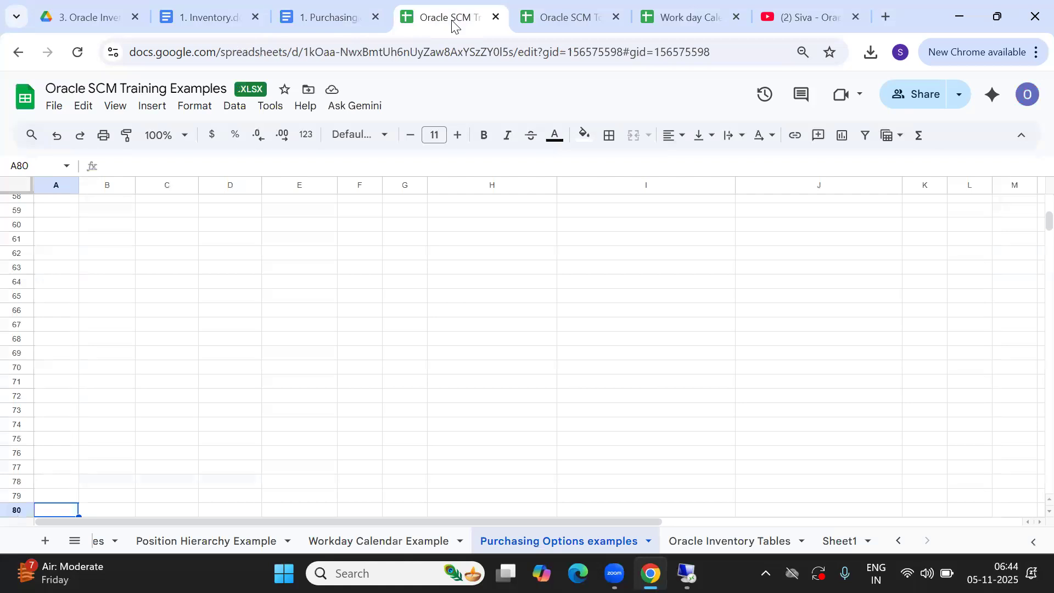
Close the training examples and enter 'Introduction to Purchasing Module' in A2, fitting column A
{"action": "left_click", "coordinate": [559, 11]}
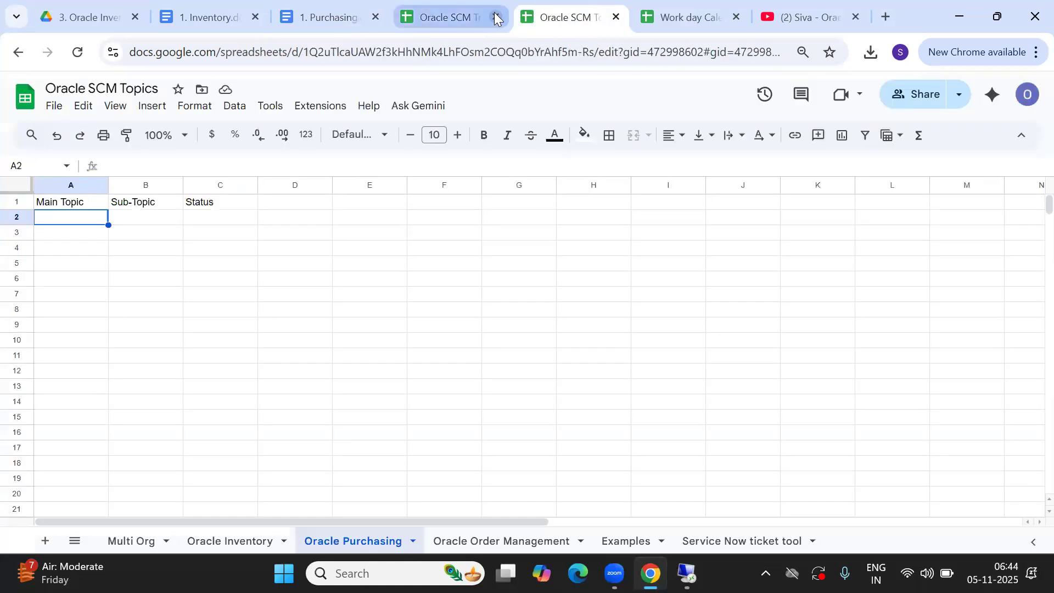
{"action": "left_click", "coordinate": [495, 18]}
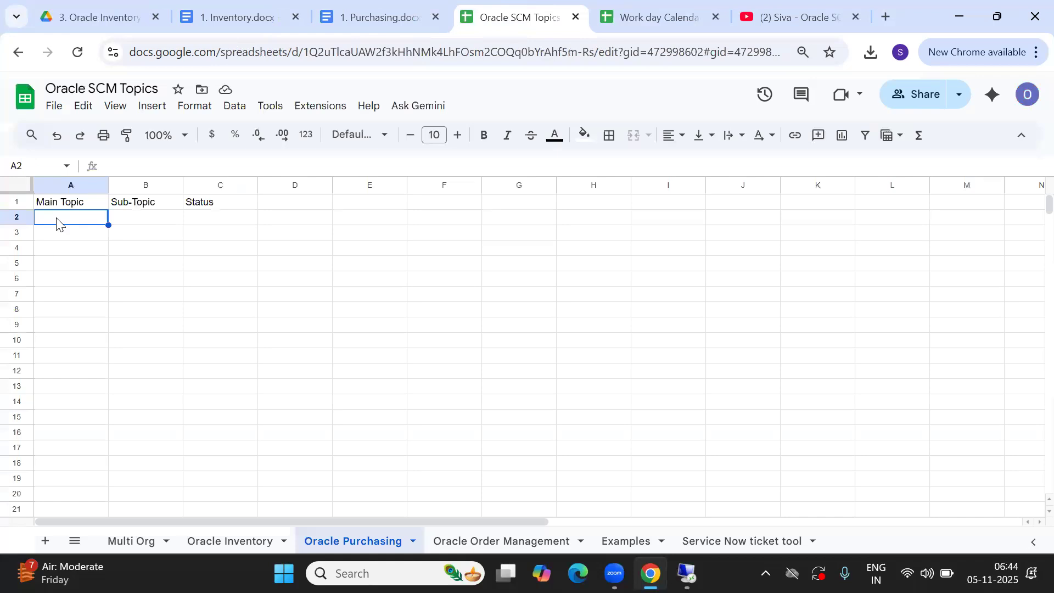
{"action": "type", "text": "Intro"}
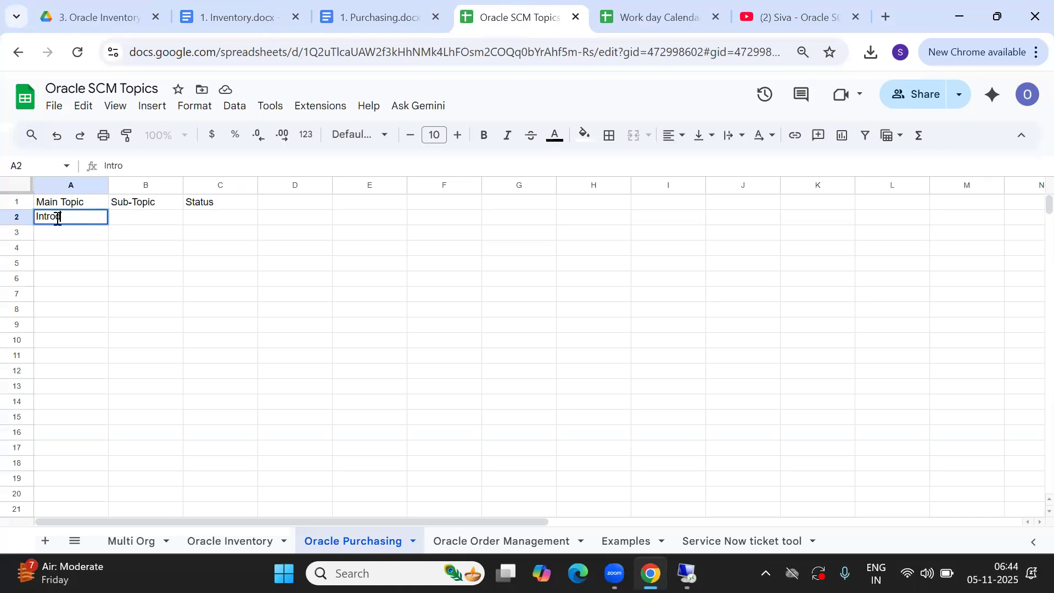
{"action": "type", "text": "duction to Pu"}
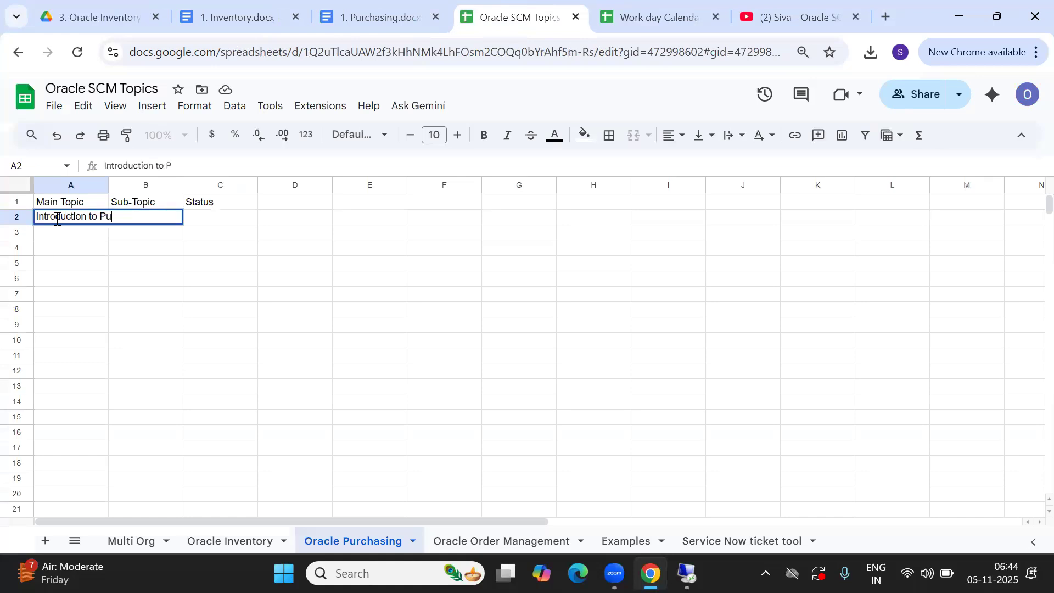
{"action": "type", "text": "rchasing Module"}
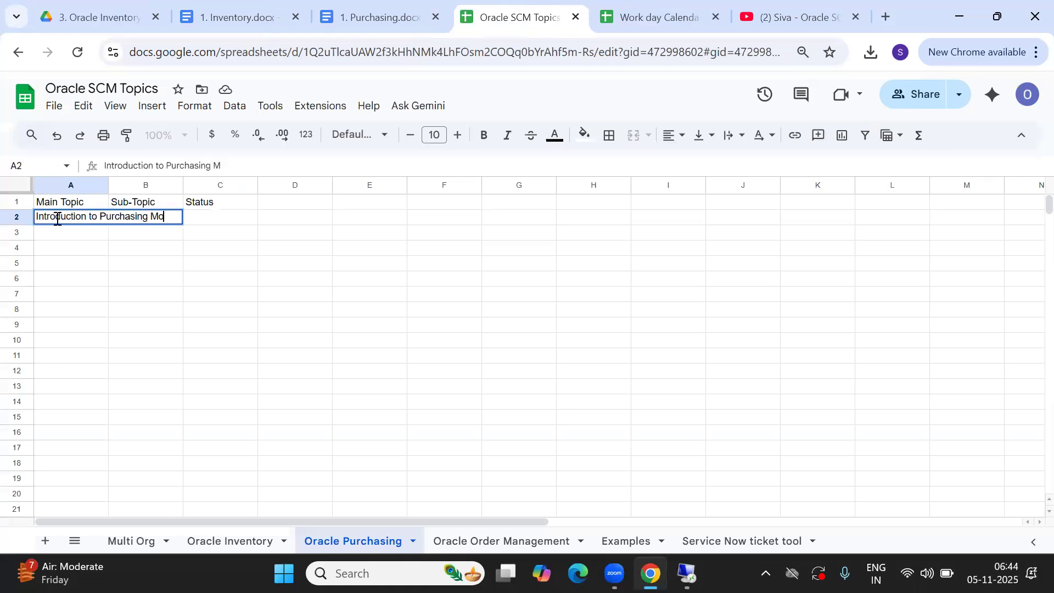
{"action": "key", "text": "Tab"}
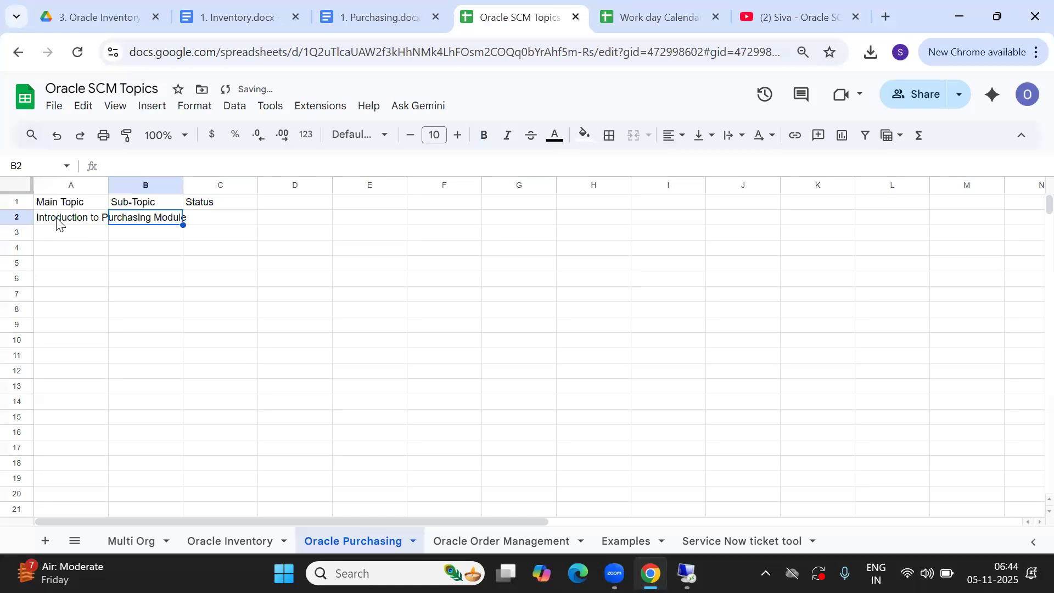
{"action": "double_click", "coordinate": [108, 185]}
Mark C2 as Completed and move to column A of row 3
{"action": "left_click", "coordinate": [296, 224]}
{"action": "type", "text": "Completed"}
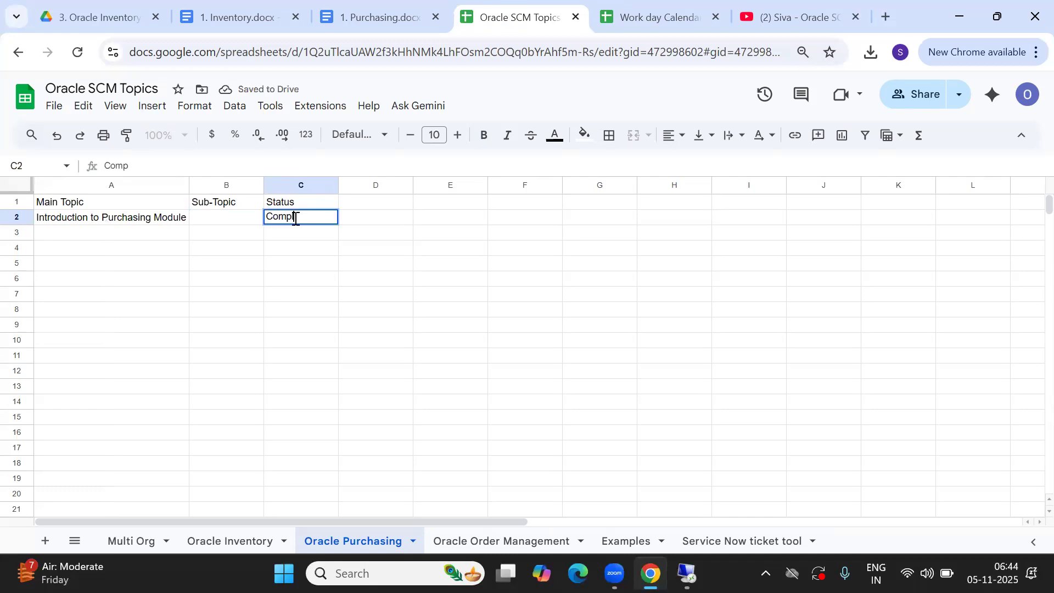
{"action": "key", "text": "Tab"}
{"action": "key", "text": "Return"}
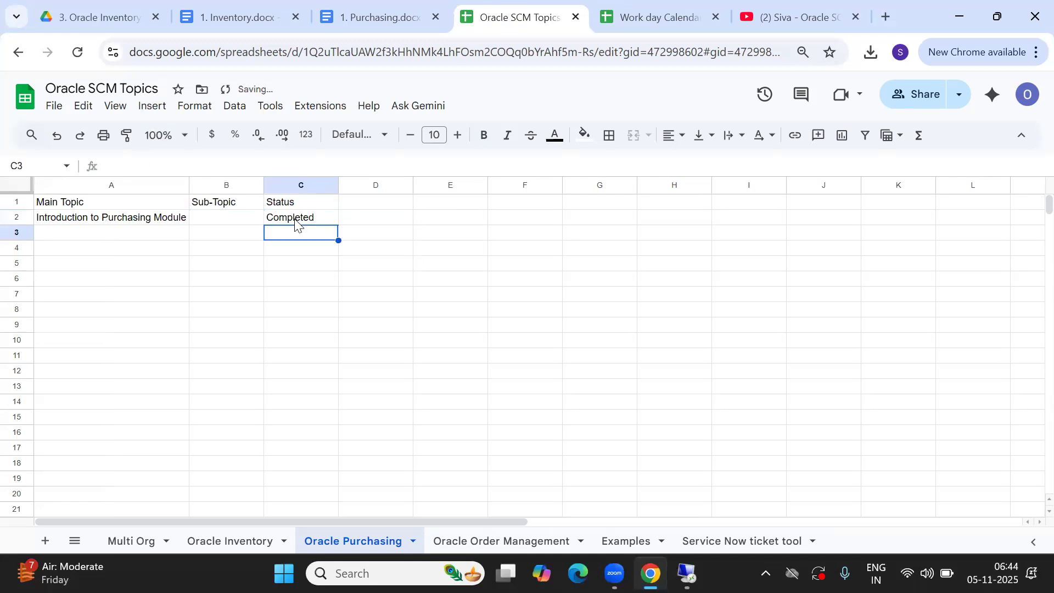
{"action": "key", "text": "Left"}
{"action": "key", "text": "Left"}
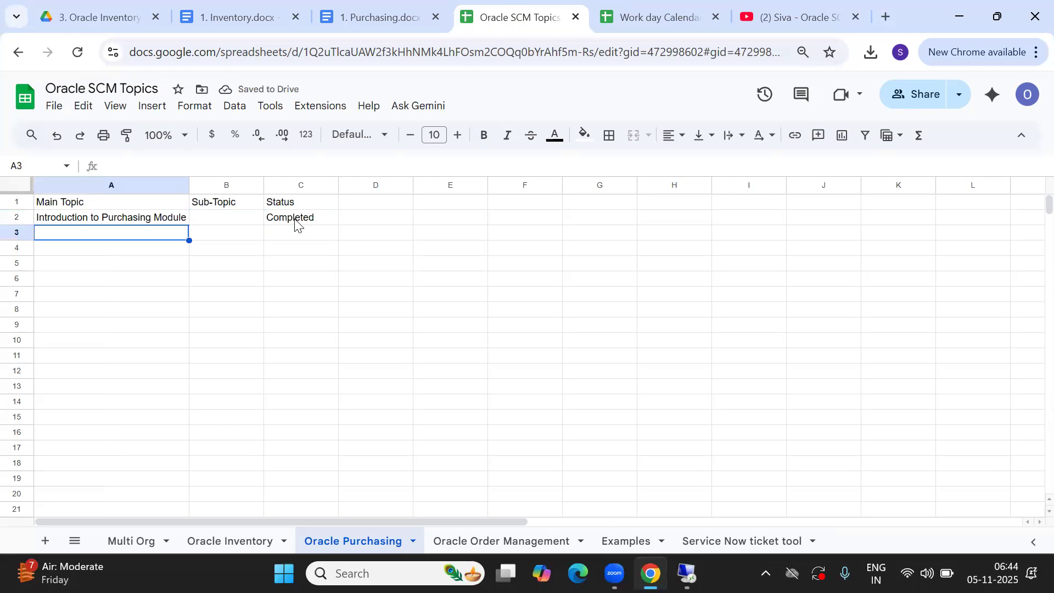
Enter 'P2P Cycle - (Procure to Pay)' in A3 with status Completed in C3
{"action": "type", "text": "P"}
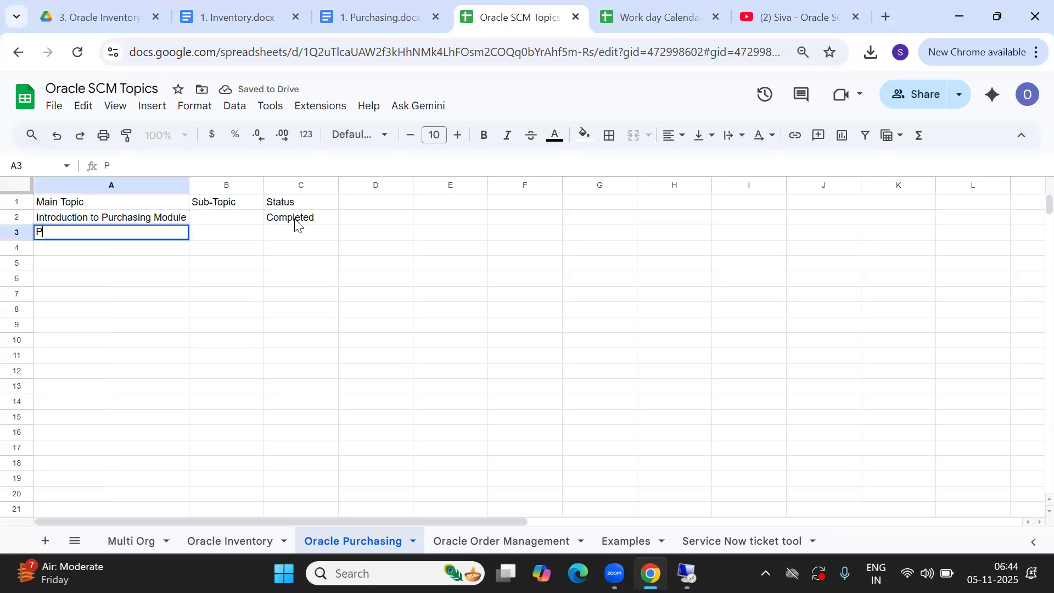
{"action": "type", "text": "2P Cycle "}
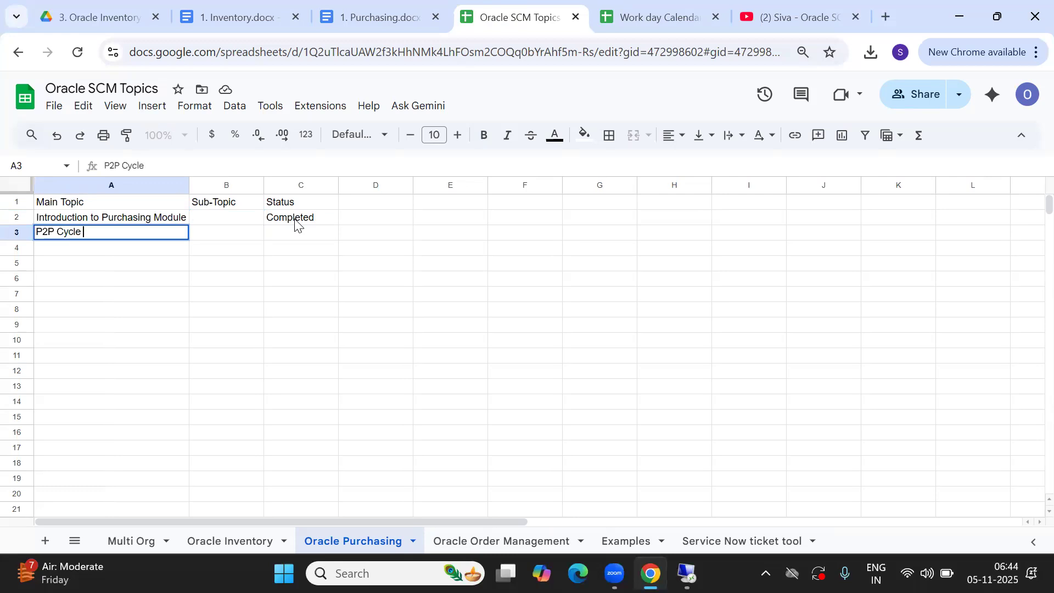
{"action": "type", "text": "- Procure to Pay"}
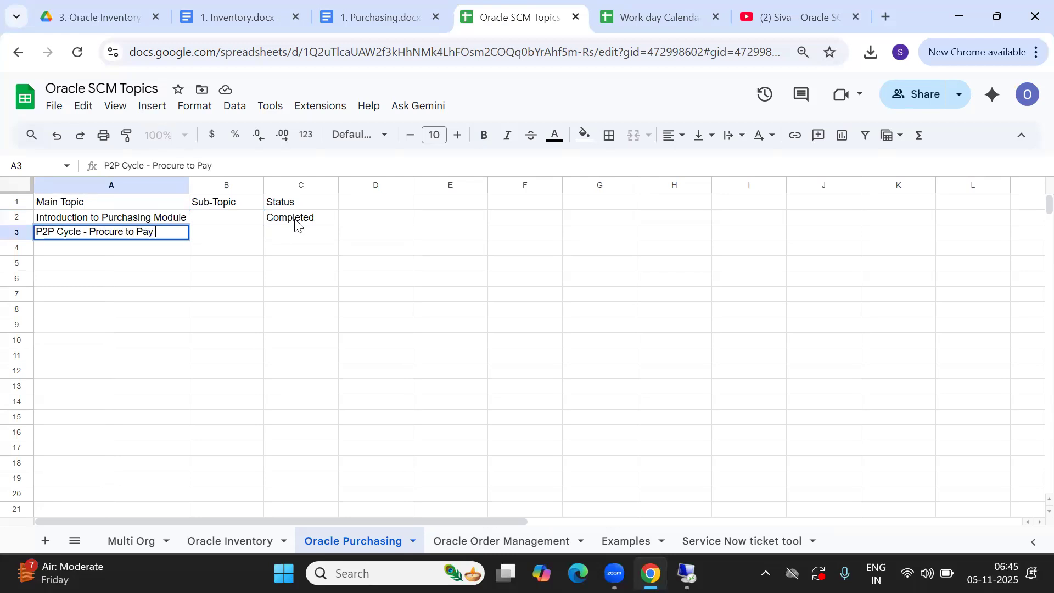
{"action": "type", "text": ")"}
{"action": "left_click", "coordinate": [89, 231]}
{"action": "type", "text": "("}
{"action": "key", "text": "Tab"}
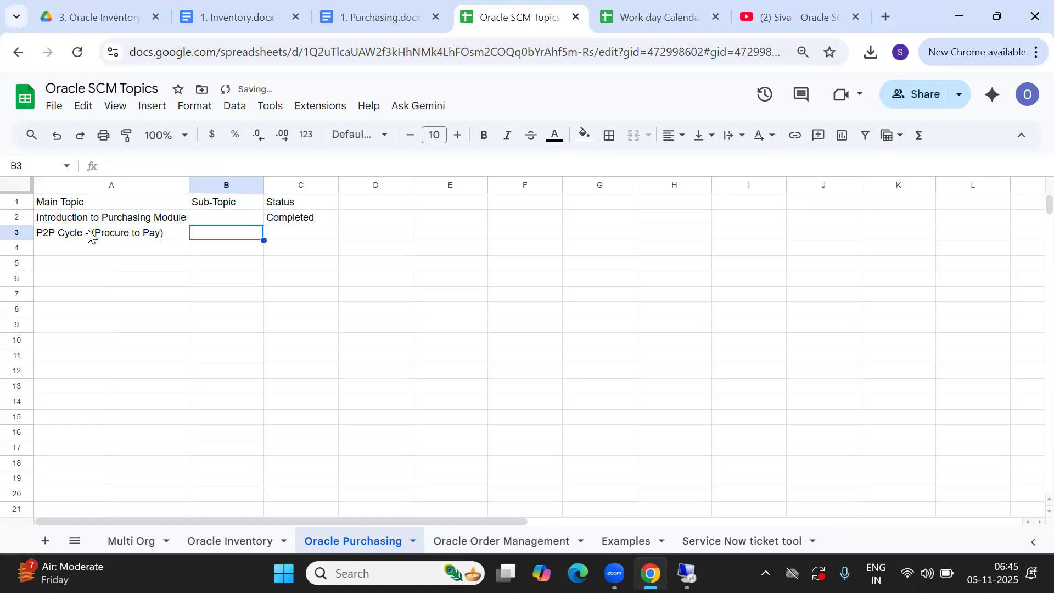
{"action": "key", "text": "Tab"}
{"action": "type", "text": "C"}
{"action": "key", "text": "Return"}
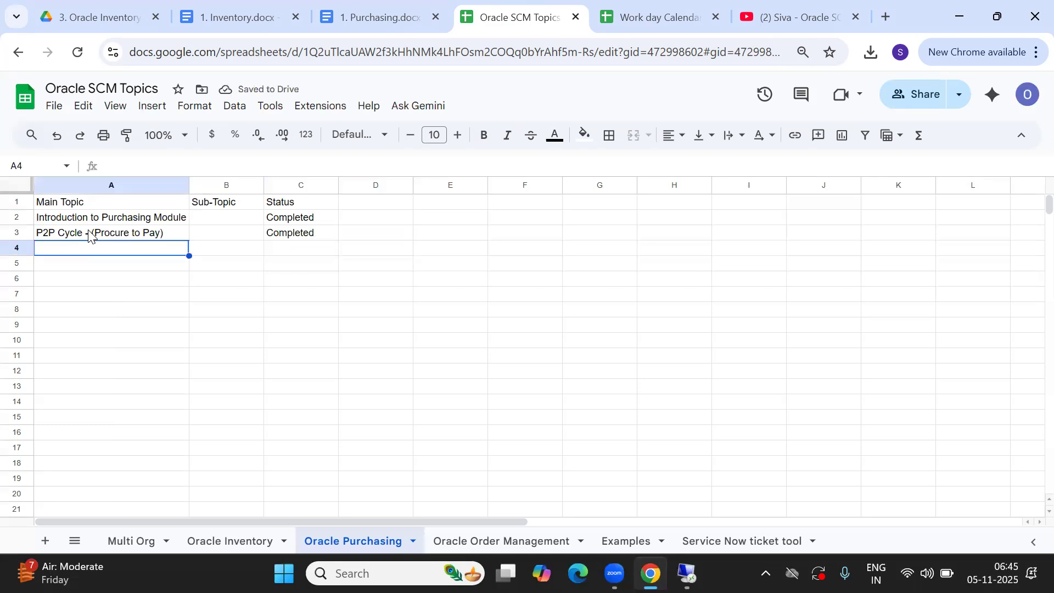
Enter 'Introduction of 14 Document Types' in A4 after fixing typos, and mark C4 Completed
{"action": "type", "text": "D"}
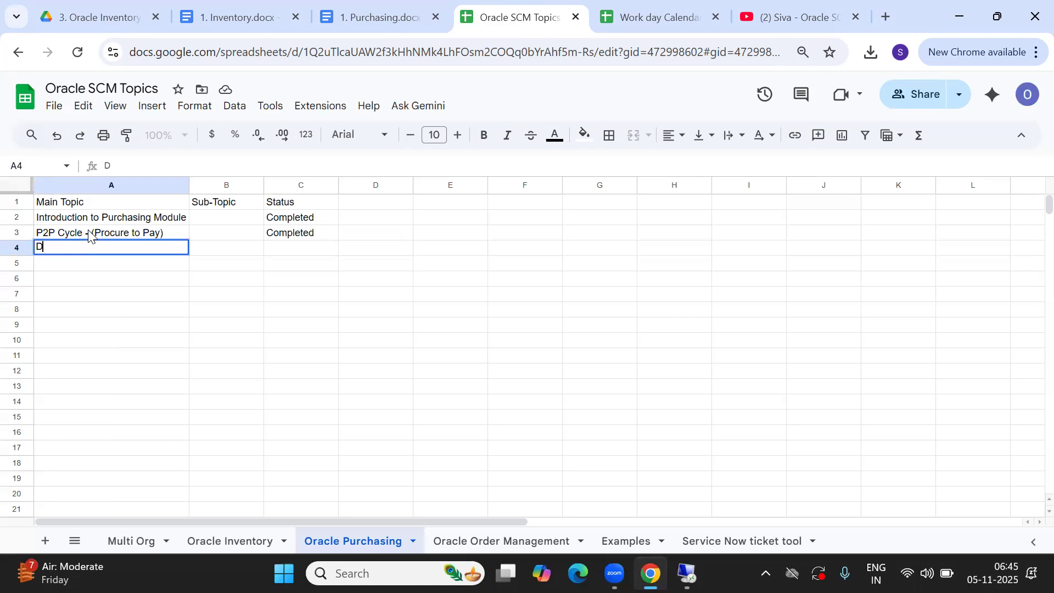
{"action": "type", "text": "ocu"}
{"action": "double_click", "coordinate": [167, 231]}
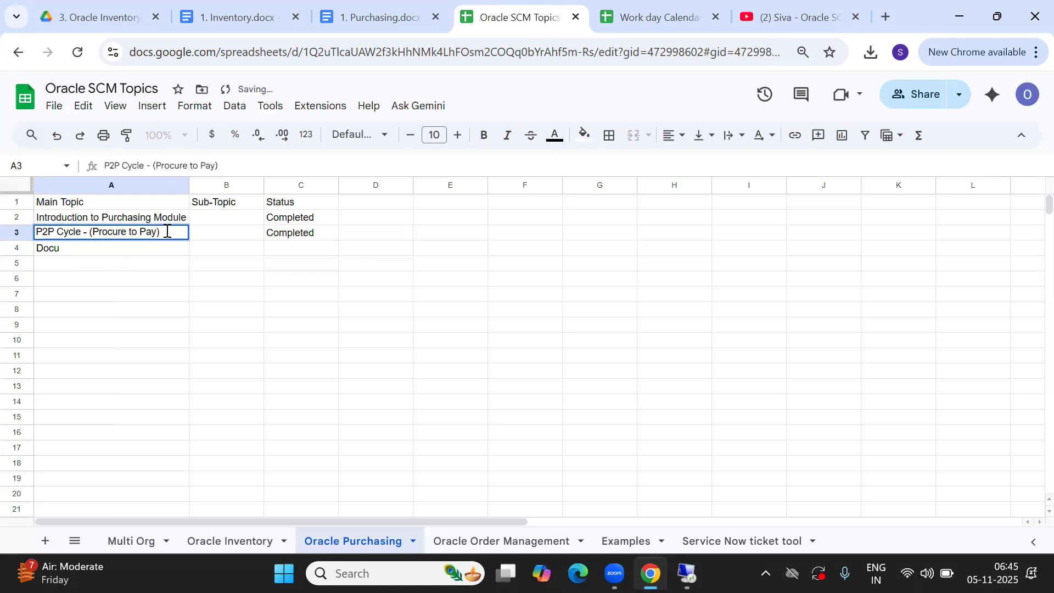
{"action": "left_click", "coordinate": [167, 231]}
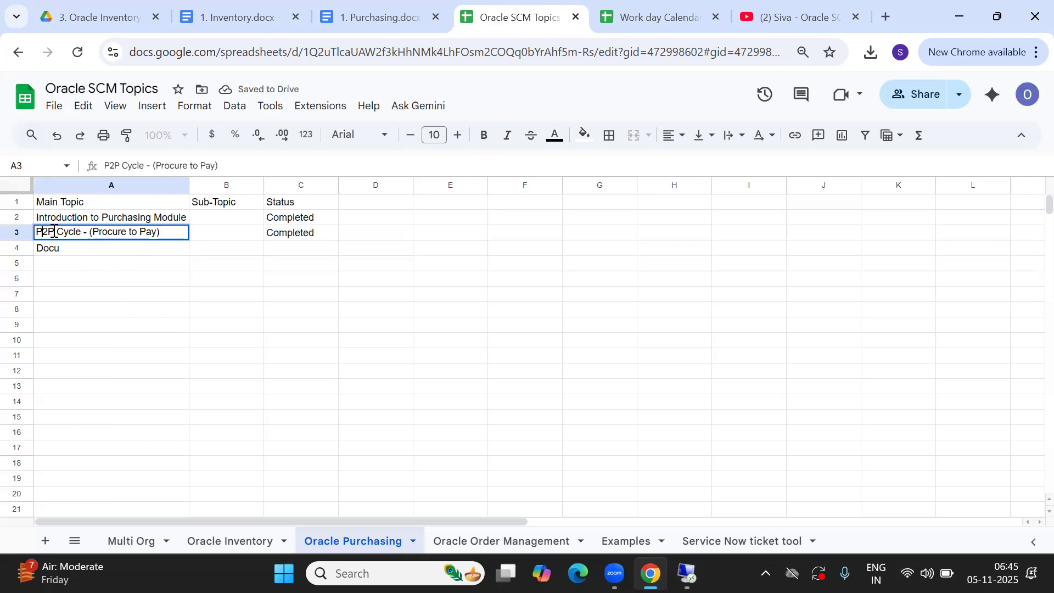
{"action": "type", "text": "iNTR"}
{"action": "key", "text": "BackSpace"}
{"action": "key", "text": "BackSpace"}
{"action": "key", "text": "BackSpace"}
{"action": "key", "text": "BackSpace"}
{"action": "type", "text": "Introduction of"}
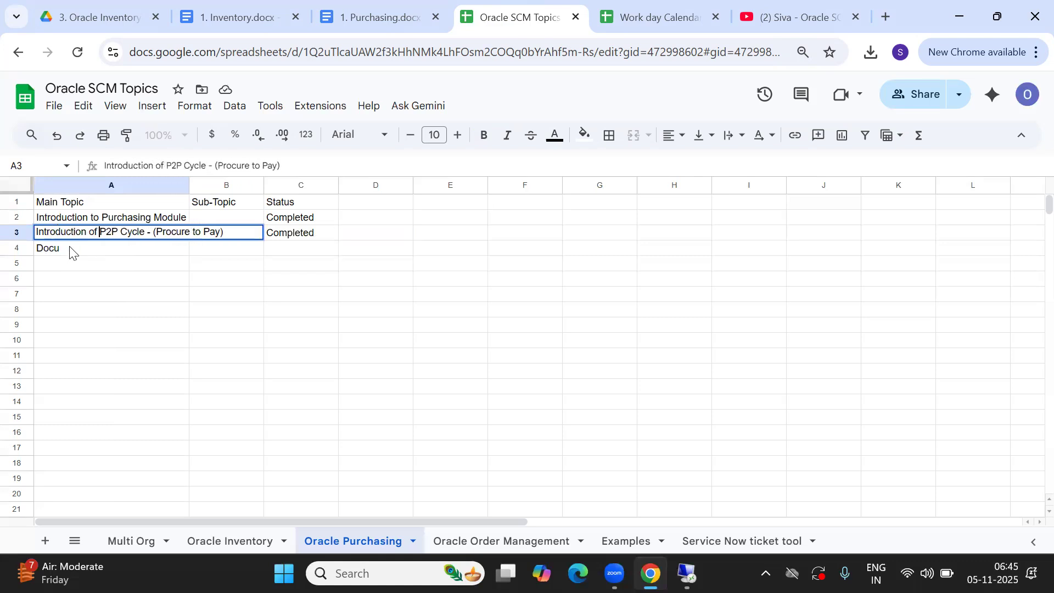
{"action": "double_click", "coordinate": [70, 248]}
{"action": "key", "text": "BackSpace"}
{"action": "key", "text": "BackSpace"}
{"action": "key", "text": "BackSpace"}
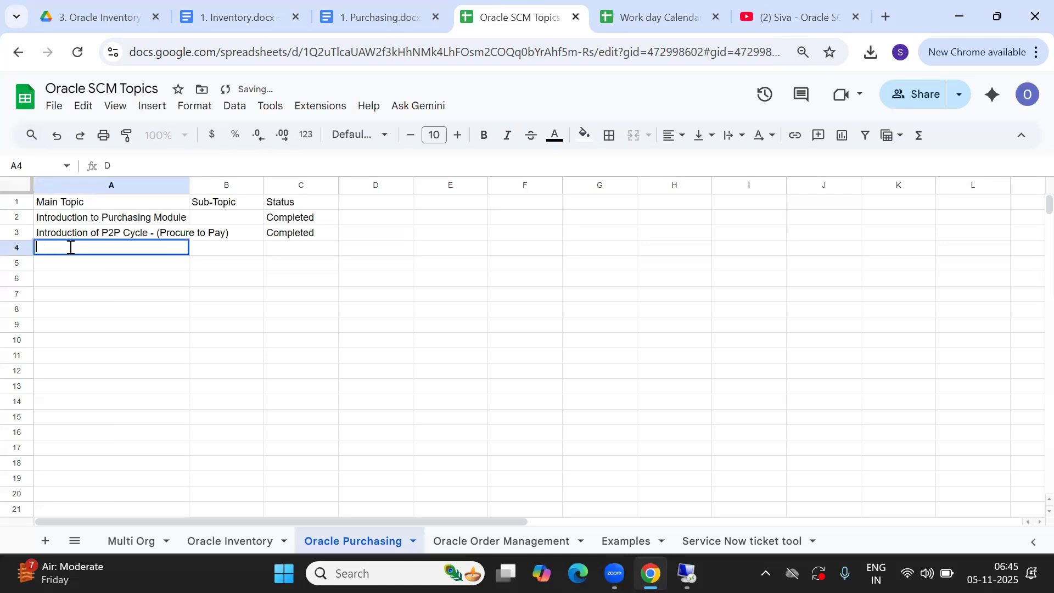
{"action": "type", "text": "Introduction of"}
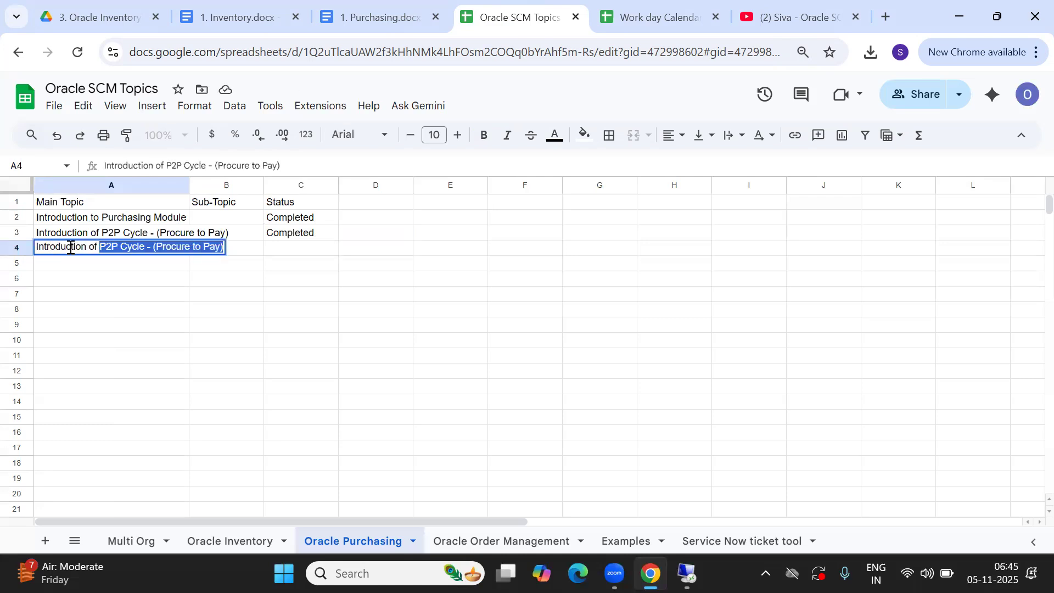
{"action": "type", "text": " 14 Document "}
{"action": "type", "text": "Tye"}
{"action": "type", "text": "pes"}
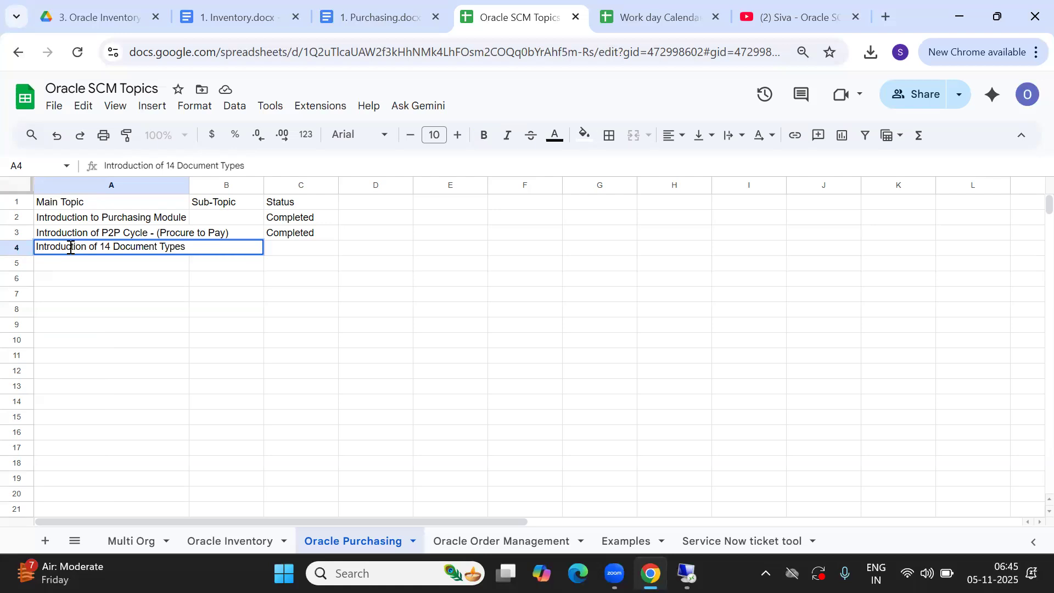
{"action": "key", "text": "Tab"}
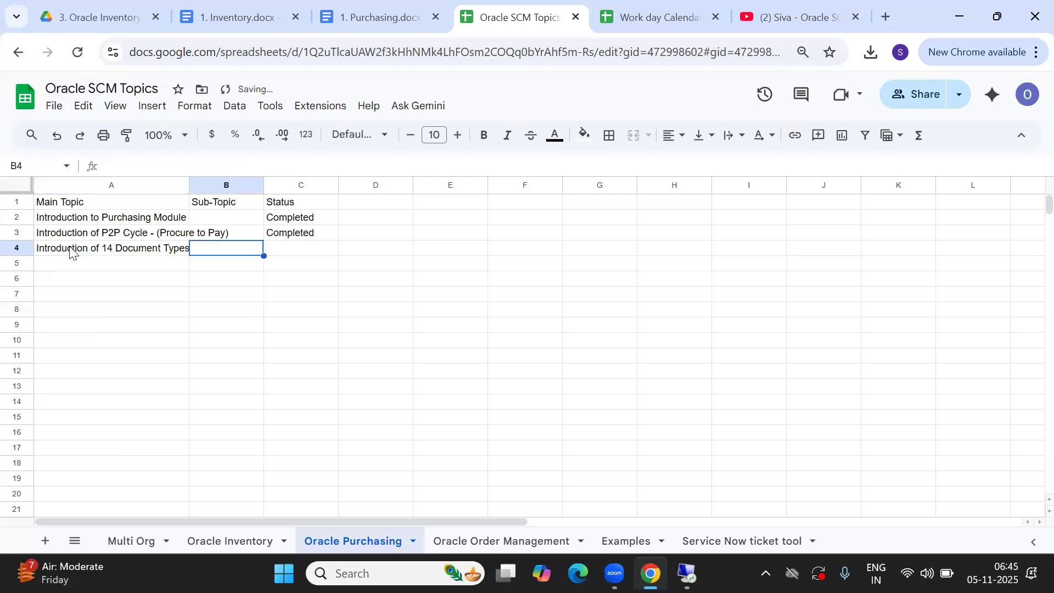
{"action": "key", "text": "Tab"}
{"action": "type", "text": "completed"}
{"action": "key", "text": "Return"}
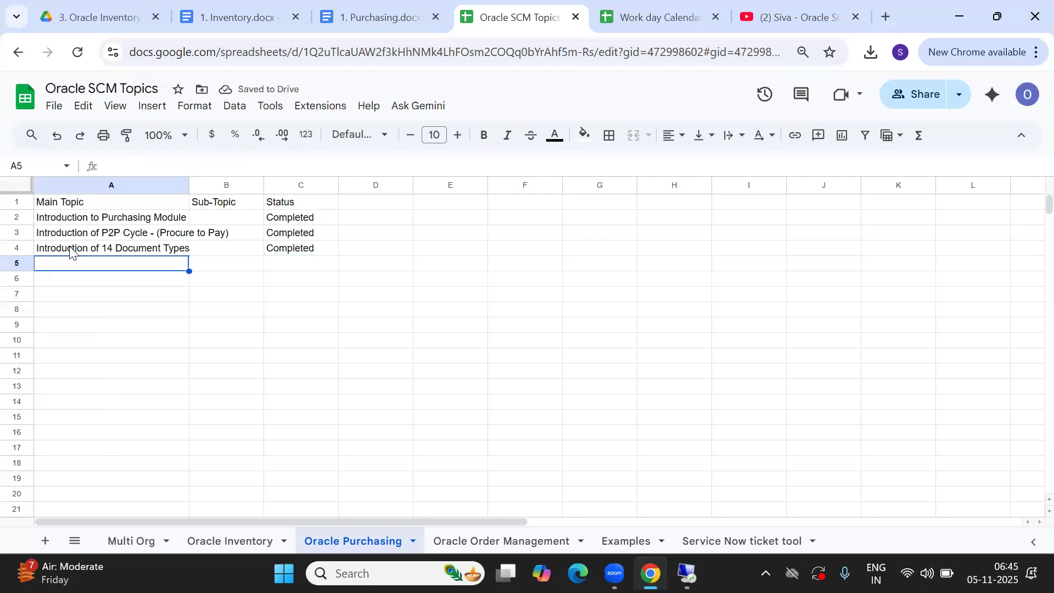
Add 'Implementations Setups' in A5 and widen columns A and B to fit
{"action": "type", "text": "Imple"}
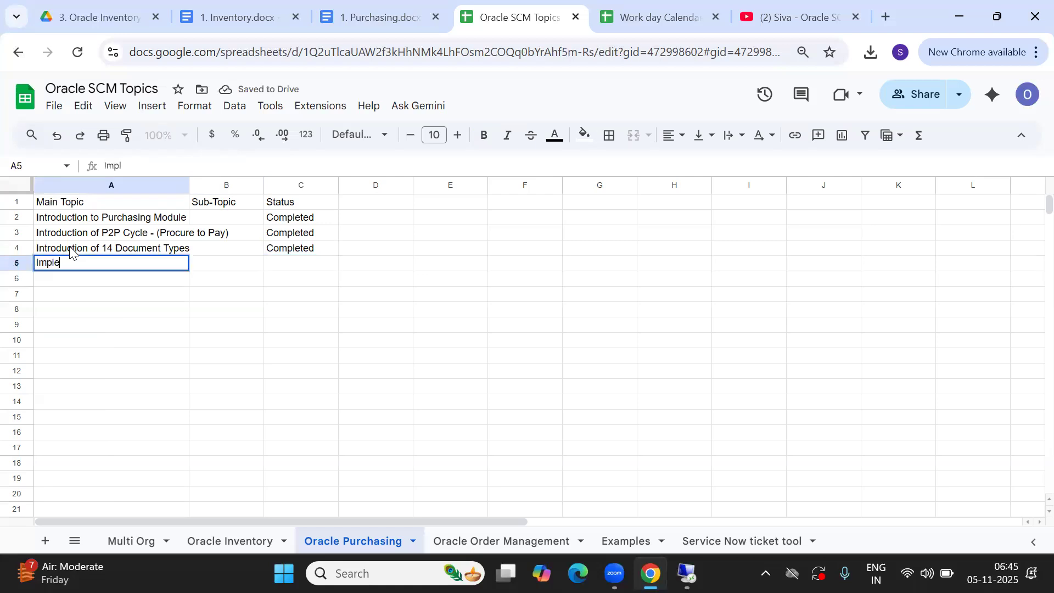
{"action": "type", "text": "mentation"}
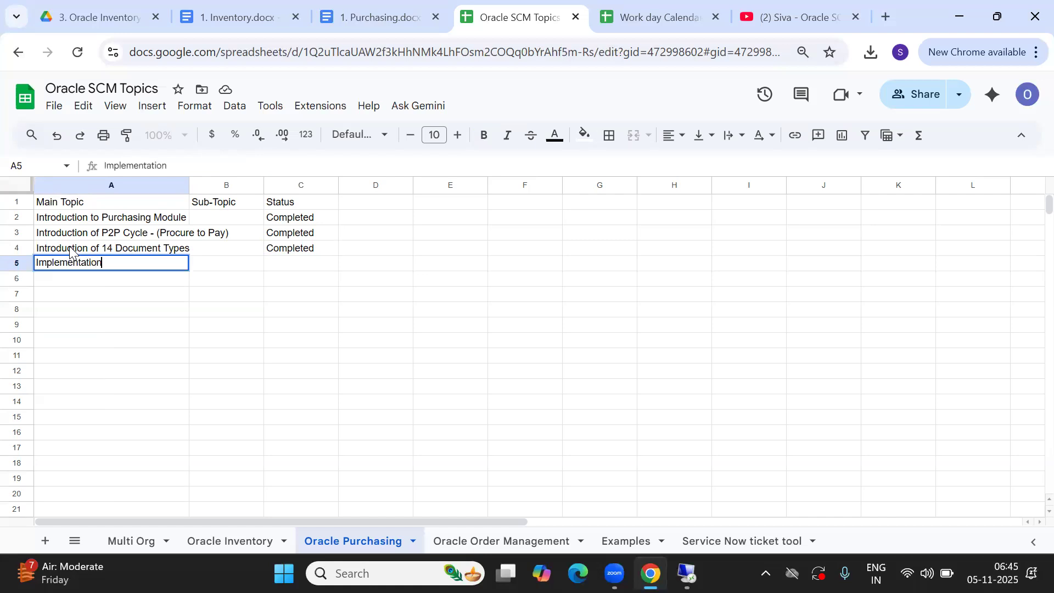
{"action": "type", "text": "s Setups"}
{"action": "key", "text": "Tab"}
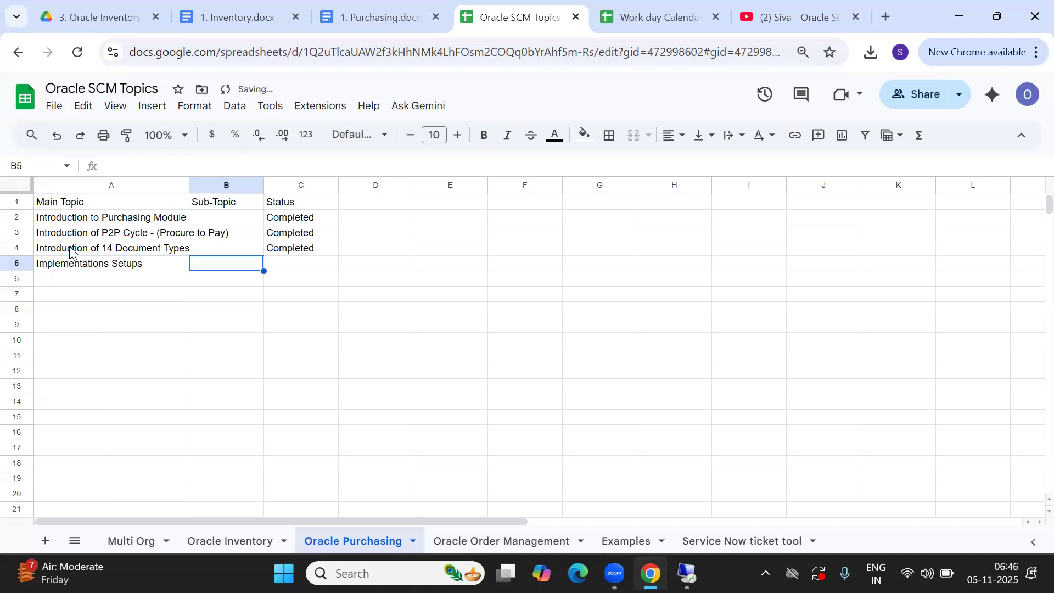
{"action": "double_click", "coordinate": [189, 184]}
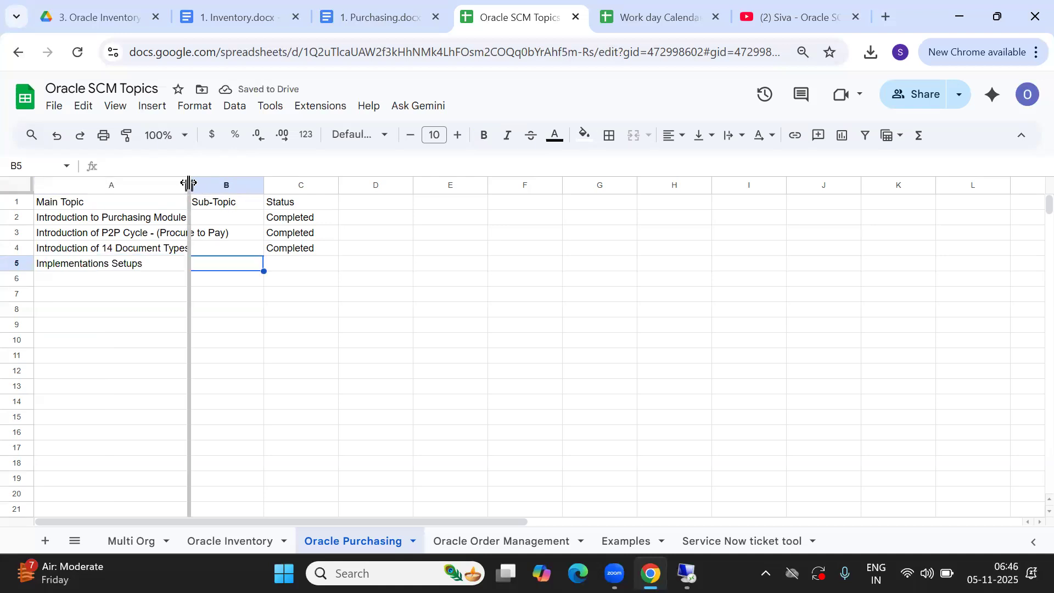
{"action": "double_click", "coordinate": [306, 184]}
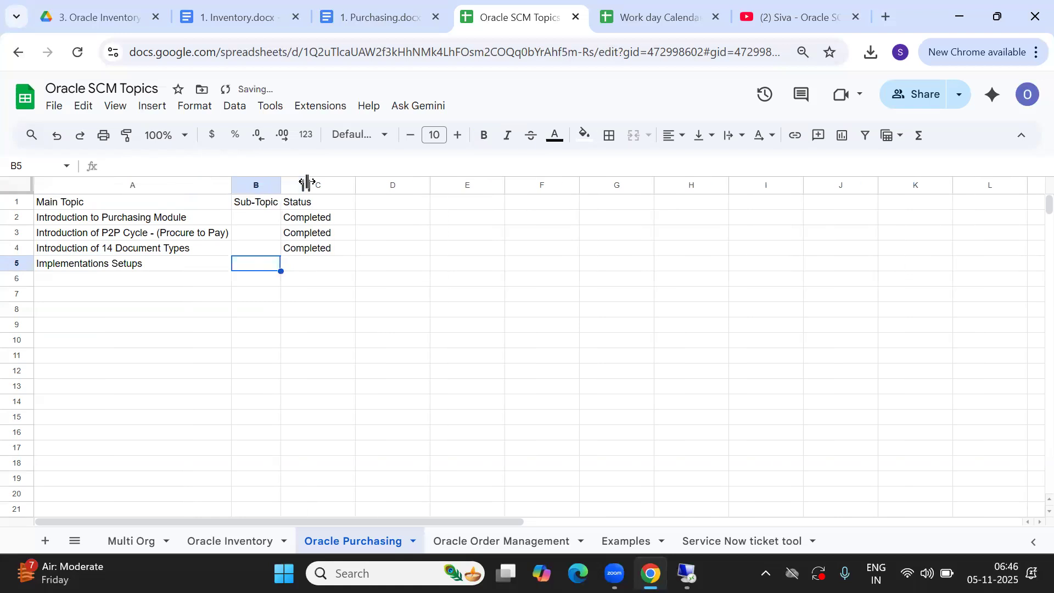
{"action": "left_click_drag", "start_coordinate": [280, 184], "coordinate": [337, 184]}
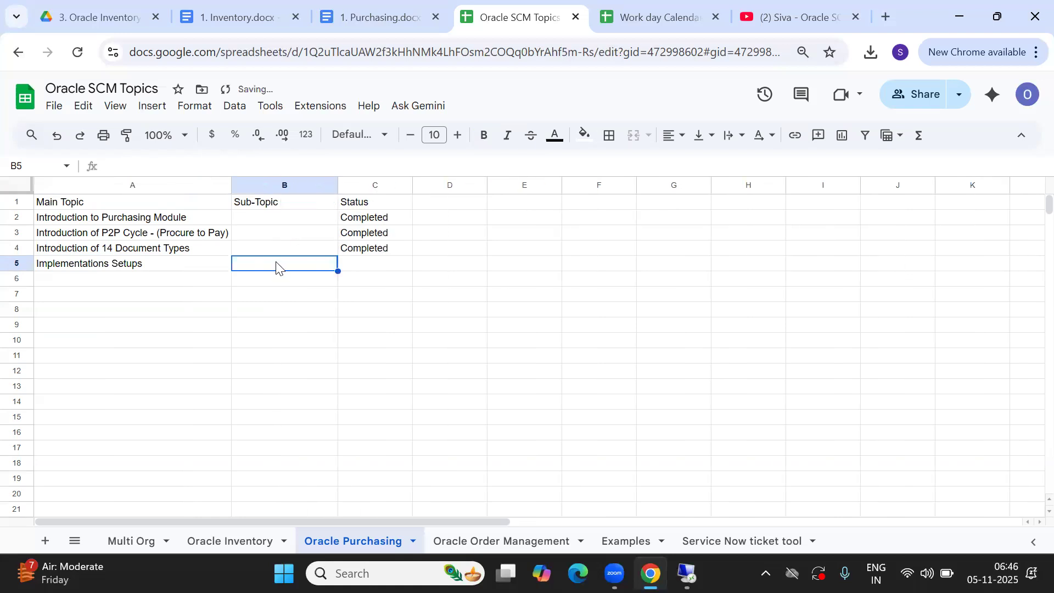
Add sub-topics Financial Options and Purchasing Options, each marked Completed
{"action": "type", "text": "Pu"}
{"action": "key", "text": "BackSpace"}
{"action": "key", "text": "BackSpace"}
{"action": "type", "text": "Financial Options"}
{"action": "key", "text": "Tab"}
{"action": "type", "text": "Completed"}
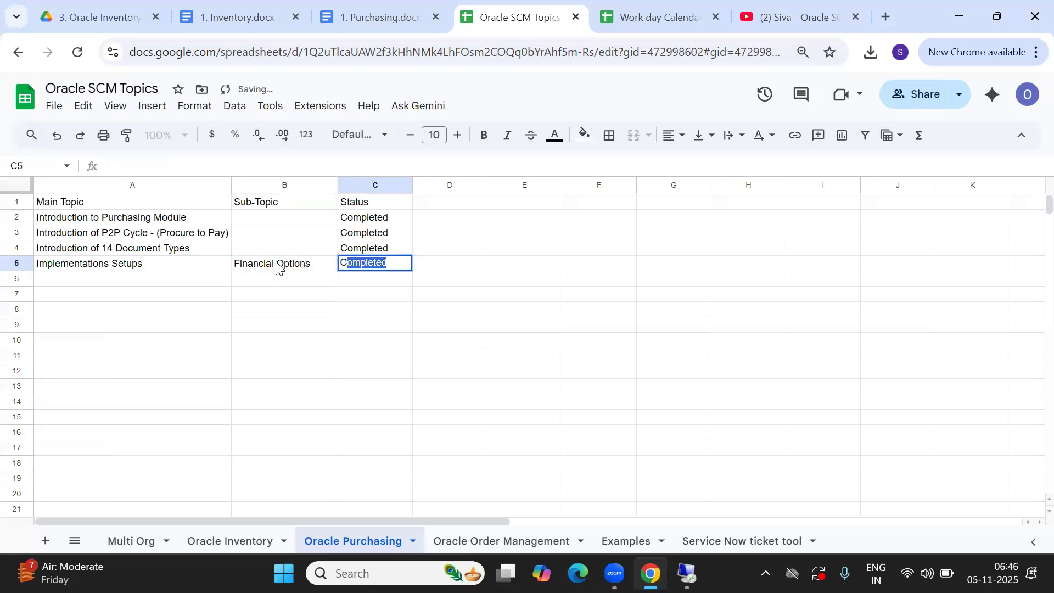
{"action": "key", "text": "Return"}
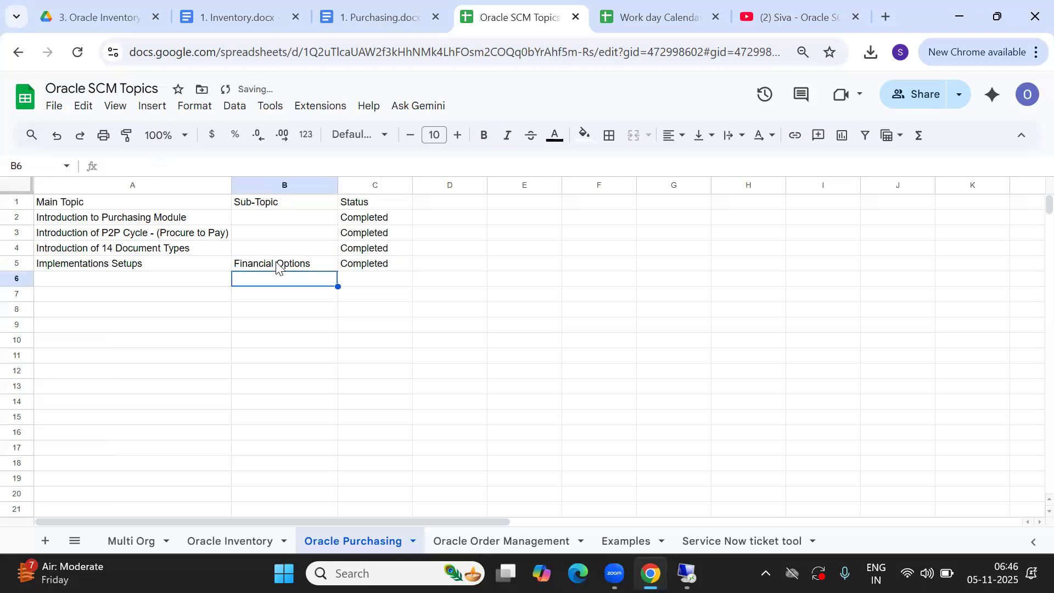
{"action": "type", "text": "Purchasing Options"}
{"action": "key", "text": "Tab"}
{"action": "type", "text": "c"}
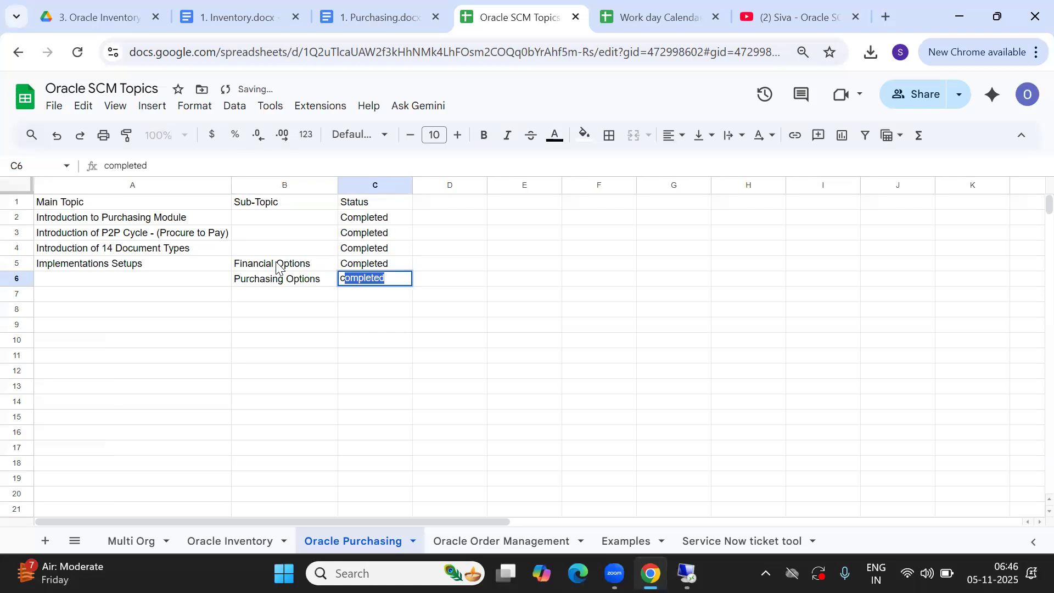
{"action": "key", "text": "Return"}
Add the Receiving Options sub-topic marked Completed
{"action": "type", "text": "RECE"}
{"action": "key", "text": "BackSpace"}
{"action": "key", "text": "BackSpace"}
{"action": "key", "text": "BackSpace"}
{"action": "type", "text": "ec"}
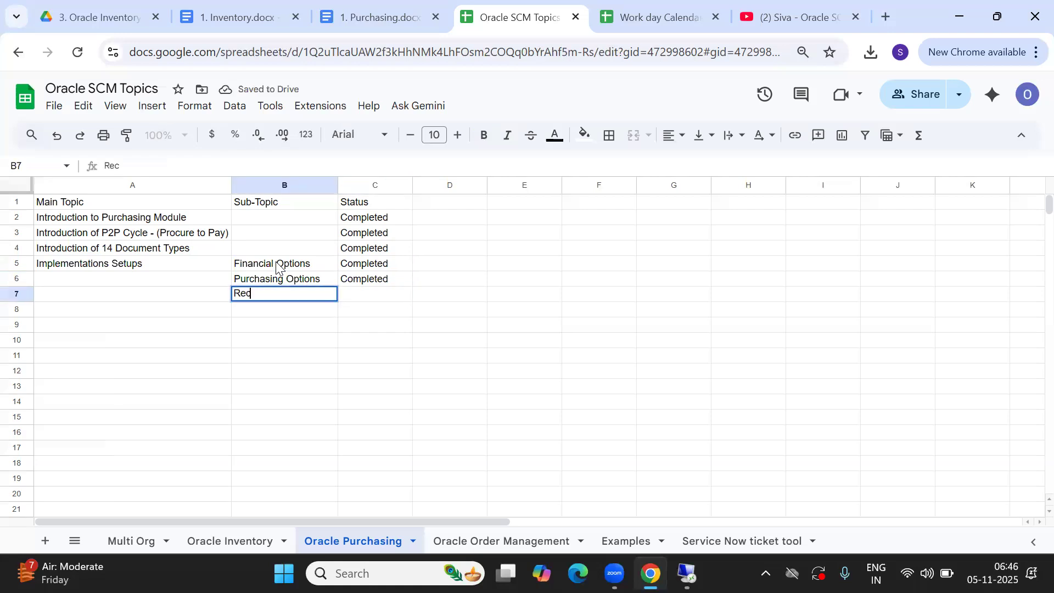
{"action": "type", "text": "eiving "}
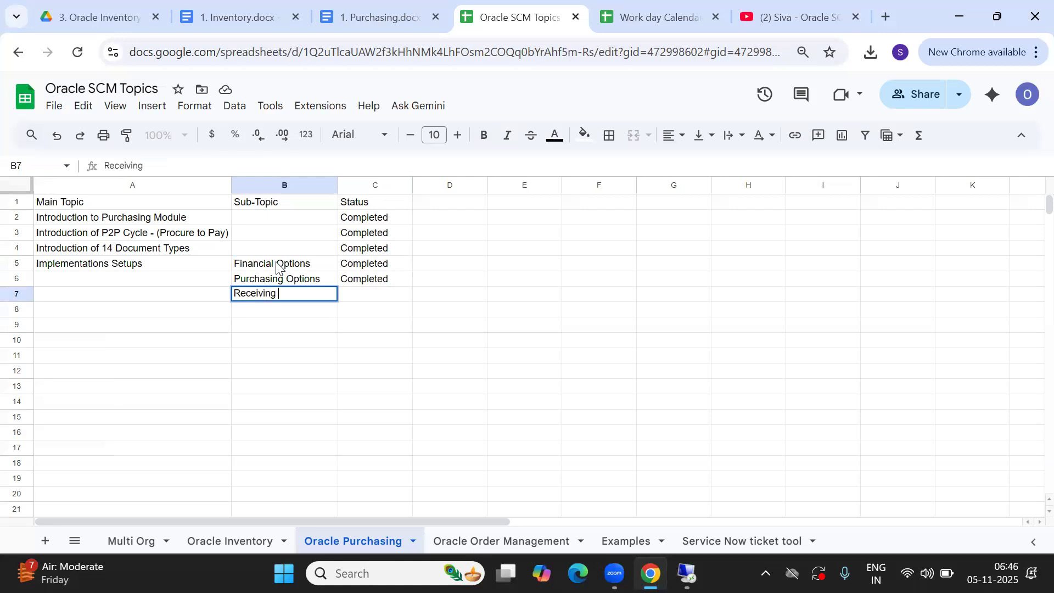
{"action": "type", "text": "Options"}
{"action": "key", "text": "Tab"}
{"action": "type", "text": "Completed"}
{"action": "key", "text": "Tab"}
{"action": "key", "text": "Down"}
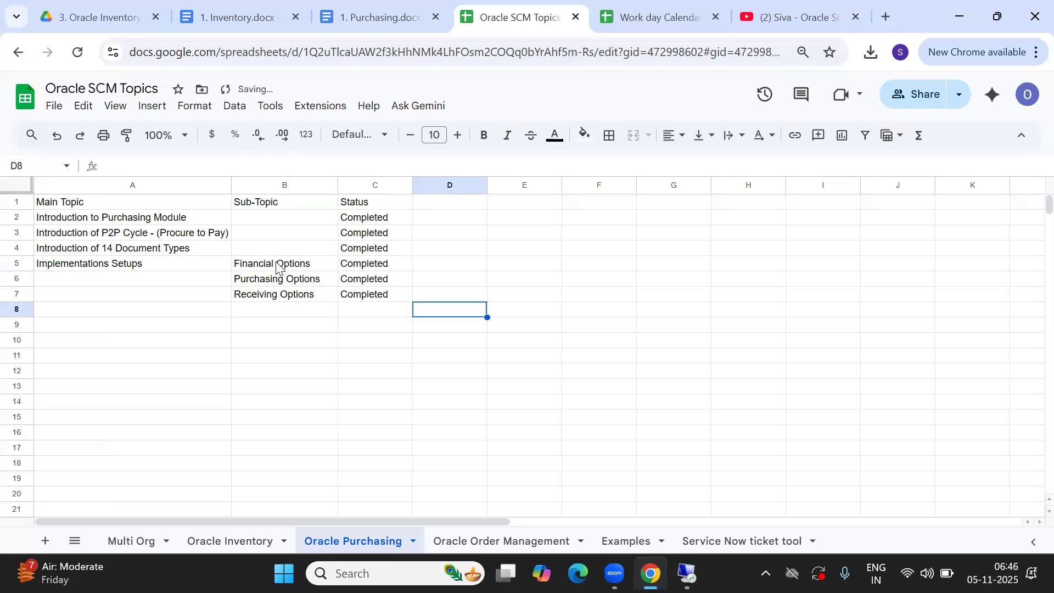
Copy the numbered setup-step list from the Purchasing document
{"action": "left_click", "coordinate": [373, 17]}
{"action": "left_click_drag", "start_coordinate": [331, 206], "coordinate": [645, 461]}
{"action": "key", "text": "ctrl+c"}
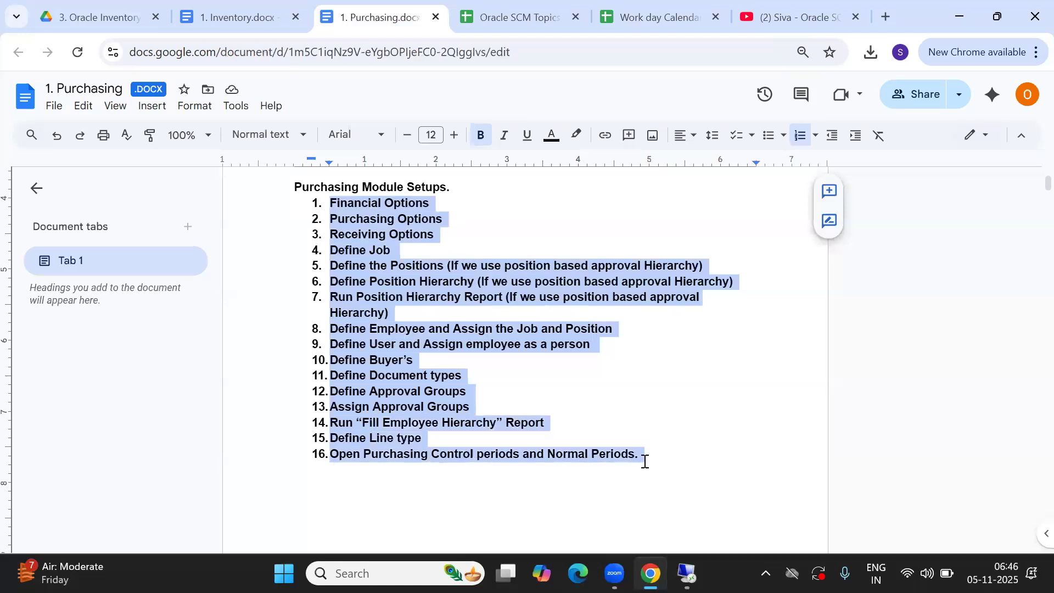
{"action": "left_click", "coordinate": [532, 20]}
Clear B5:B7 and paste the sixteen setup steps starting at B5
{"action": "left_click", "coordinate": [258, 265]}
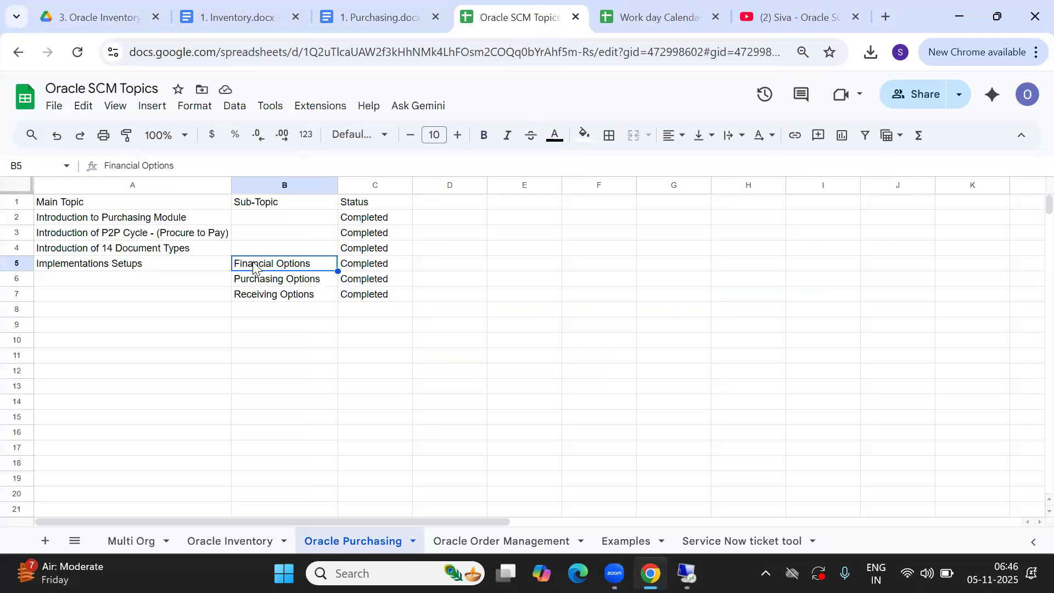
{"action": "left_click", "coordinate": [260, 296], "text": "shift"}
{"action": "key", "text": "Delete"}
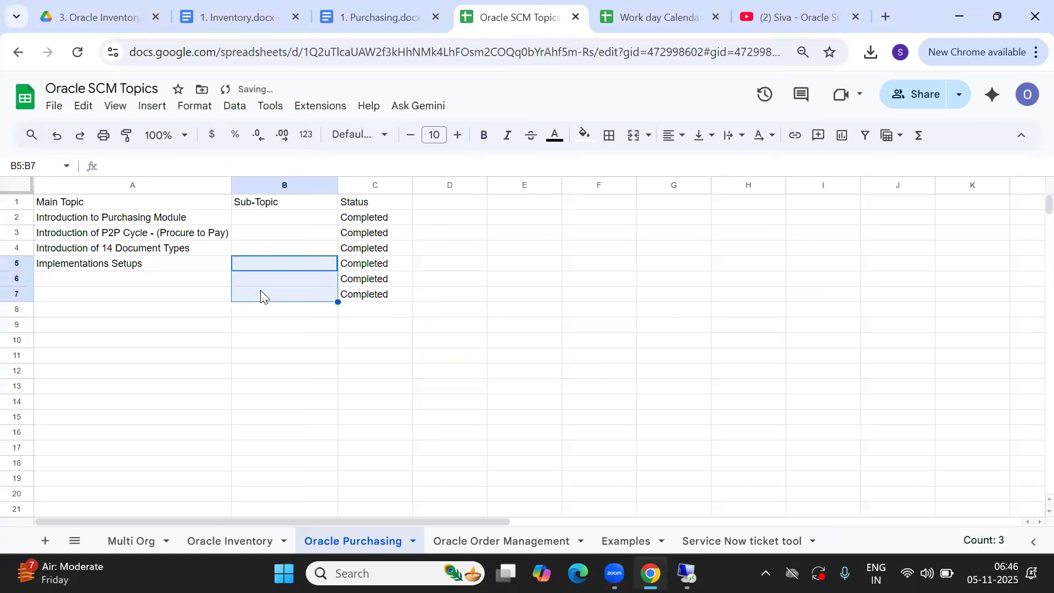
{"action": "left_click", "coordinate": [256, 268]}
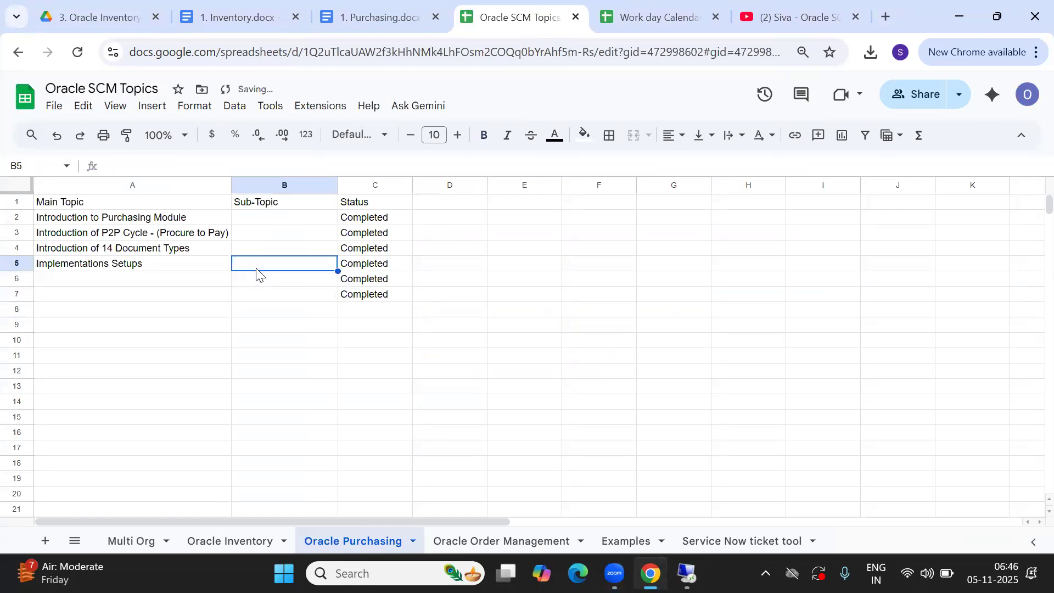
{"action": "key", "text": "ctrl+v"}
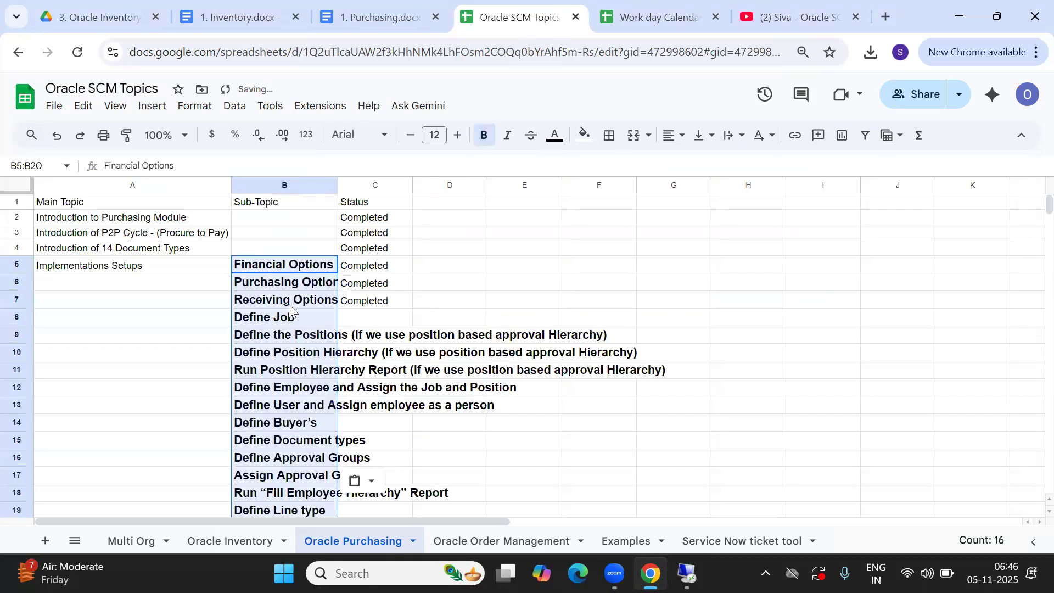
Fit column B to the pasted sub-topics and move to the row 8 Status cell
{"action": "left_click", "coordinate": [289, 304]}
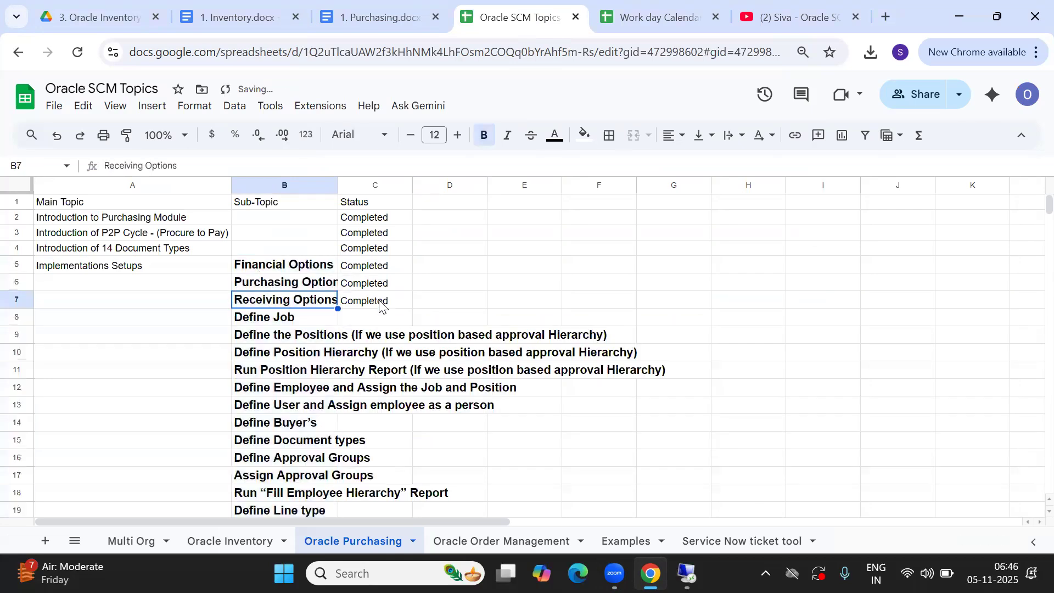
{"action": "double_click", "coordinate": [338, 185]}
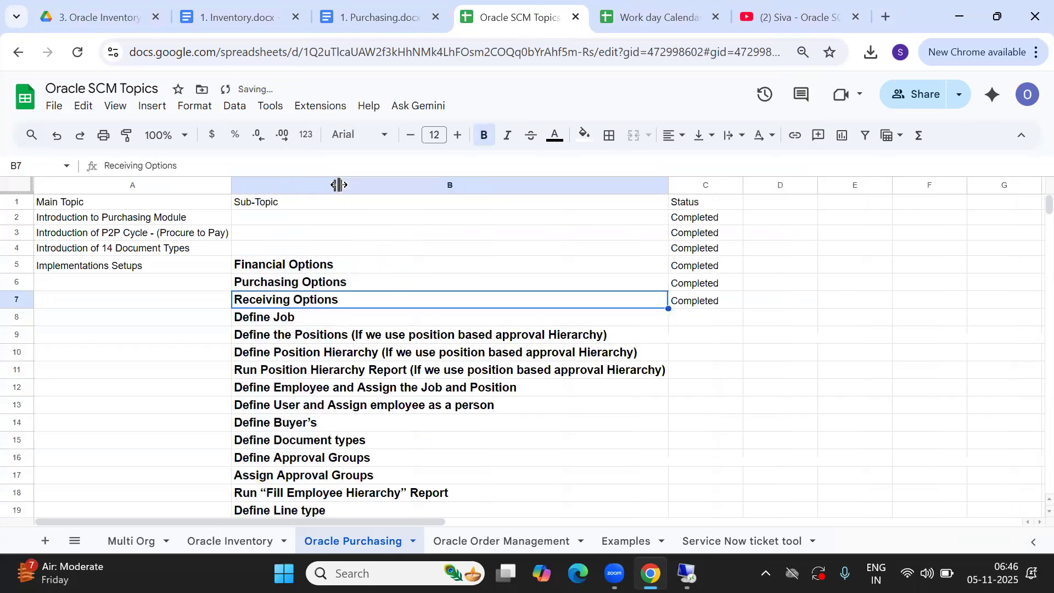
{"action": "left_click", "coordinate": [277, 324]}
{"action": "key", "text": "Right"}
Mark the Status of rows 8 through 12 as Completed
{"action": "type", "text": "C"}
{"action": "key", "text": "Return"}
{"action": "type", "text": "c"}
{"action": "key", "text": "Return"}
{"action": "type", "text": "c"}
{"action": "key", "text": "Return"}
{"action": "type", "text": "c"}
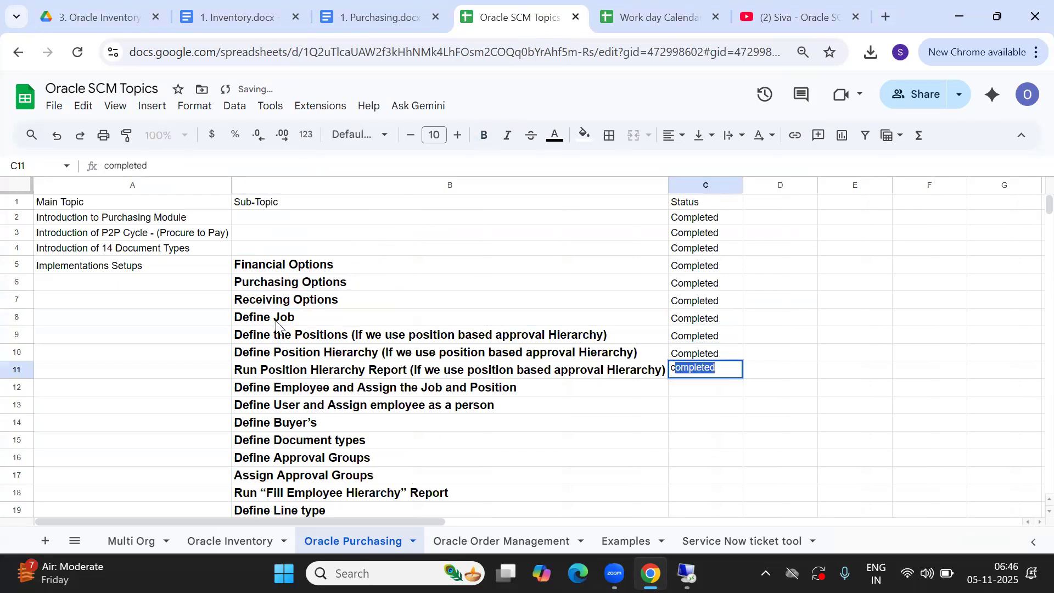
{"action": "key", "text": "Return"}
{"action": "type", "text": "c"}
{"action": "key", "text": "Return"}
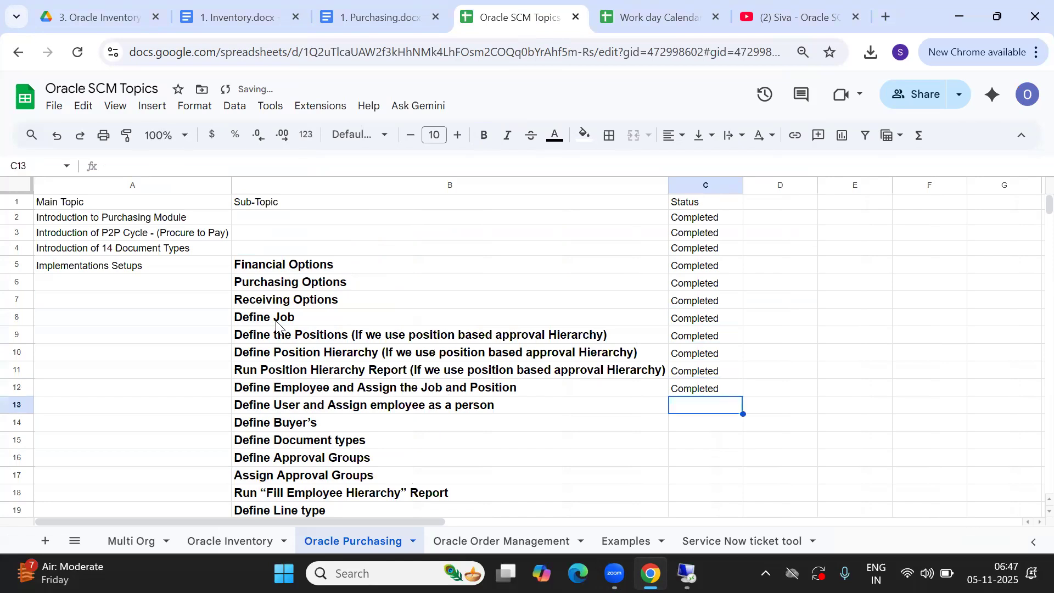
Move along row 13, then return to the Financial Options cell
{"action": "key", "text": "Left"}
{"action": "key", "text": "Left"}
{"action": "key", "text": "Right"}
{"action": "key", "text": "Right"}
{"action": "key", "text": "Left"}
{"action": "key", "text": "Right"}
{"action": "key", "text": "Left"}
{"action": "key", "text": "Left"}
{"action": "key", "text": "Right"}
{"action": "key", "text": "Right"}
{"action": "key", "text": "Left"}
{"action": "key", "text": "Left"}
{"action": "key", "text": "Right"}
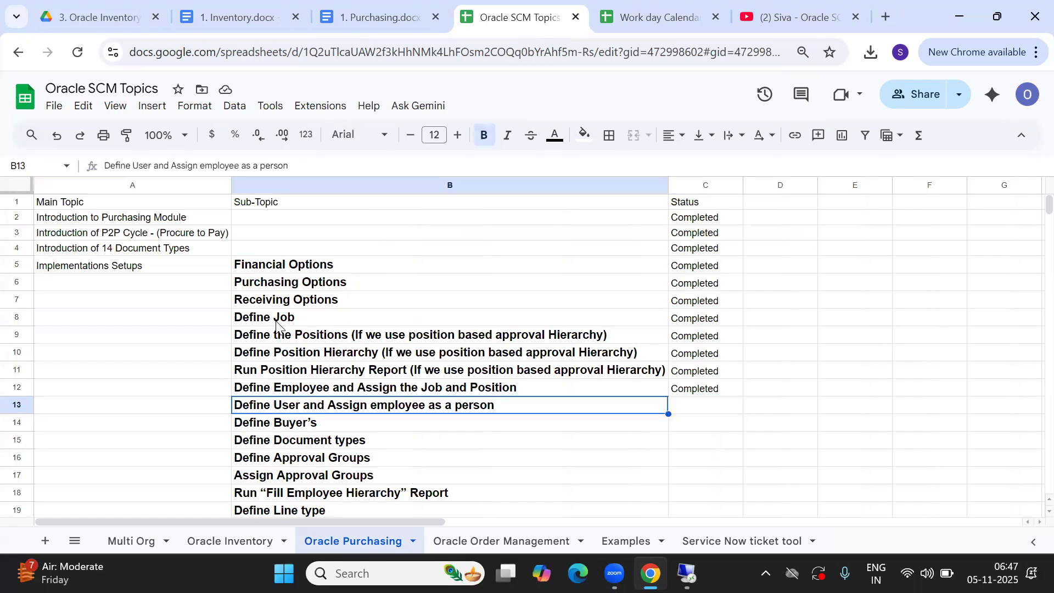
{"action": "left_click", "coordinate": [396, 272]}
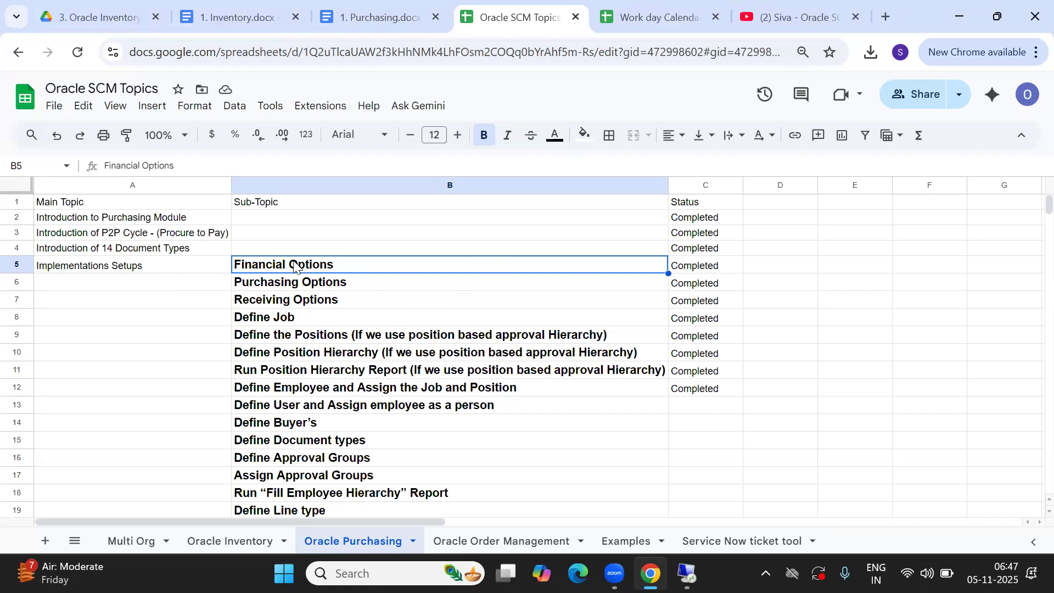
Review the sub-topic list from B5 to B16 and switch to the 1. Purchasing document
{"action": "left_click", "coordinate": [303, 458], "text": "shift"}
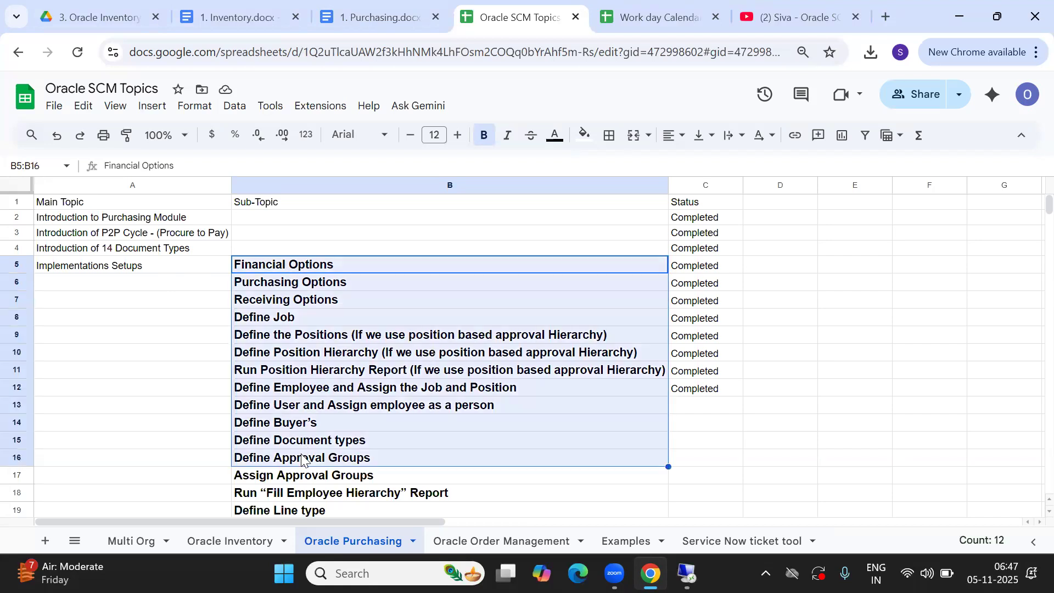
{"action": "left_click", "coordinate": [228, 424]}
{"action": "left_click", "coordinate": [118, 370]}
{"action": "key", "text": "Up"}
{"action": "key", "text": "Up"}
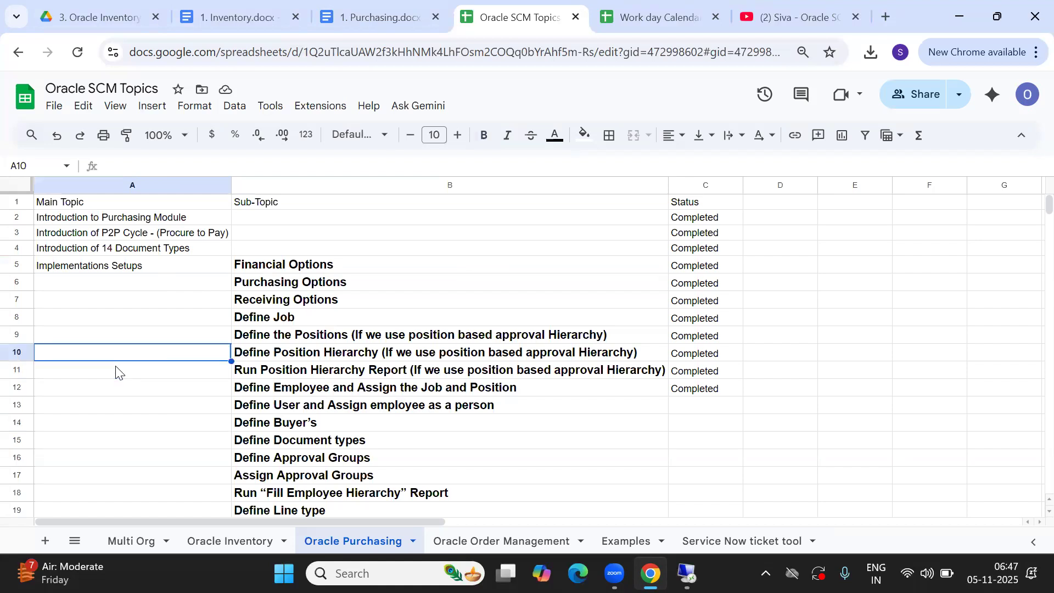
{"action": "key", "text": "Up"}
{"action": "key", "text": "Up"}
{"action": "key", "text": "Up"}
{"action": "key", "text": "Up"}
{"action": "key", "text": "Up"}
{"action": "key", "text": "Up"}
{"action": "key", "text": "Up"}
{"action": "key", "text": "Up"}
{"action": "key", "text": "Down"}
{"action": "key", "text": "Down"}
{"action": "key", "text": "Down"}
{"action": "key", "text": "Down"}
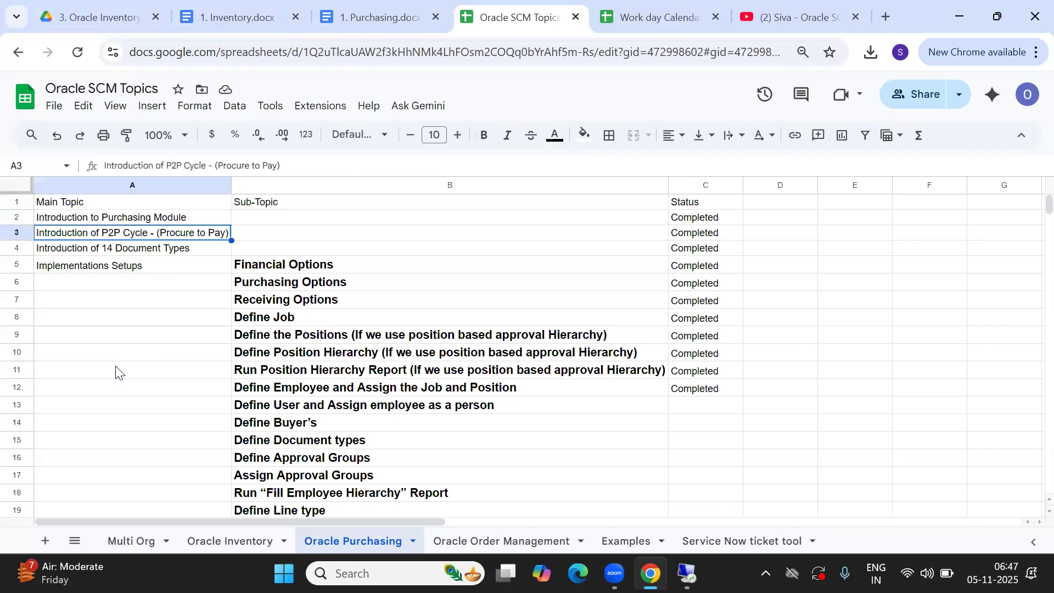
{"action": "key", "text": "Down"}
{"action": "key", "text": "Down"}
{"action": "key", "text": "Down"}
{"action": "key", "text": "Down"}
{"action": "key", "text": "Down"}
{"action": "key", "text": "Down"}
{"action": "key", "text": "Down"}
{"action": "key", "text": "Down"}
{"action": "key", "text": "Down"}
{"action": "key", "text": "Down"}
{"action": "key", "text": "Down"}
{"action": "key", "text": "Down"}
{"action": "key", "text": "Down"}
{"action": "key", "text": "Down"}
{"action": "key", "text": "Down"}
{"action": "key", "text": "Down"}
{"action": "key", "text": "Down"}
{"action": "key", "text": "Down"}
{"action": "key", "text": "Down"}
{"action": "key", "text": "Down"}
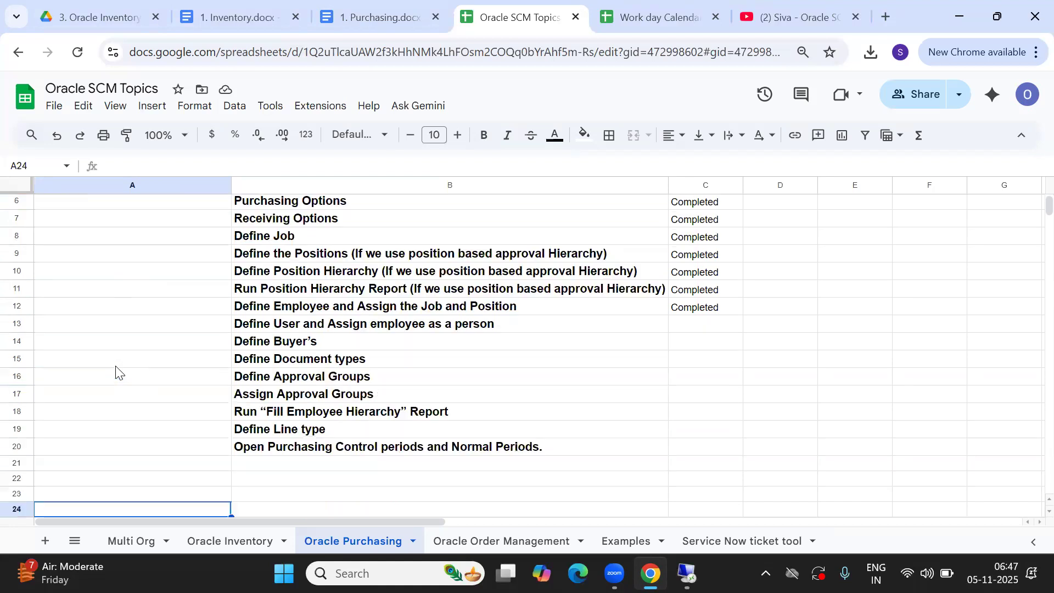
{"action": "key", "text": "Up"}
{"action": "key", "text": "Up"}
{"action": "key", "text": "Up"}
{"action": "key", "text": "Up"}
{"action": "key", "text": "Up"}
{"action": "key", "text": "Up"}
{"action": "key", "text": "Up"}
{"action": "key", "text": "Up"}
{"action": "key", "text": "Up"}
{"action": "key", "text": "Up"}
{"action": "key", "text": "Up"}
{"action": "key", "text": "Up"}
{"action": "key", "text": "Up"}
{"action": "key", "text": "Up"}
{"action": "key", "text": "Up"}
{"action": "key", "text": "Up"}
{"action": "key", "text": "Up"}
{"action": "key", "text": "Up"}
{"action": "key", "text": "Up"}
{"action": "key", "text": "Up"}
{"action": "key", "text": "Up"}
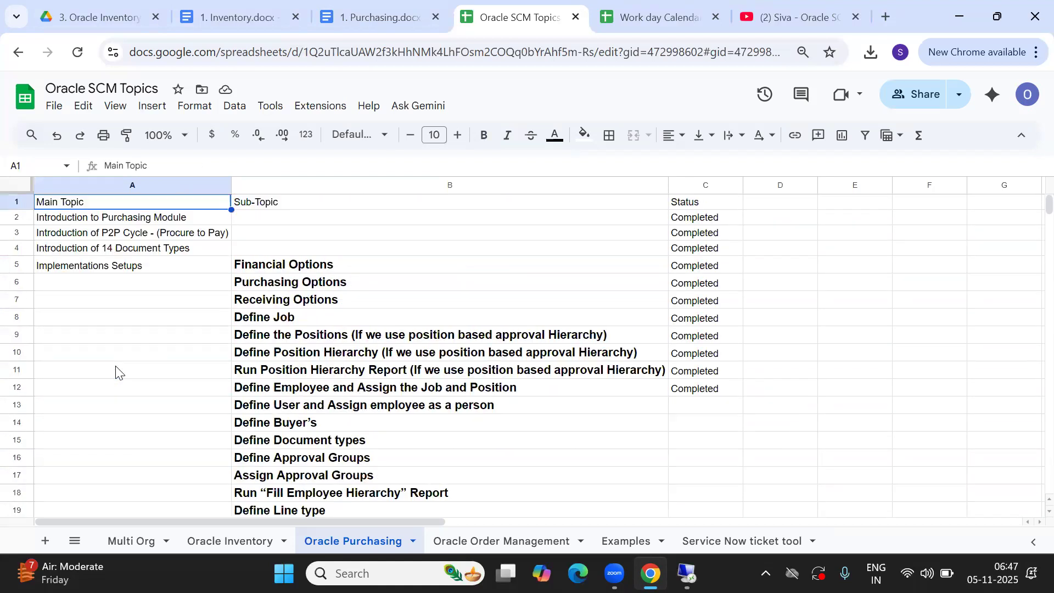
{"action": "left_click", "coordinate": [375, 20]}
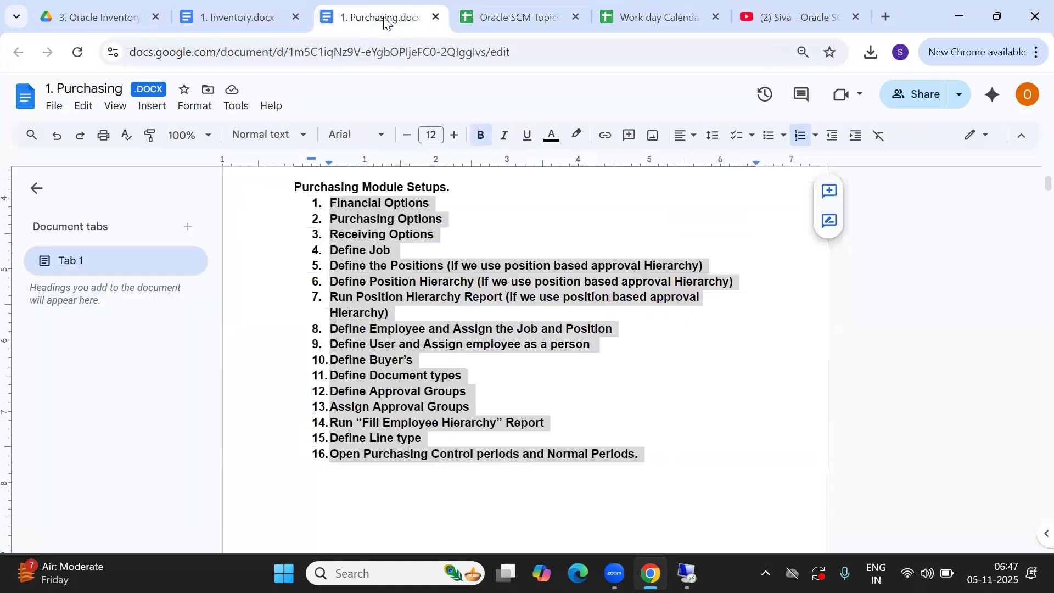
Scroll through the Purchasing document to review its setup lists
{"action": "left_click", "coordinate": [538, 283]}
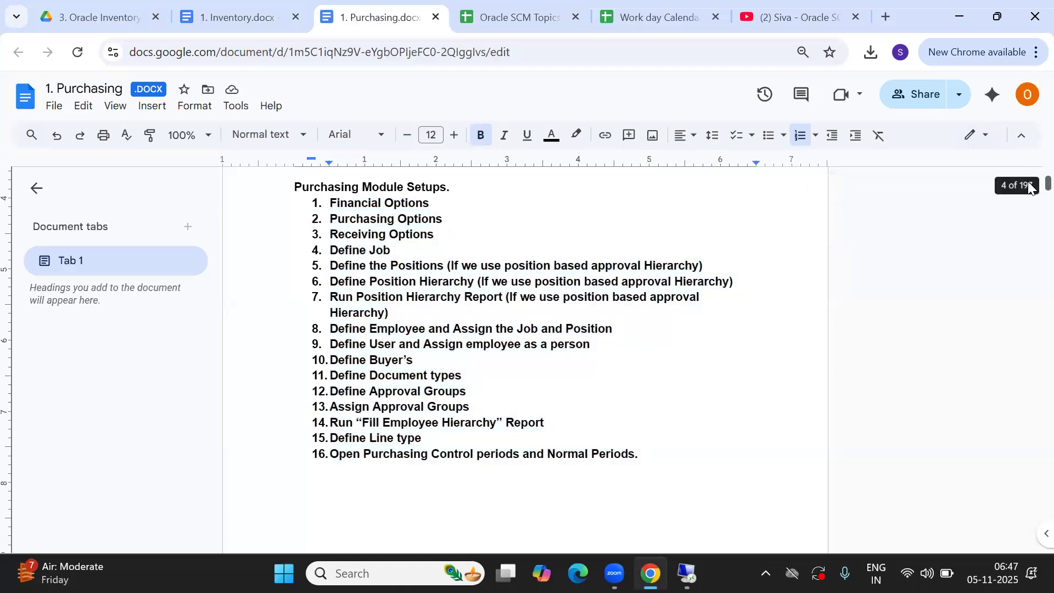
{"action": "scroll", "coordinate": [1030, 178], "scroll_direction": "up", "scroll_amount": 15}
{"action": "scroll", "coordinate": [1030, 181], "scroll_direction": "down", "scroll_amount": 8}
{"action": "scroll", "coordinate": [1030, 181], "scroll_direction": "up", "scroll_amount": 8}
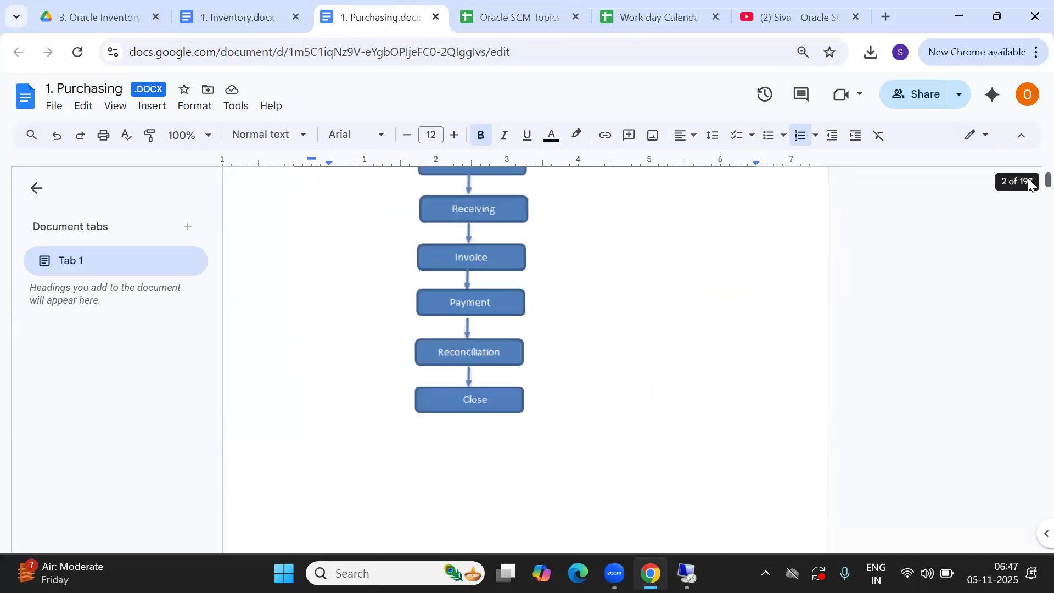
{"action": "scroll", "coordinate": [1030, 181], "scroll_direction": "up", "scroll_amount": 3}
{"action": "scroll", "coordinate": [1030, 181], "scroll_direction": "down", "scroll_amount": 18}
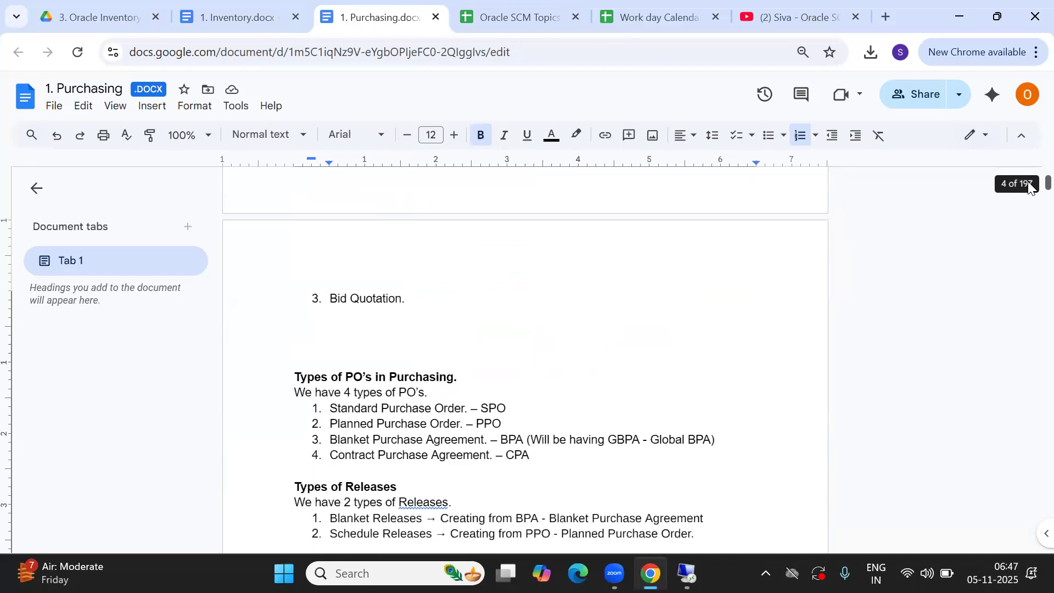
{"action": "scroll", "coordinate": [1030, 186], "scroll_direction": "down", "scroll_amount": 5}
Review the approval hierarchies and 14 document types lines, then return to the Oracle SCM Topics spreadsheet
{"action": "left_click", "coordinate": [511, 327]}
{"action": "key", "text": "Up"}
{"action": "key", "text": "Up"}
{"action": "key", "text": "Up"}
{"action": "key", "text": "Up"}
{"action": "key", "text": "Up"}
{"action": "key", "text": "Up"}
{"action": "key", "text": "Up"}
{"action": "key", "text": "Up"}
{"action": "key", "text": "Up"}
{"action": "key", "text": "Up"}
{"action": "key", "text": "Up"}
{"action": "key", "text": "Up"}
{"action": "key", "text": "Up"}
{"action": "key", "text": "Up"}
{"action": "key", "text": "Up"}
{"action": "key", "text": "Up"}
{"action": "key", "text": "Up"}
{"action": "key", "text": "Up"}
{"action": "key", "text": "Up"}
{"action": "key", "text": "Up"}
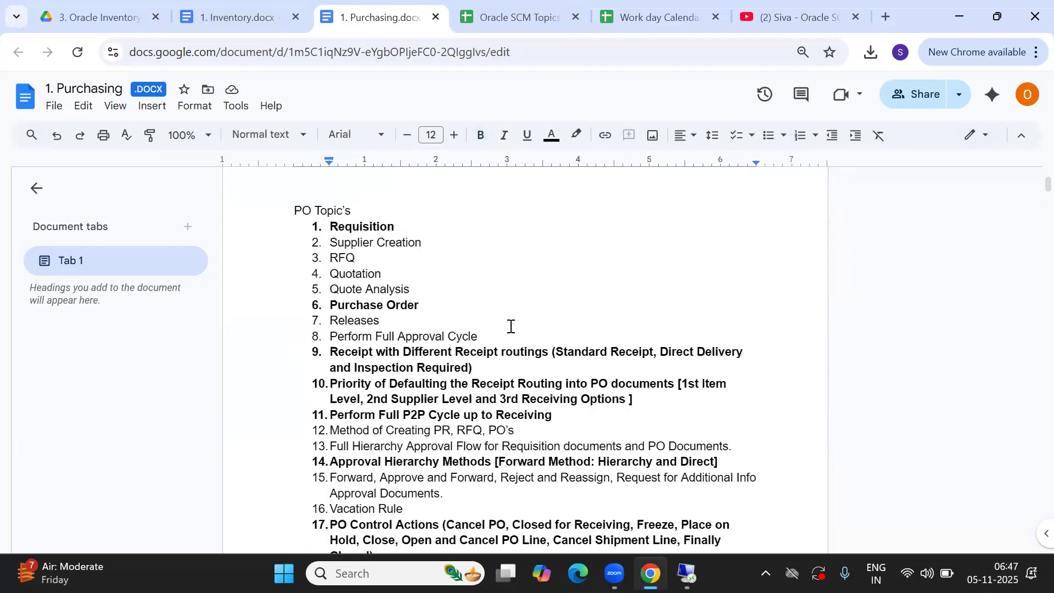
{"action": "key", "text": "Up"}
{"action": "key", "text": "Up"}
{"action": "key", "text": "Up"}
{"action": "key", "text": "Up"}
{"action": "key", "text": "Up"}
{"action": "key", "text": "Up"}
{"action": "key", "text": "Up"}
{"action": "key", "text": "Up"}
{"action": "key", "text": "Up"}
{"action": "key", "text": "Up"}
{"action": "key", "text": "Up"}
{"action": "key", "text": "Up"}
{"action": "key", "text": "Up"}
{"action": "key", "text": "Up"}
{"action": "key", "text": "Up"}
{"action": "key", "text": "Up"}
{"action": "key", "text": "Up"}
{"action": "key", "text": "Up"}
{"action": "key", "text": "Up"}
{"action": "key", "text": "Up"}
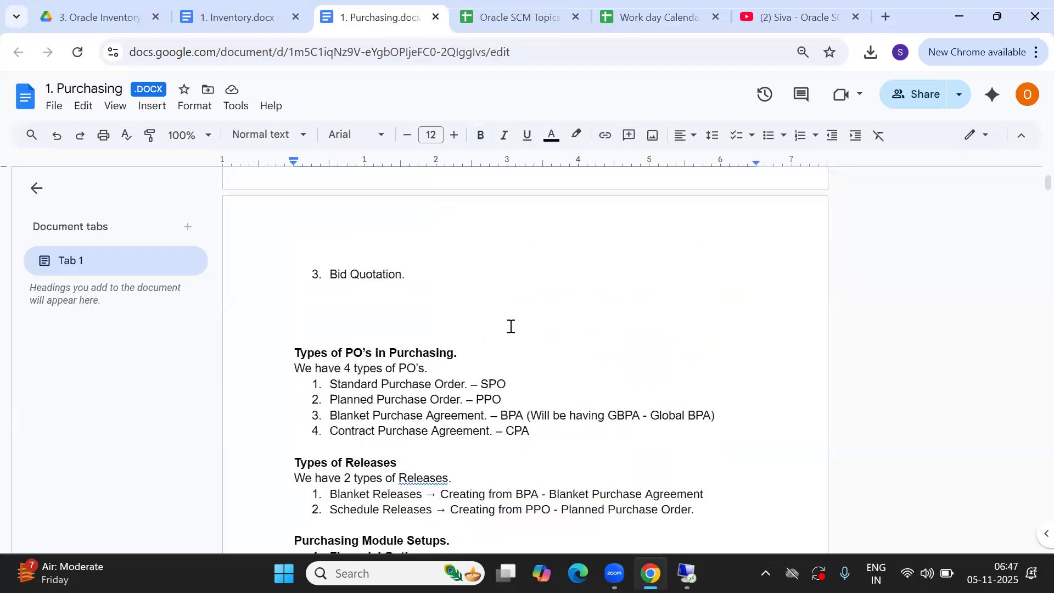
{"action": "key", "text": "Up"}
{"action": "key", "text": "Up"}
{"action": "key", "text": "Up"}
{"action": "key", "text": "Up"}
{"action": "key", "text": "Up"}
{"action": "key", "text": "Up"}
{"action": "key", "text": "Up"}
{"action": "key", "text": "Up"}
{"action": "key", "text": "Up"}
{"action": "key", "text": "Up"}
{"action": "key", "text": "Up"}
{"action": "key", "text": "Up"}
{"action": "key", "text": "Up"}
{"action": "key", "text": "Up"}
{"action": "key", "text": "Up"}
{"action": "key", "text": "Up"}
{"action": "key", "text": "Up"}
{"action": "key", "text": "Up"}
{"action": "key", "text": "Up"}
{"action": "key", "text": "Up"}
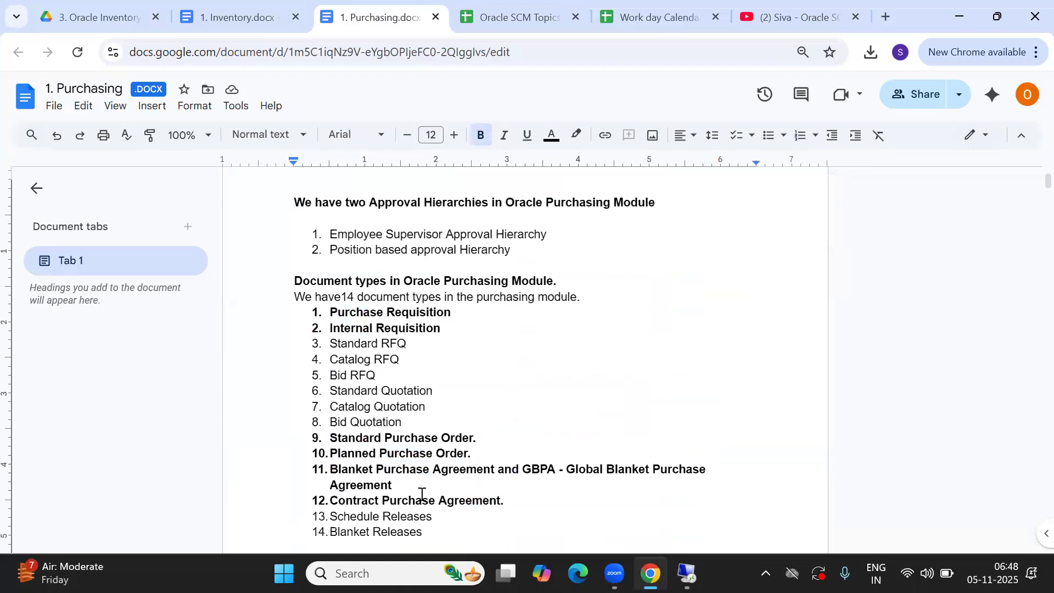
{"action": "left_click", "coordinate": [509, 442]}
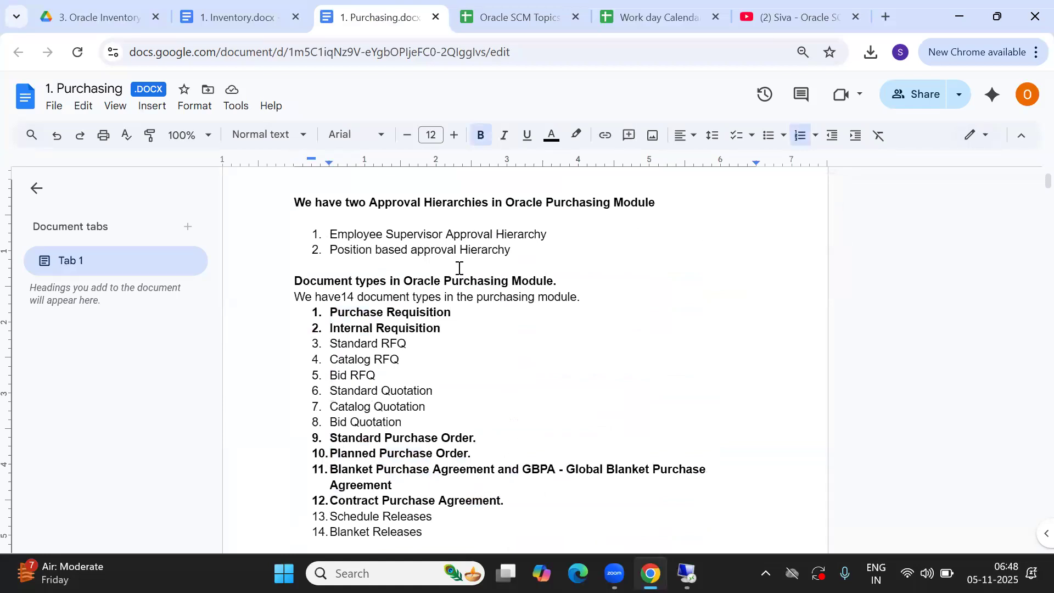
{"action": "left_click", "coordinate": [384, 301]}
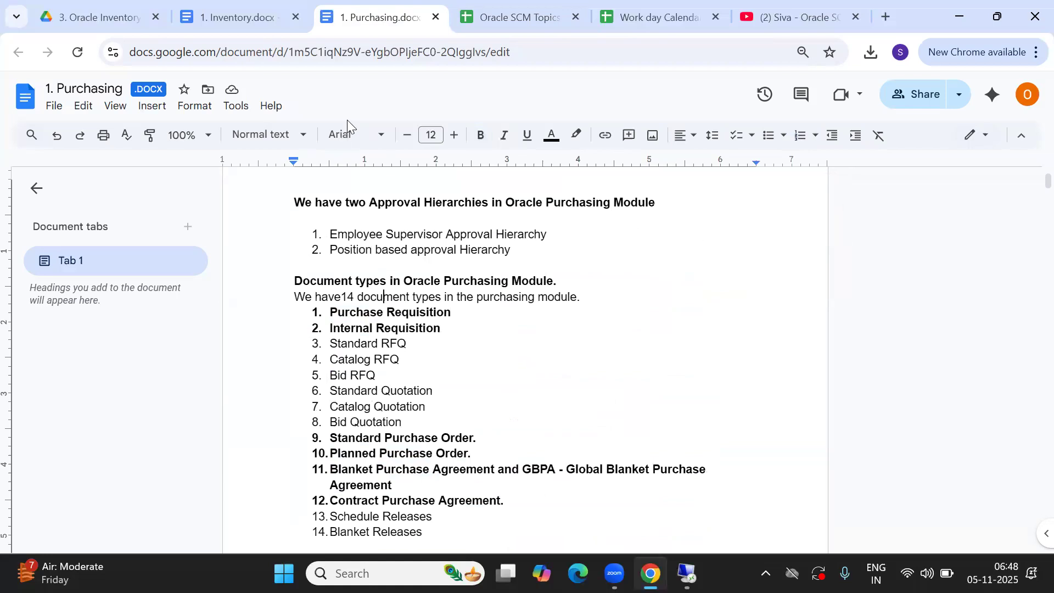
{"action": "left_click", "coordinate": [519, 17]}
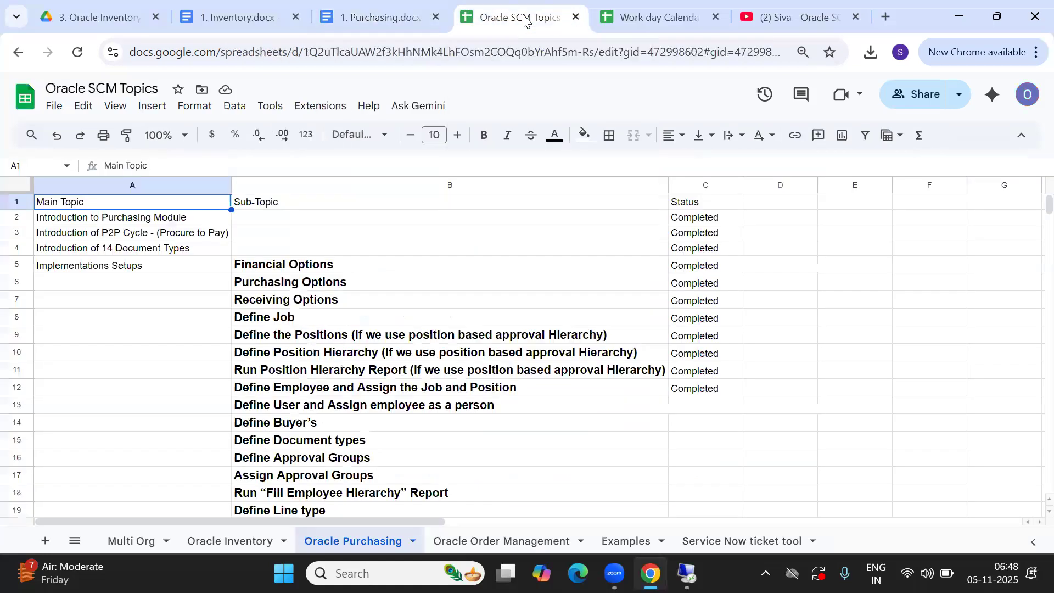
{"action": "left_click", "coordinate": [257, 409]}
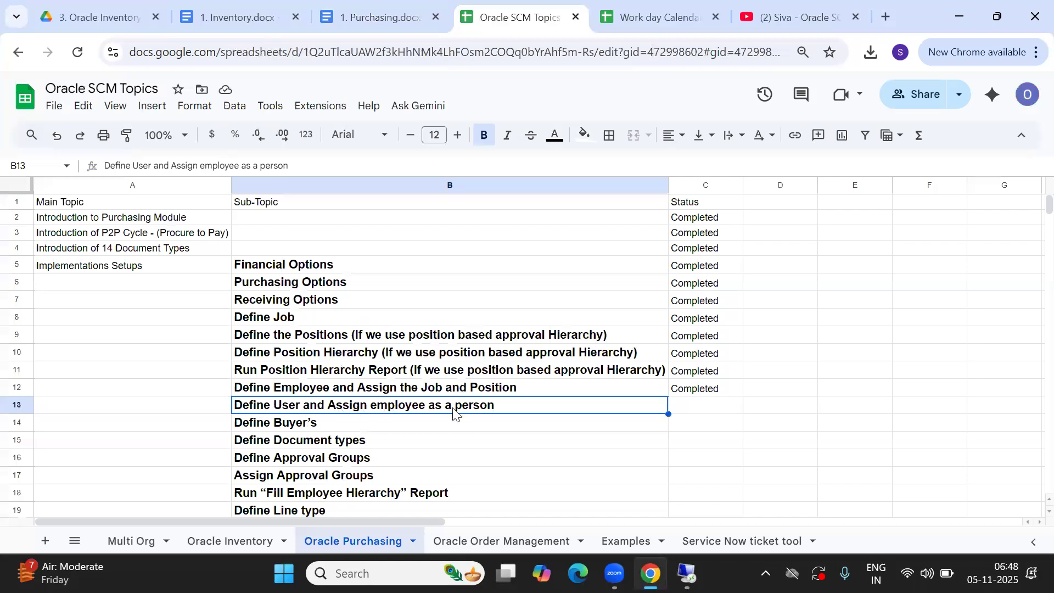
{"action": "left_click", "coordinate": [701, 415]}
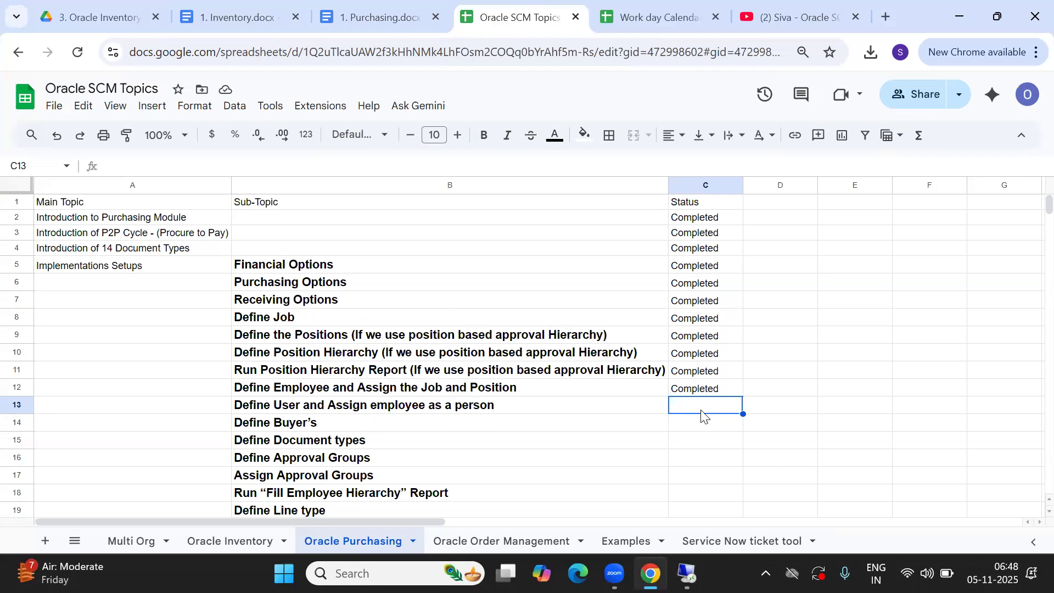
{"action": "left_click", "coordinate": [475, 425]}
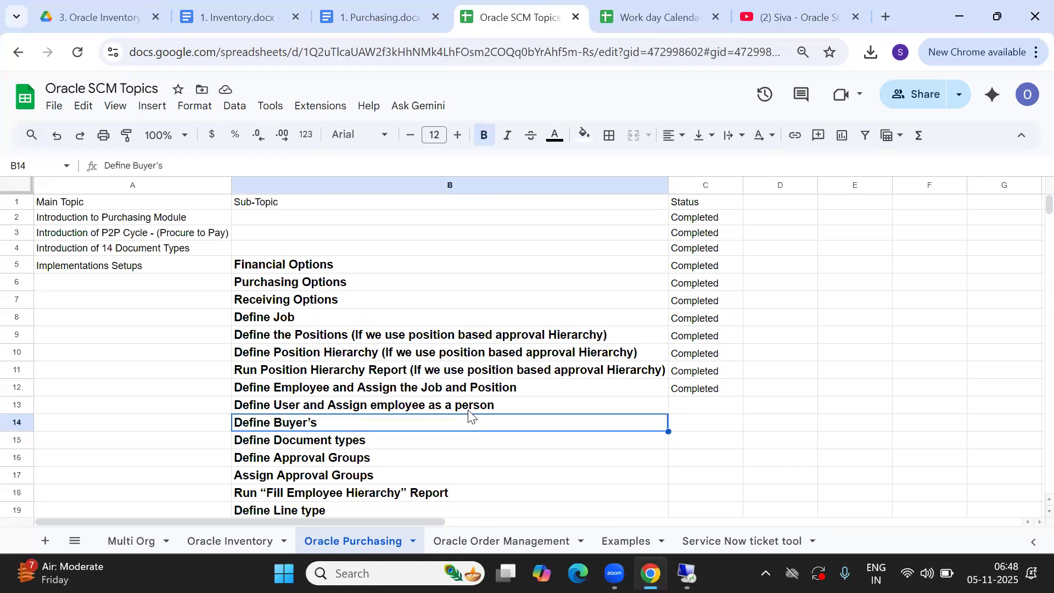
{"action": "left_click", "coordinate": [467, 416]}
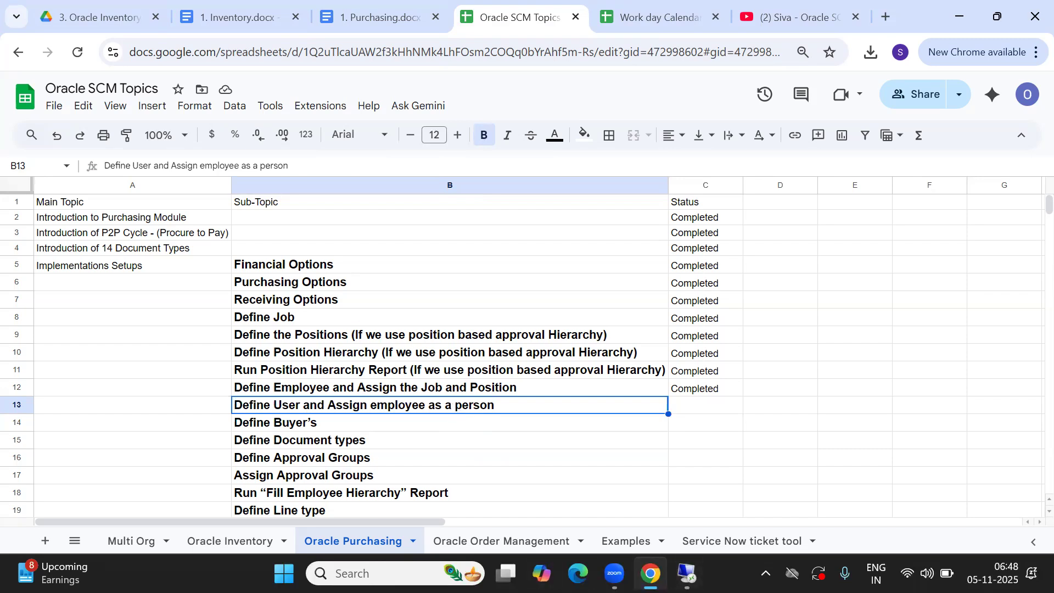
Connect with Remote Desktop Connection, retrying after dismissing the connection failure message
{"action": "mouse_move", "coordinate": [687, 573]}
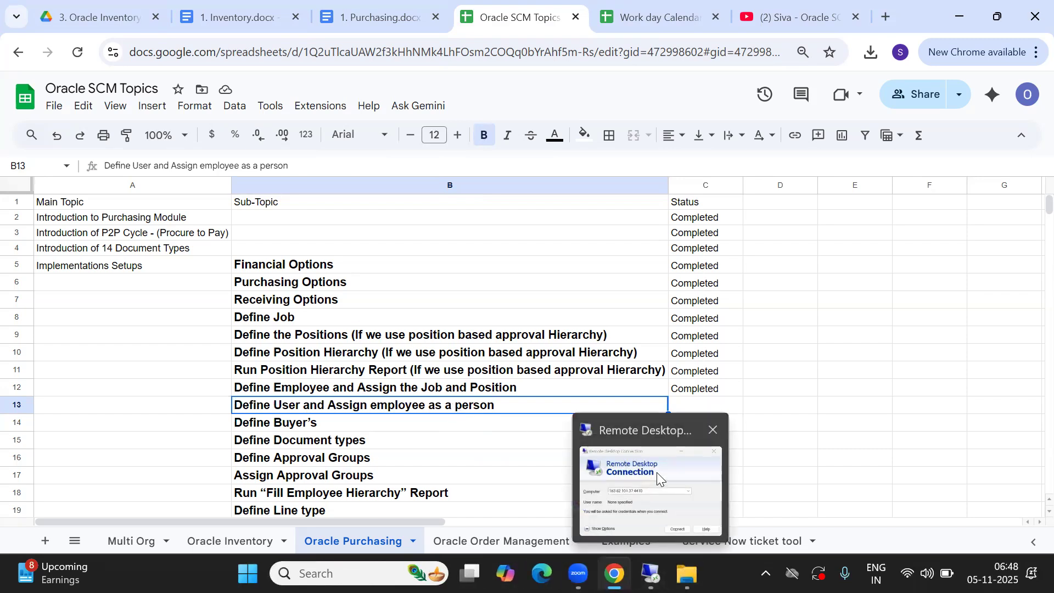
{"action": "left_click", "coordinate": [656, 473]}
{"action": "left_click", "coordinate": [588, 280]}
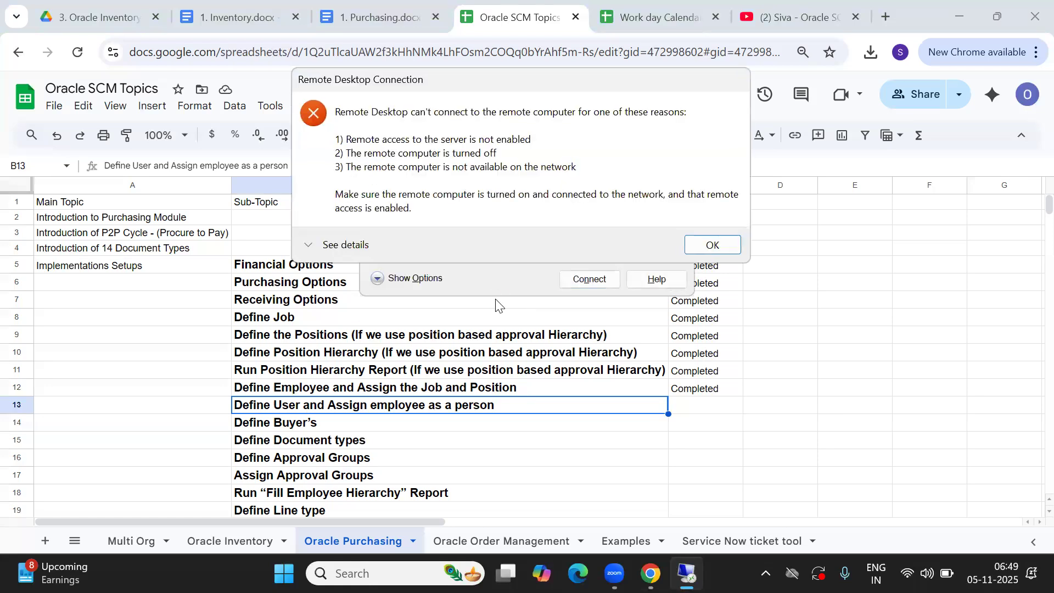
{"action": "left_click", "coordinate": [712, 247]}
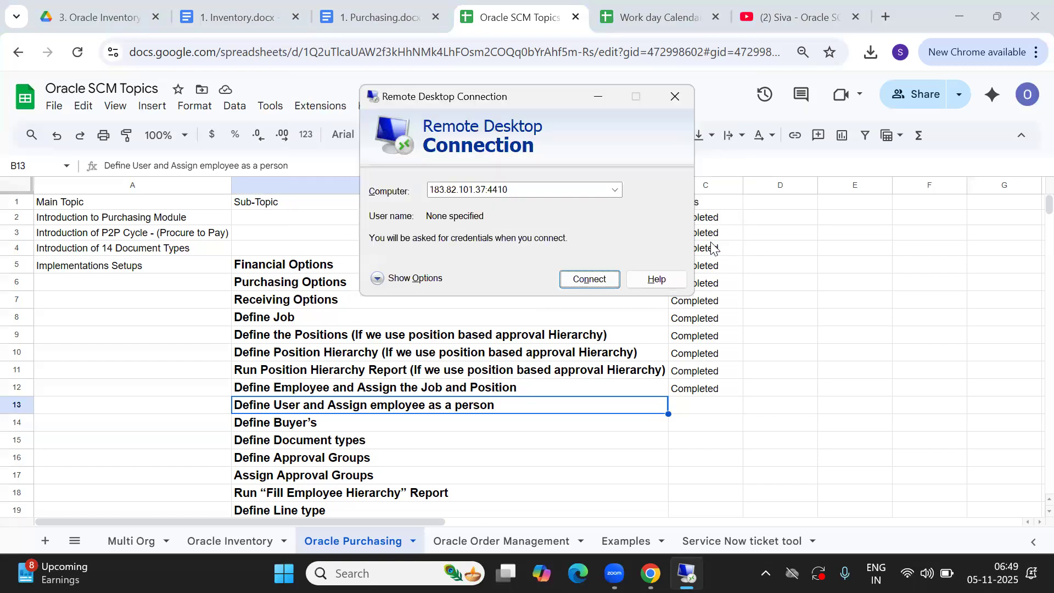
{"action": "left_click", "coordinate": [572, 283]}
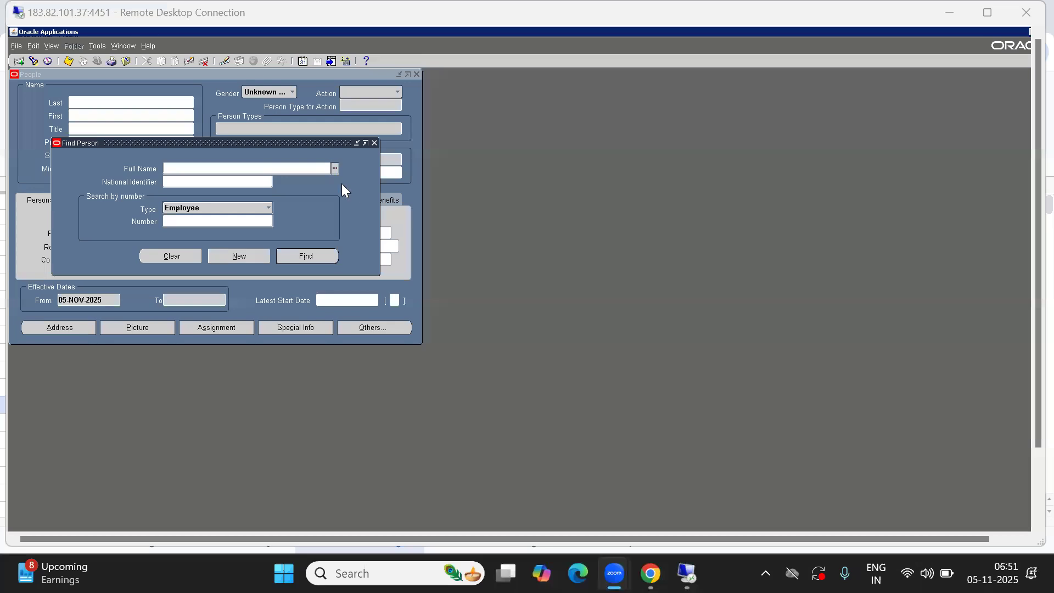
Open the People form from the collapsed Navigator and bring up the Full Name people list
{"action": "left_click_drag", "start_coordinate": [182, 138], "coordinate": [347, 167]}
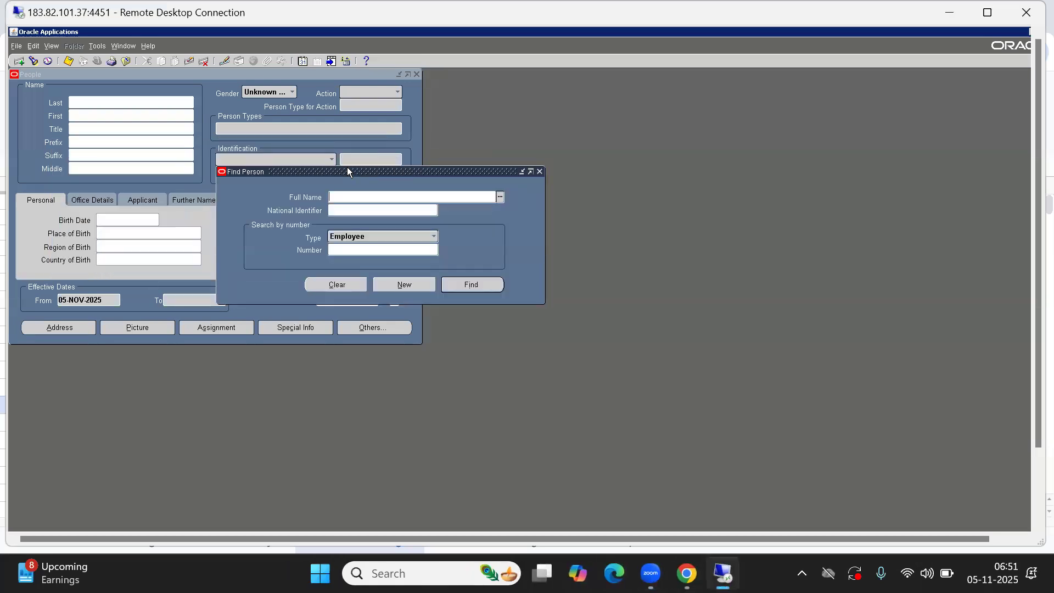
{"action": "left_click", "coordinate": [110, 73]}
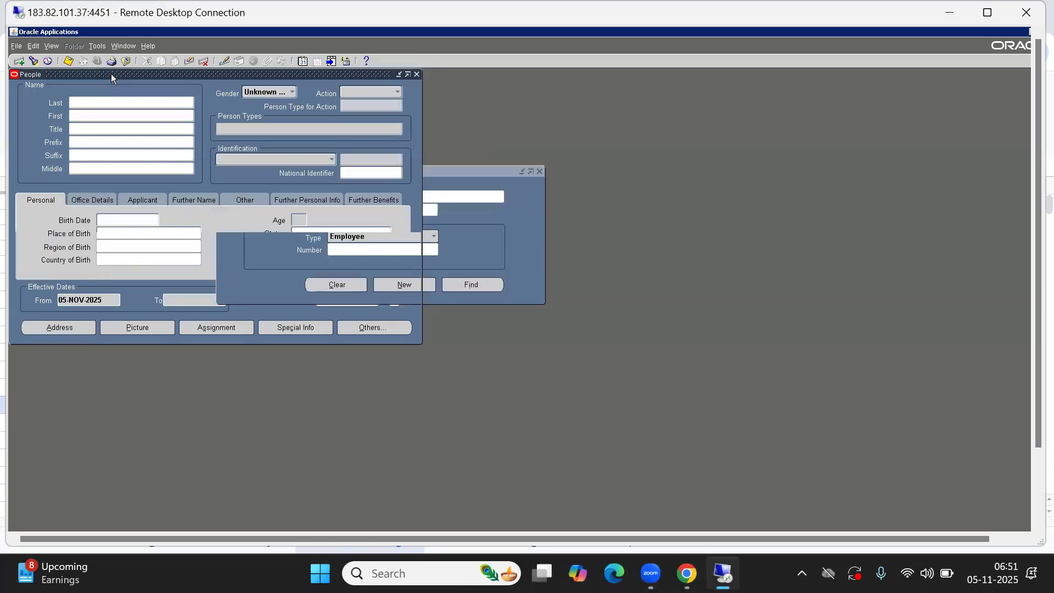
{"action": "left_click", "coordinate": [542, 223]}
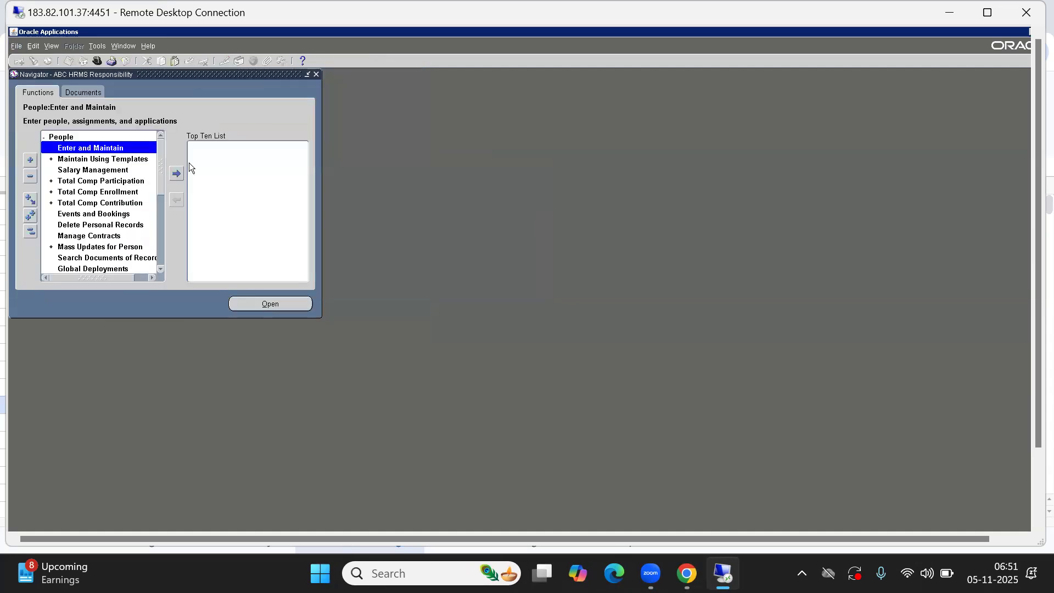
{"action": "left_click", "coordinate": [30, 231]}
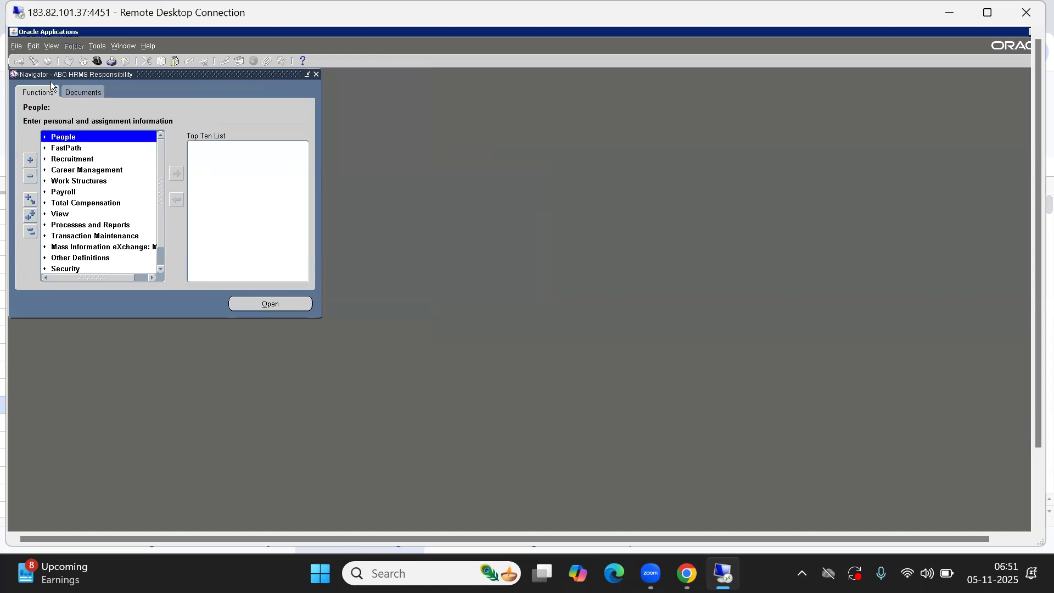
{"action": "double_click", "coordinate": [77, 139]}
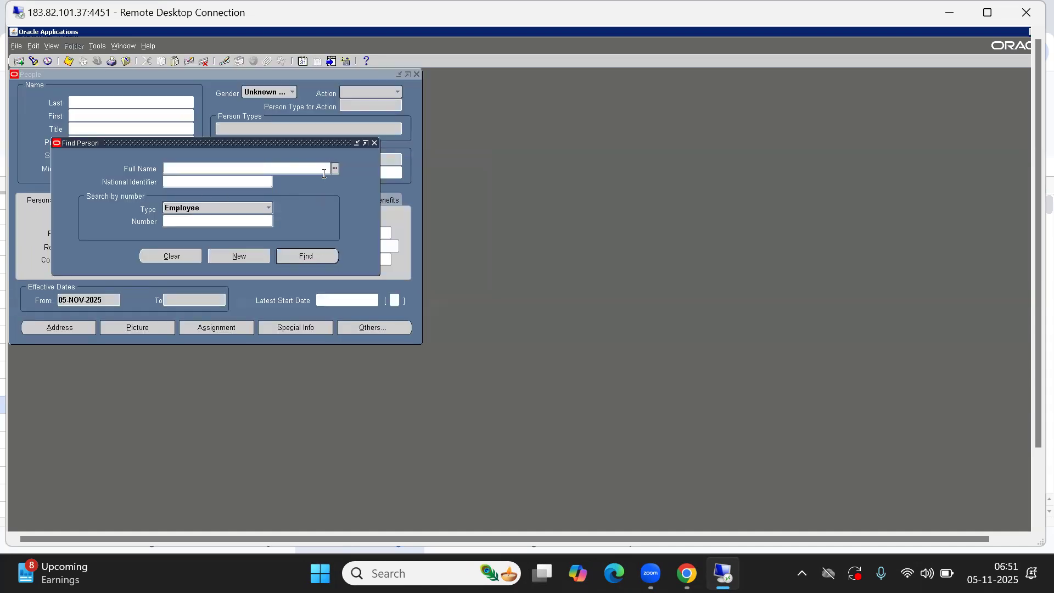
{"action": "left_click", "coordinate": [335, 169]}
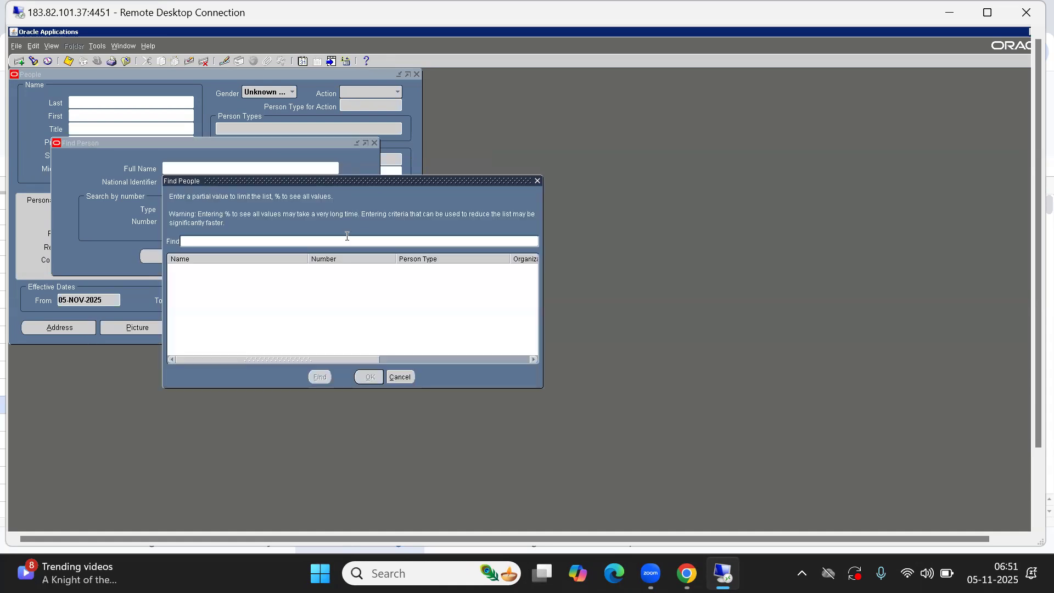
Search Find People for names starting with M and browse the employee results
{"action": "type", "text": "M%"}
{"action": "key", "text": "Return"}
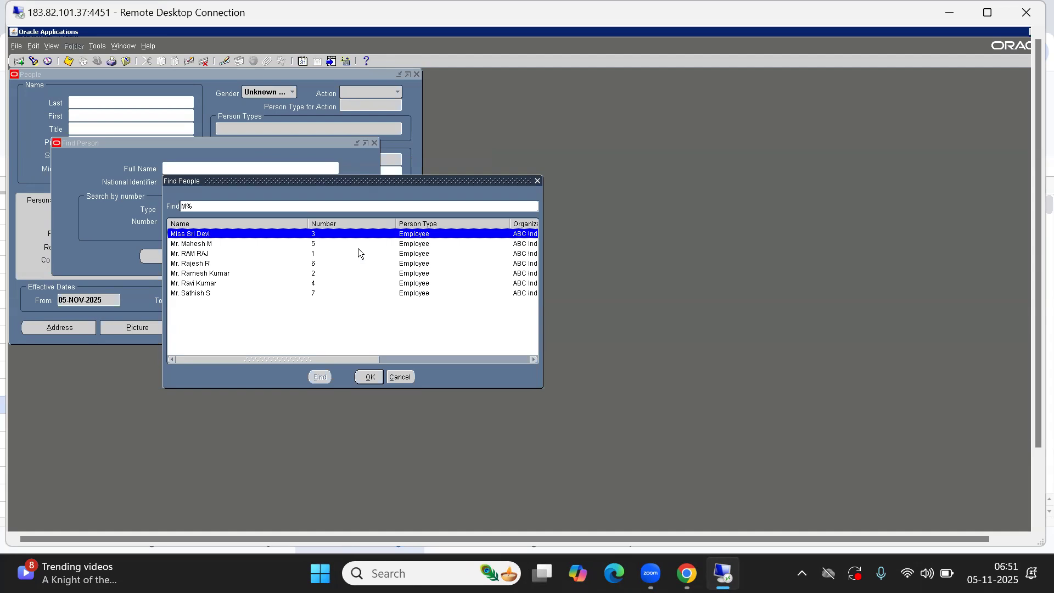
{"action": "key", "text": "Down"}
{"action": "key", "text": "Down"}
{"action": "key", "text": "Down"}
{"action": "key", "text": "Down"}
{"action": "key", "text": "Down"}
{"action": "key", "text": "Down"}
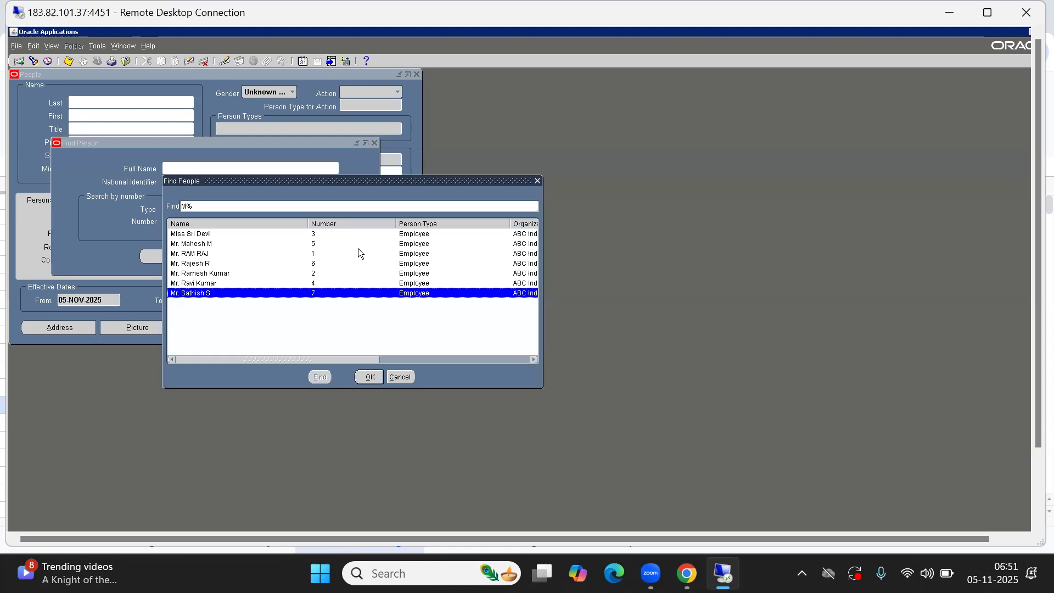
{"action": "key", "text": "Up"}
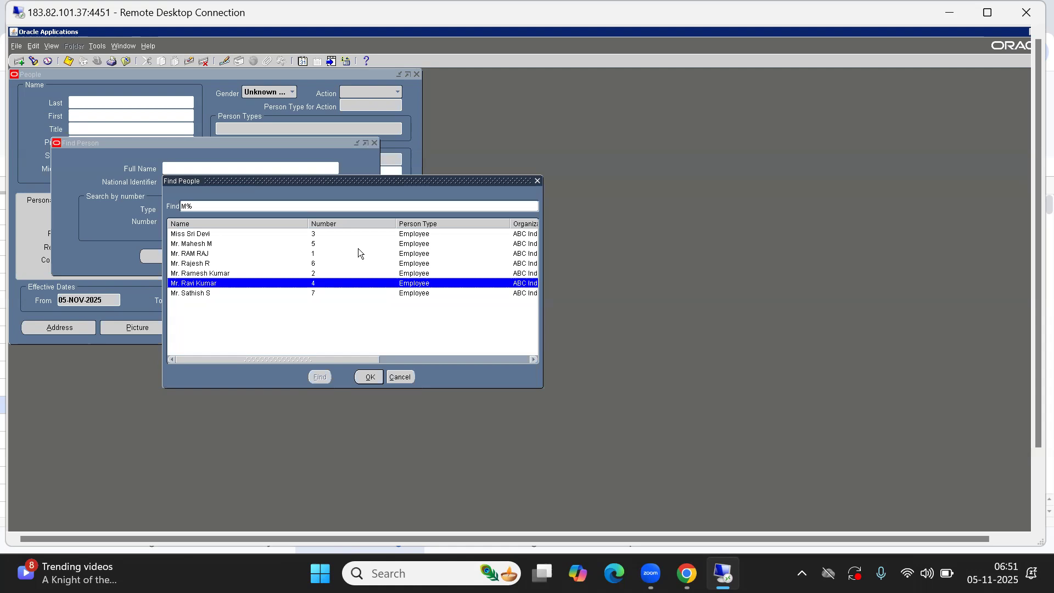
{"action": "key", "text": "Down"}
{"action": "key", "text": "Up"}
{"action": "key", "text": "Up"}
{"action": "key", "text": "Up"}
{"action": "key", "text": "Up"}
{"action": "key", "text": "Down"}
{"action": "key", "text": "Down"}
{"action": "key", "text": "Down"}
{"action": "key", "text": "Down"}
{"action": "key", "text": "Up"}
{"action": "key", "text": "Down"}
{"action": "key", "text": "Up"}
Select the employee with job 106.CEO, read their name, and return to the topics sheet at E10
{"action": "left_click_drag", "start_coordinate": [358, 357], "coordinate": [517, 353]}
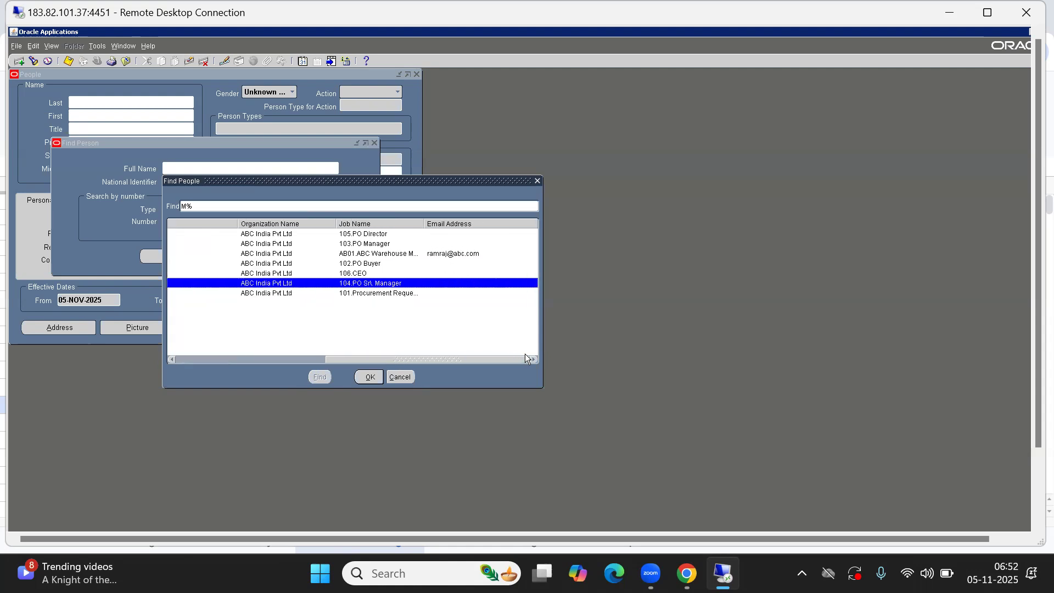
{"action": "left_click", "coordinate": [363, 274]}
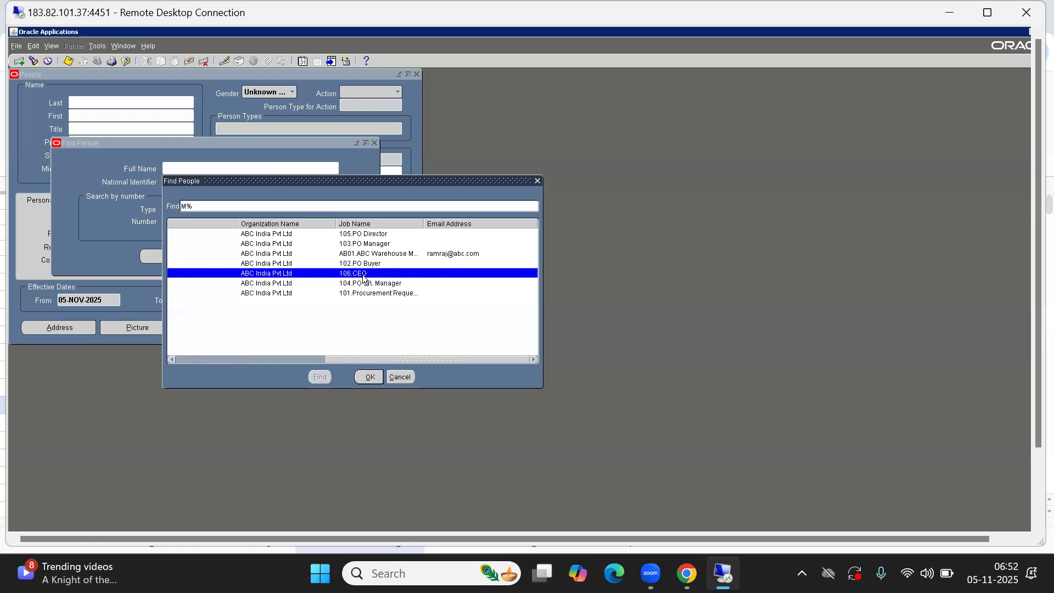
{"action": "scroll", "coordinate": [363, 279], "scroll_direction": "left", "scroll_amount": 2}
{"action": "scroll", "coordinate": [363, 277], "scroll_direction": "left", "scroll_amount": 8}
{"action": "scroll", "coordinate": [363, 277], "scroll_direction": "left", "scroll_amount": 10}
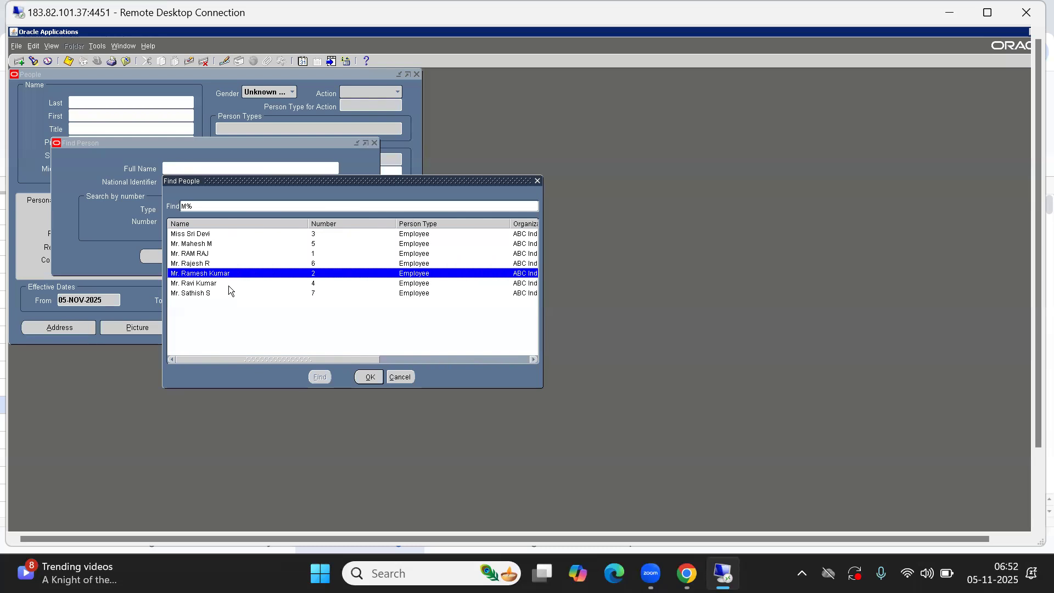
{"action": "key", "text": "alt+Tab"}
{"action": "key", "text": "alt+Tab"}
{"action": "left_click", "coordinate": [880, 356]}
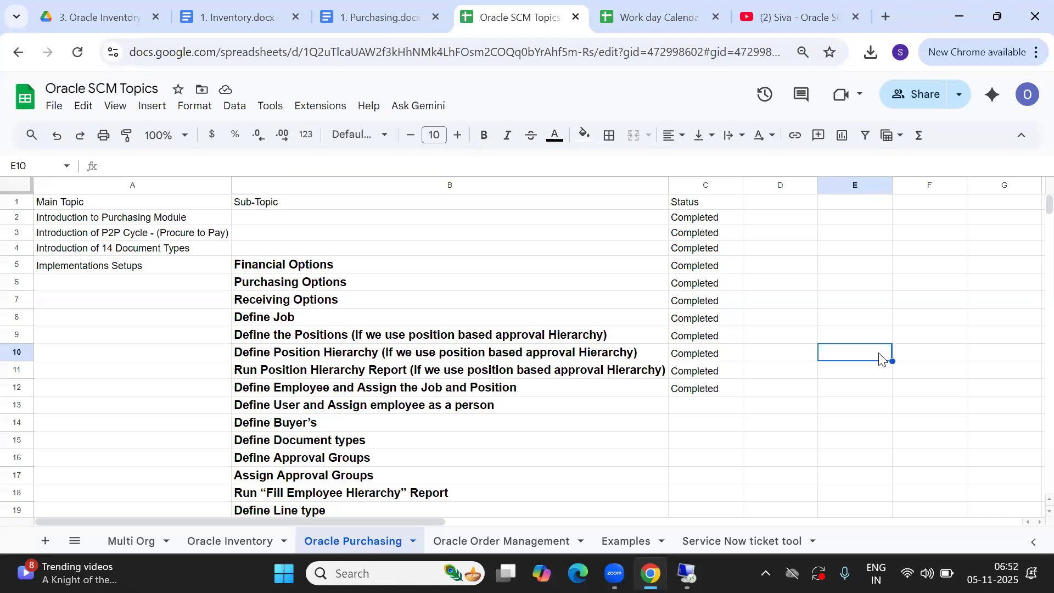
Enter headers 'User/Employee Name' in E10 and 'Job' in F10
{"action": "type", "text": "User/Employee Name"}
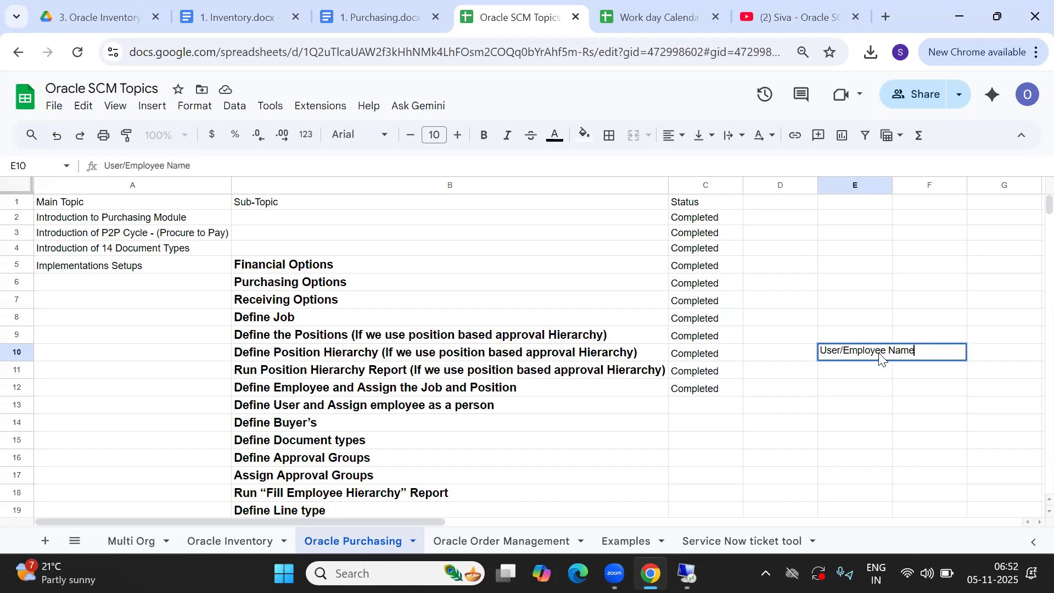
{"action": "key", "text": "Tab"}
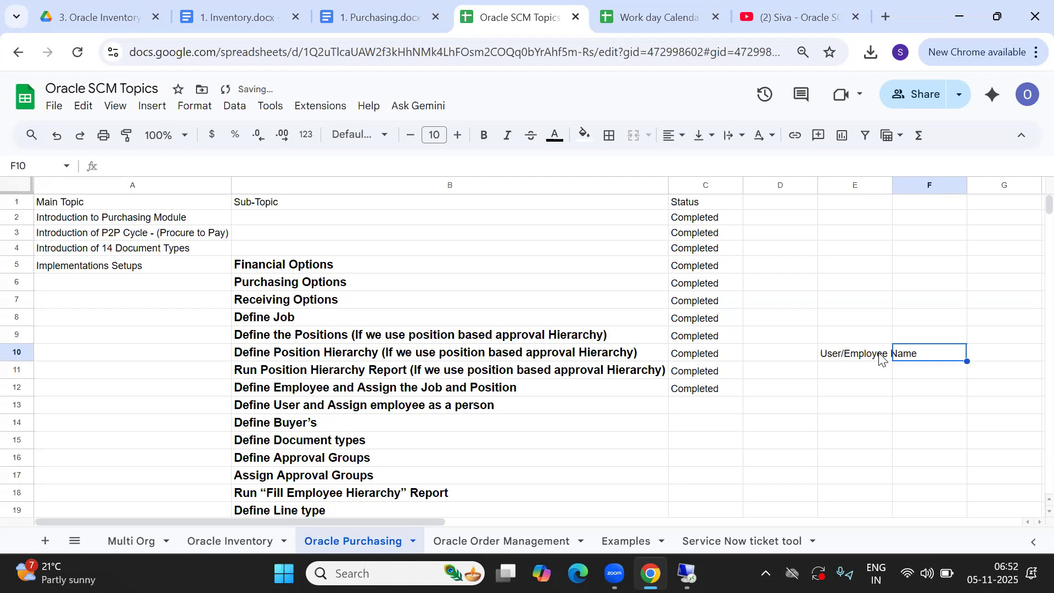
{"action": "type", "text": "JOB"}
{"action": "key", "text": "BackSpace"}
{"action": "key", "text": "BackSpace"}
{"action": "type", "text": "ob"}
{"action": "key", "text": "Tab"}
Record the first employee's name in E11 with job CEO in F11, then return to Oracle
{"action": "key", "text": "Down"}
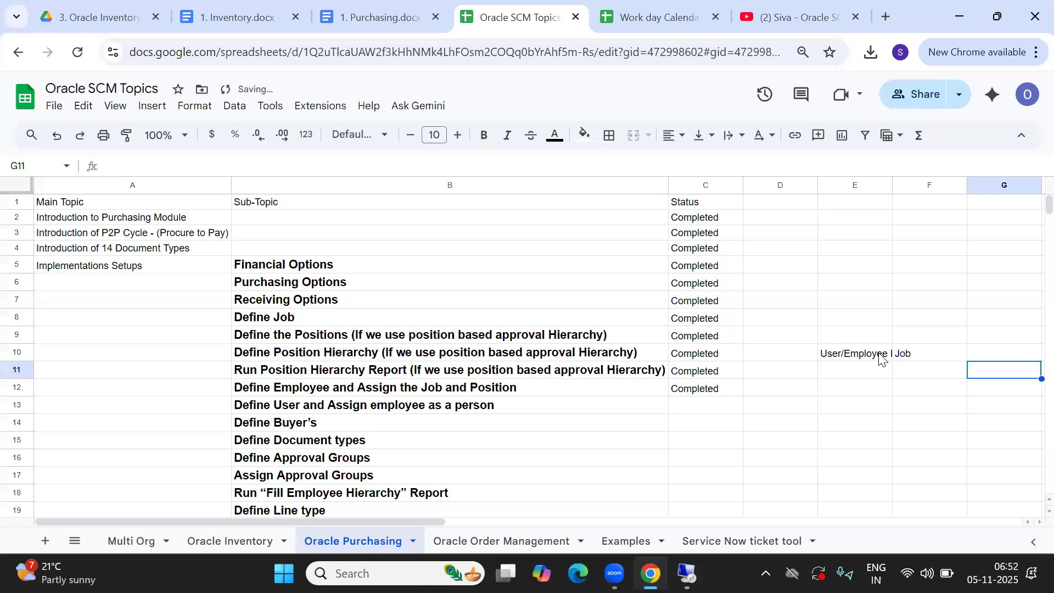
{"action": "key", "text": "Left"}
{"action": "key", "text": "Left"}
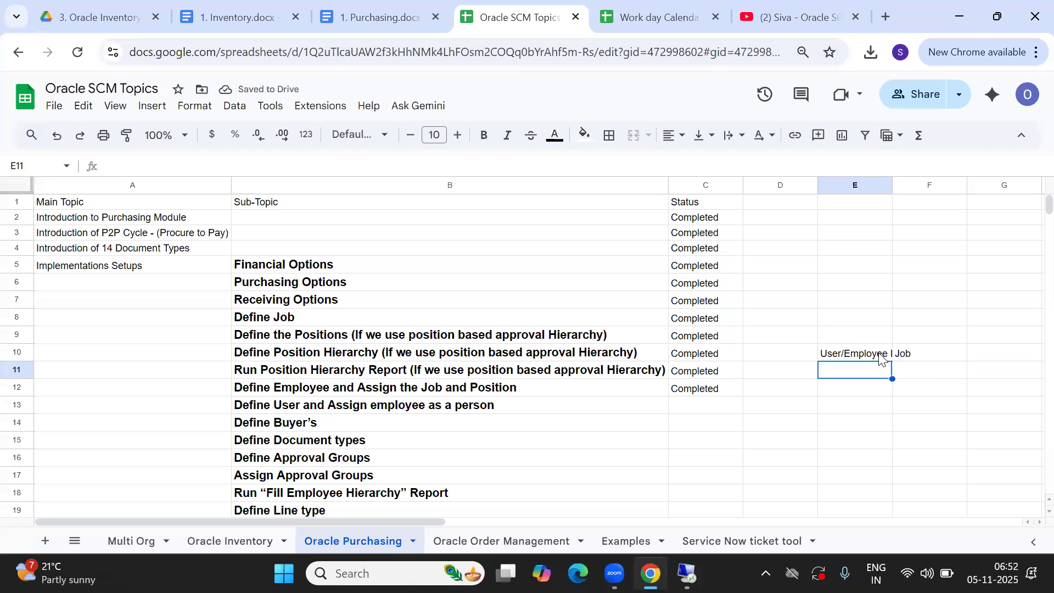
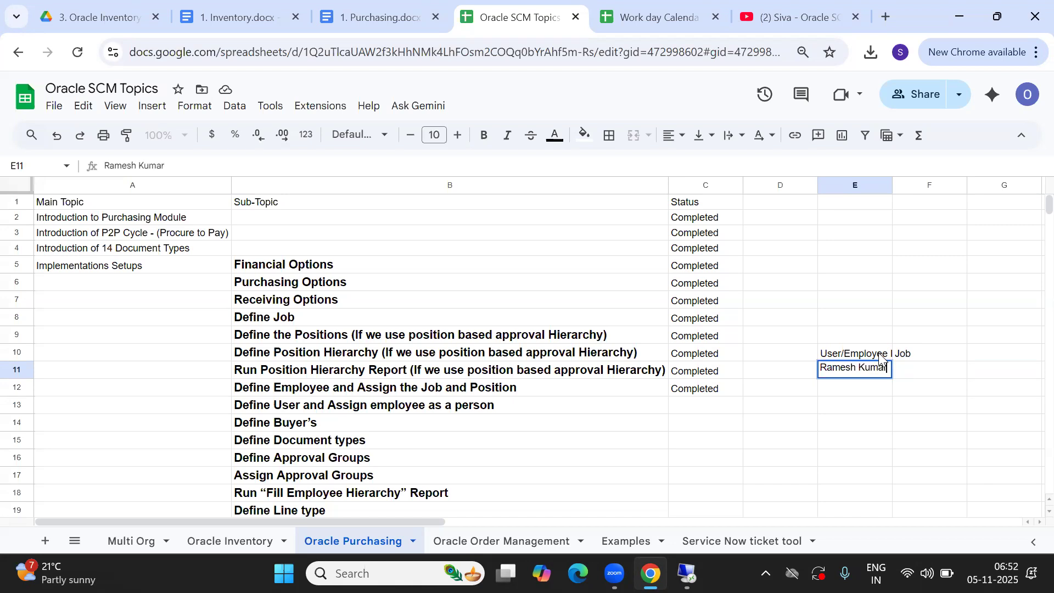
{"action": "key", "text": "Tab"}
{"action": "type", "text": "CEO"}
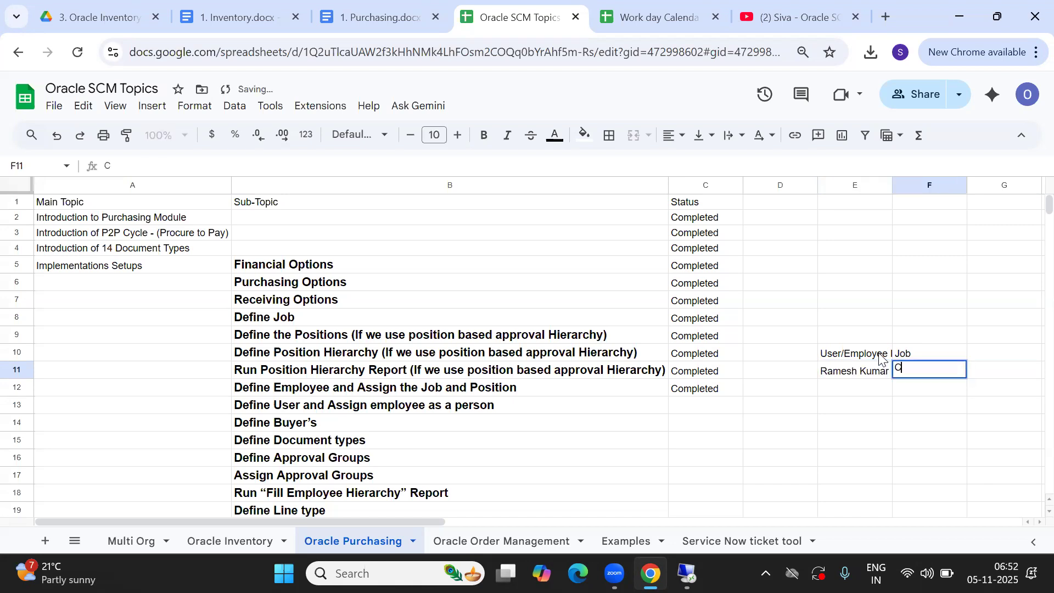
{"action": "key", "text": "Tab"}
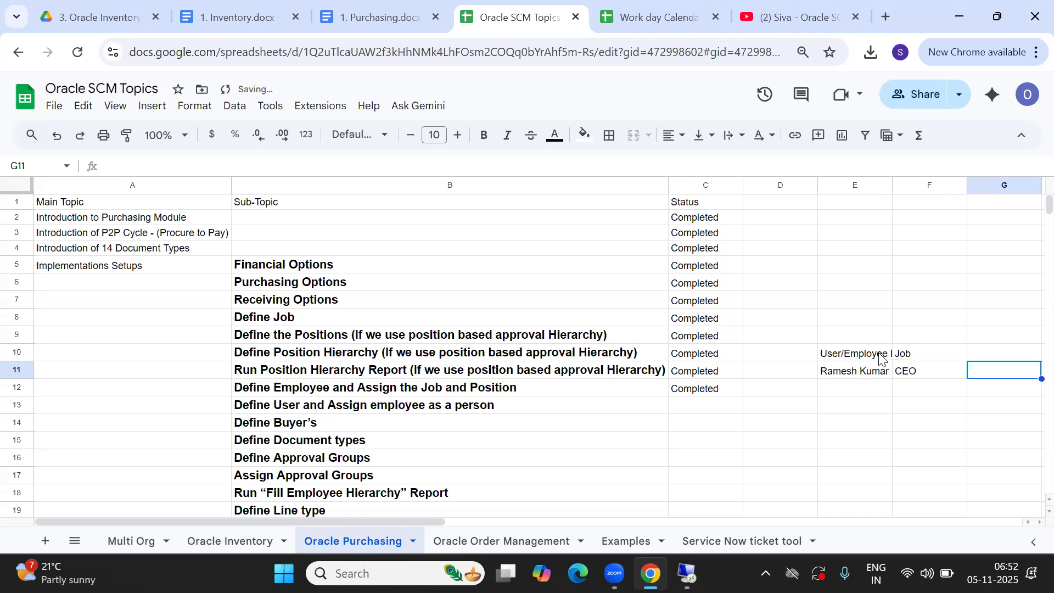
{"action": "key", "text": "Down"}
{"action": "key", "text": "Left"}
{"action": "key", "text": "Left"}
{"action": "key", "text": "alt+Tab"}
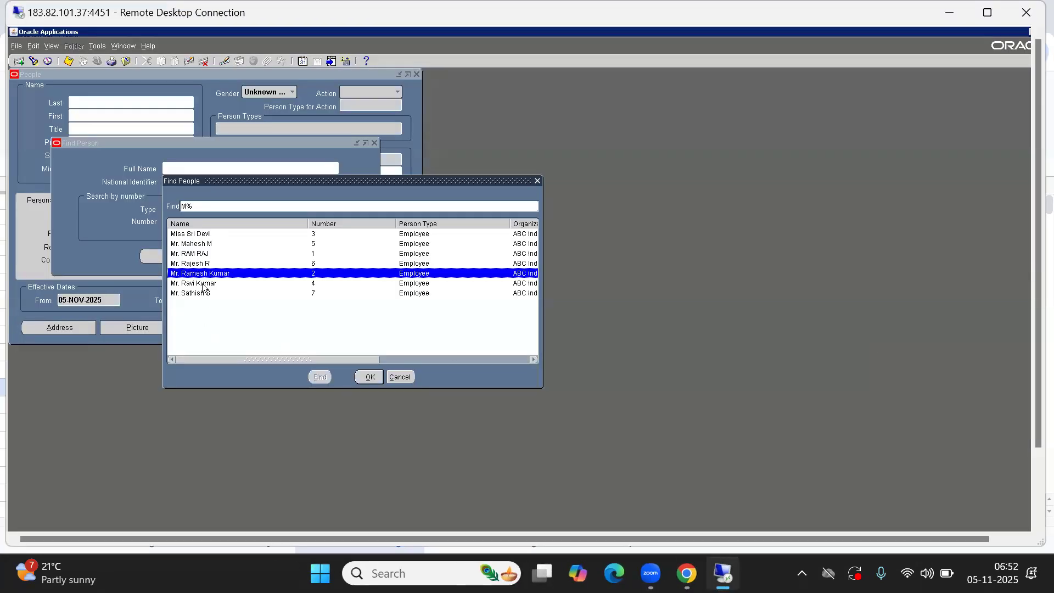
Select employee number 3 in Find People, check their job, and return to Google Sheets
{"action": "mouse_move", "coordinate": [300, 360]}
{"action": "left_mouse_down"}
{"action": "mouse_move", "coordinate": [383, 357]}
{"action": "mouse_move", "coordinate": [298, 358]}
{"action": "left_mouse_up"}
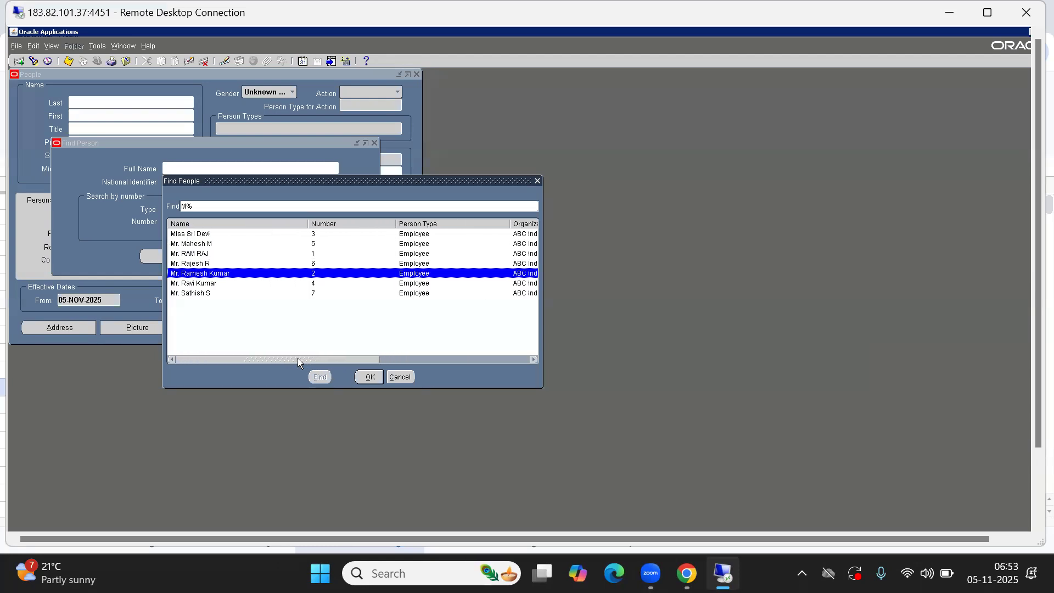
{"action": "left_click", "coordinate": [313, 235]}
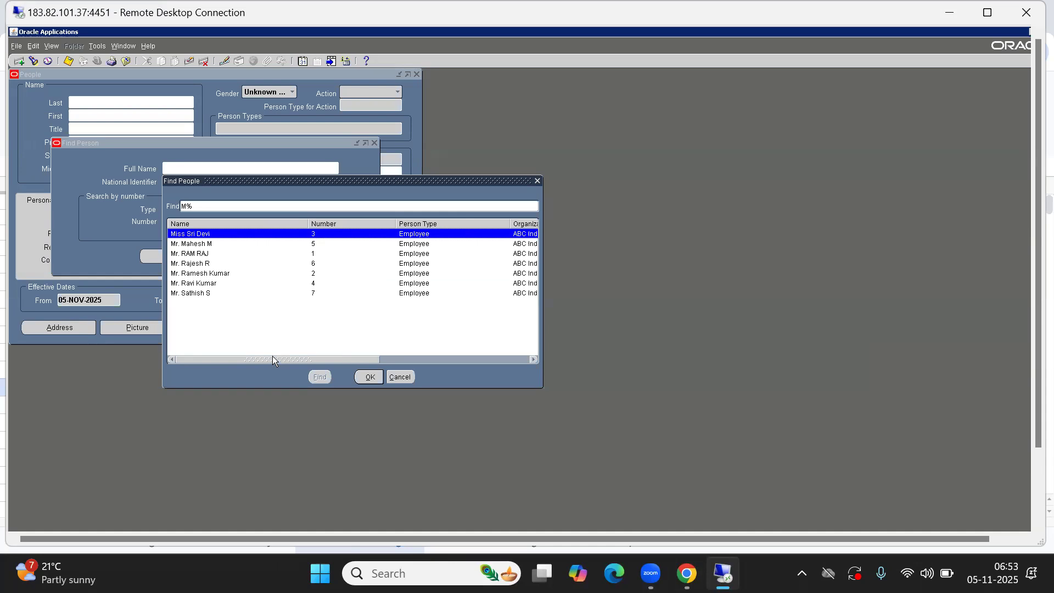
{"action": "left_click_drag", "start_coordinate": [272, 357], "coordinate": [418, 359]}
{"action": "key", "text": "alt+Tab"}
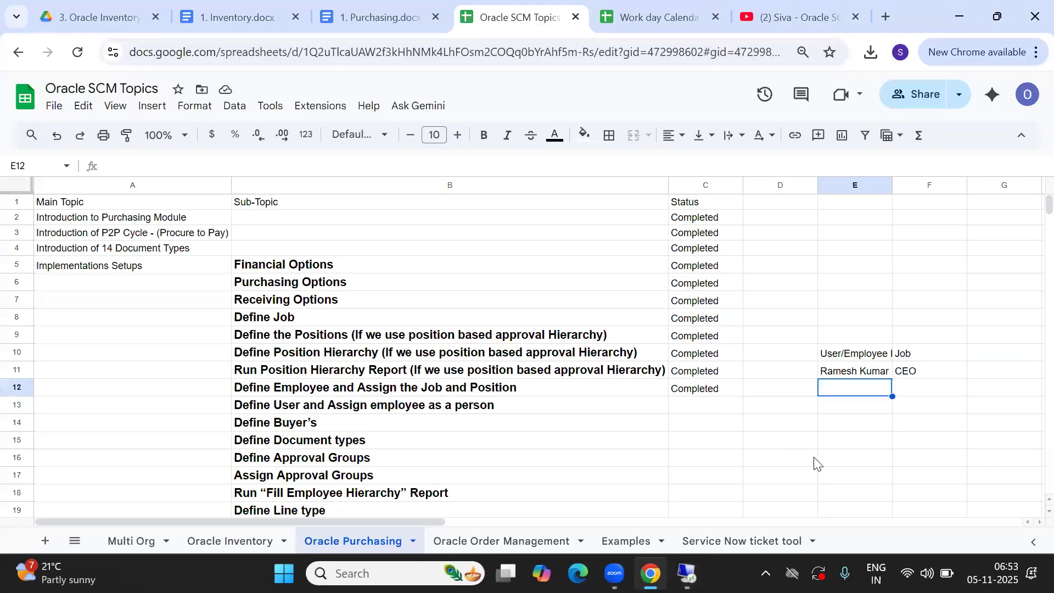
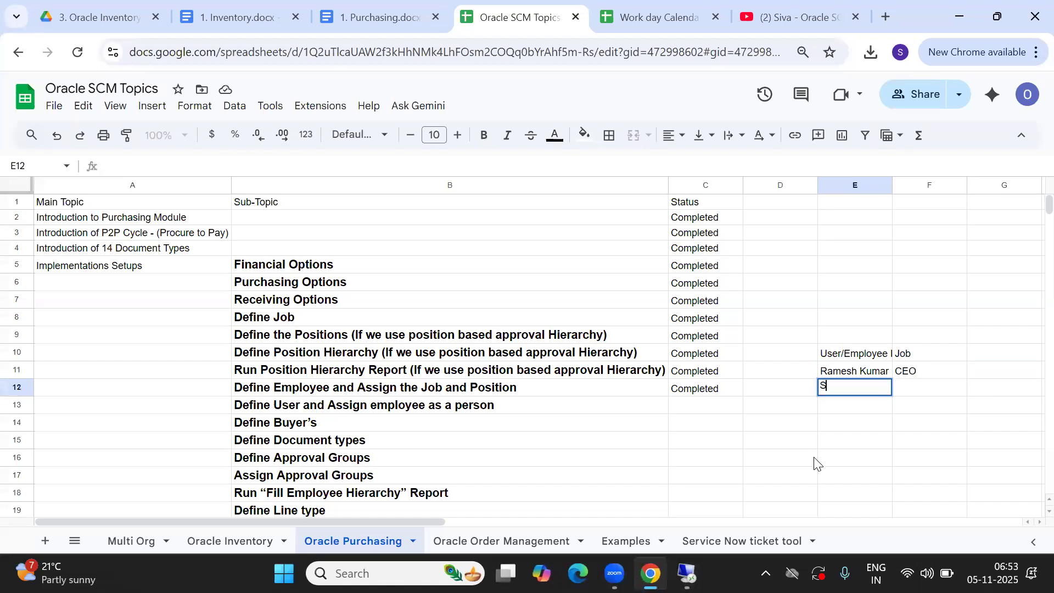
Record the second employee's name in E12 with job Director in F12, then return to Oracle
{"action": "key", "text": "Tab"}
{"action": "type", "text": "D"}
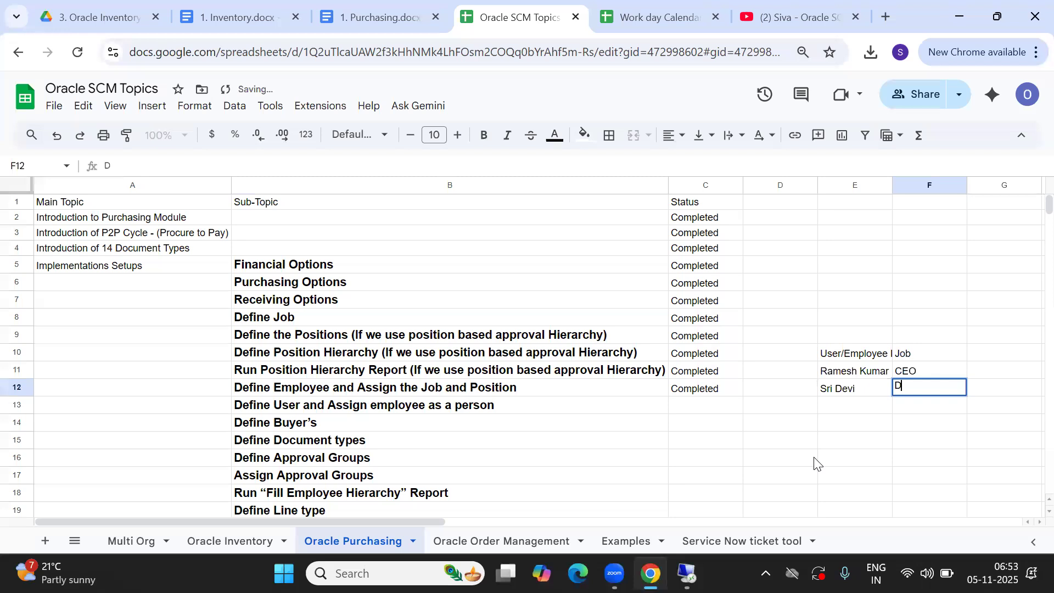
{"action": "type", "text": "irector"}
{"action": "key", "text": "Tab"}
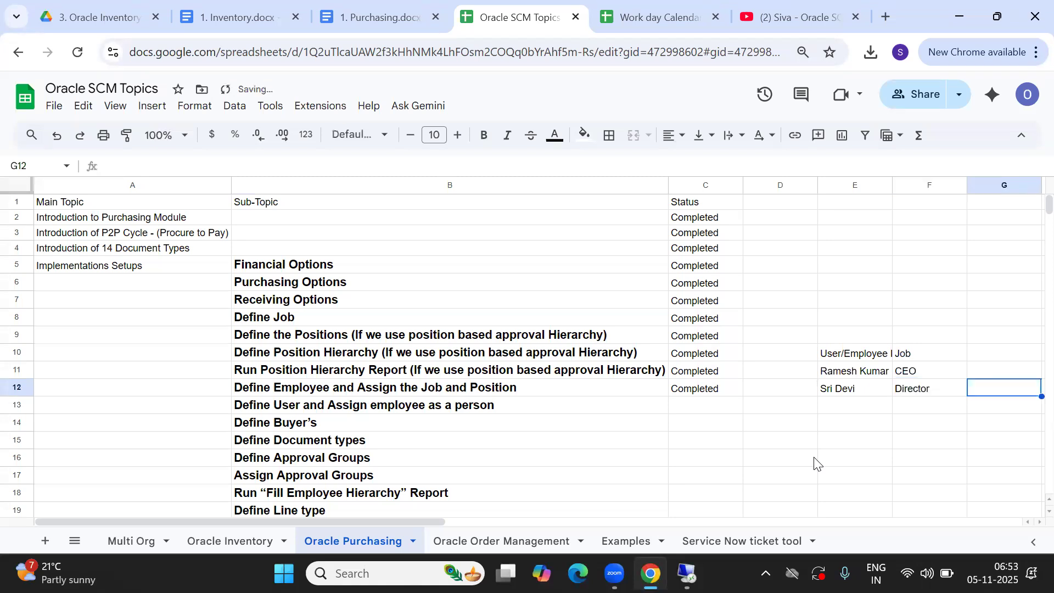
{"action": "key", "text": "Down"}
{"action": "key", "text": "Left"}
{"action": "key", "text": "Left"}
{"action": "key", "text": "alt+Tab"}
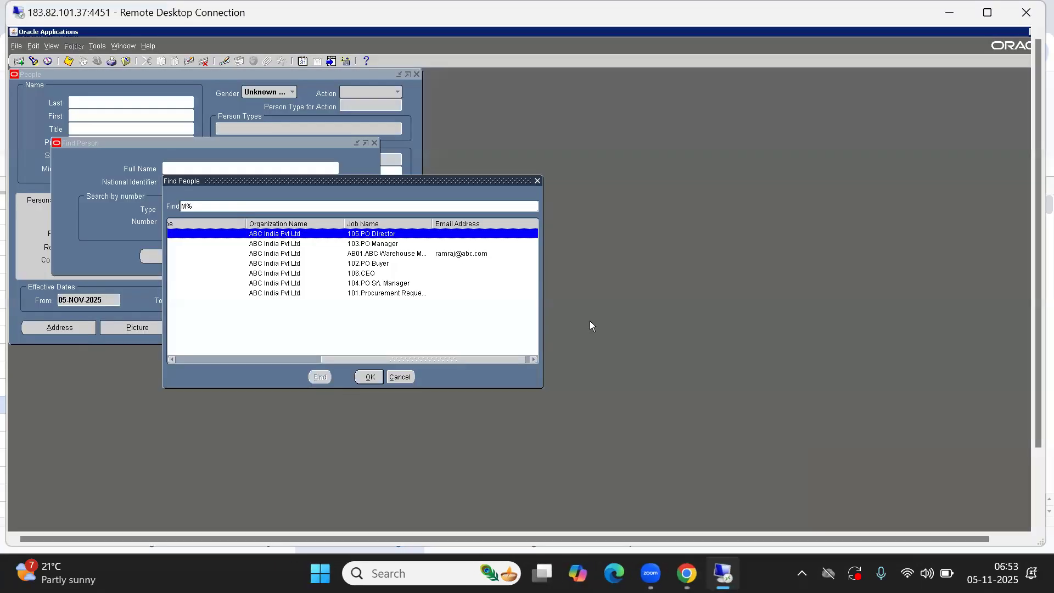
Select employee number 4 in Find People, check their job, and return to Google Sheets
{"action": "left_click_drag", "start_coordinate": [353, 359], "coordinate": [192, 357]}
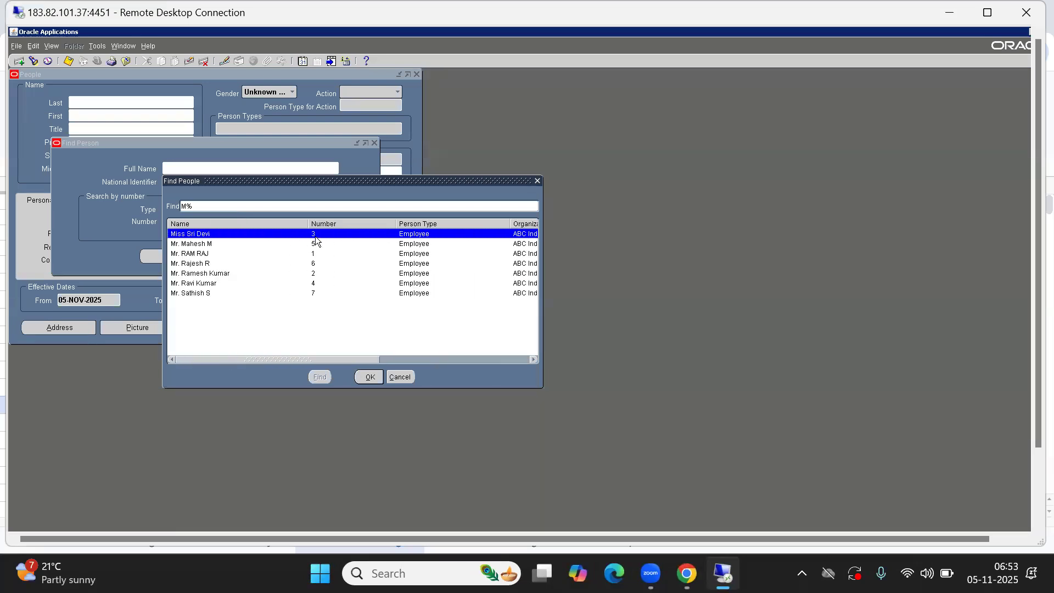
{"action": "left_click", "coordinate": [315, 284]}
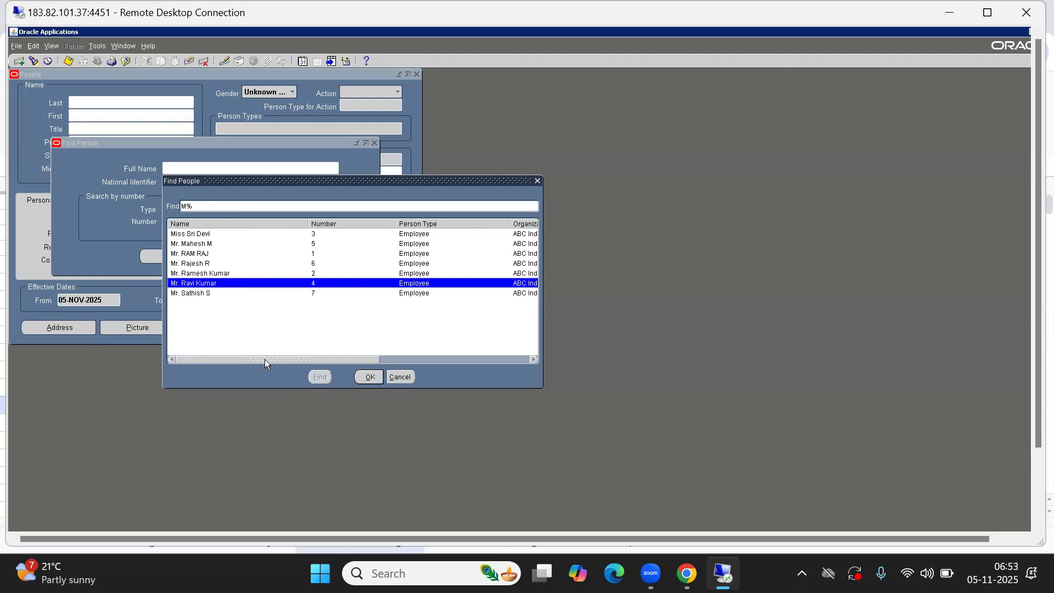
{"action": "mouse_move", "coordinate": [265, 360]}
{"action": "left_mouse_down"}
{"action": "mouse_move", "coordinate": [376, 359]}
{"action": "mouse_move", "coordinate": [258, 356]}
{"action": "left_mouse_up"}
{"action": "key", "text": "alt+Tab"}
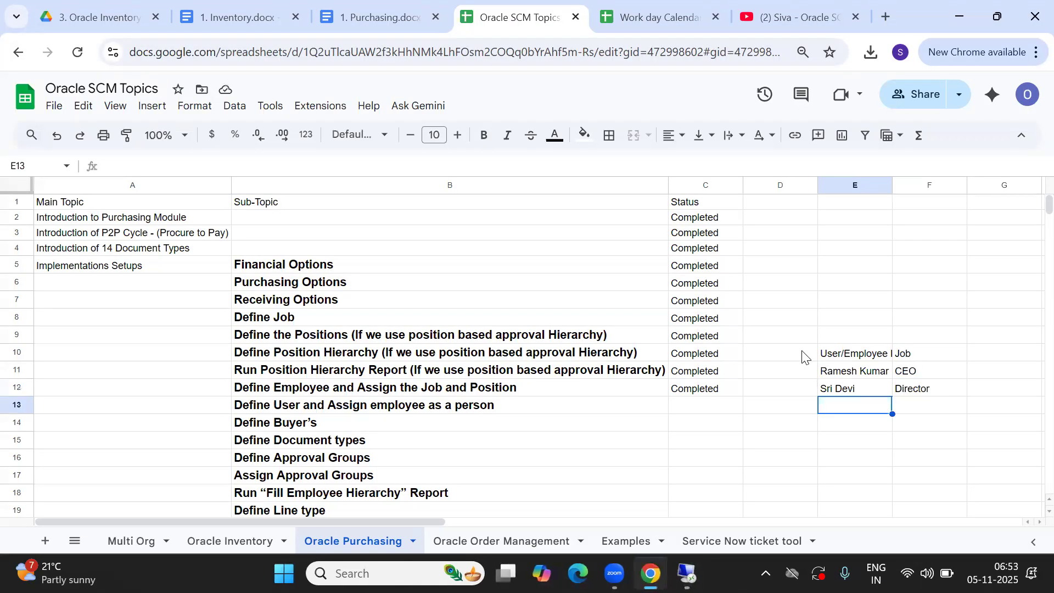
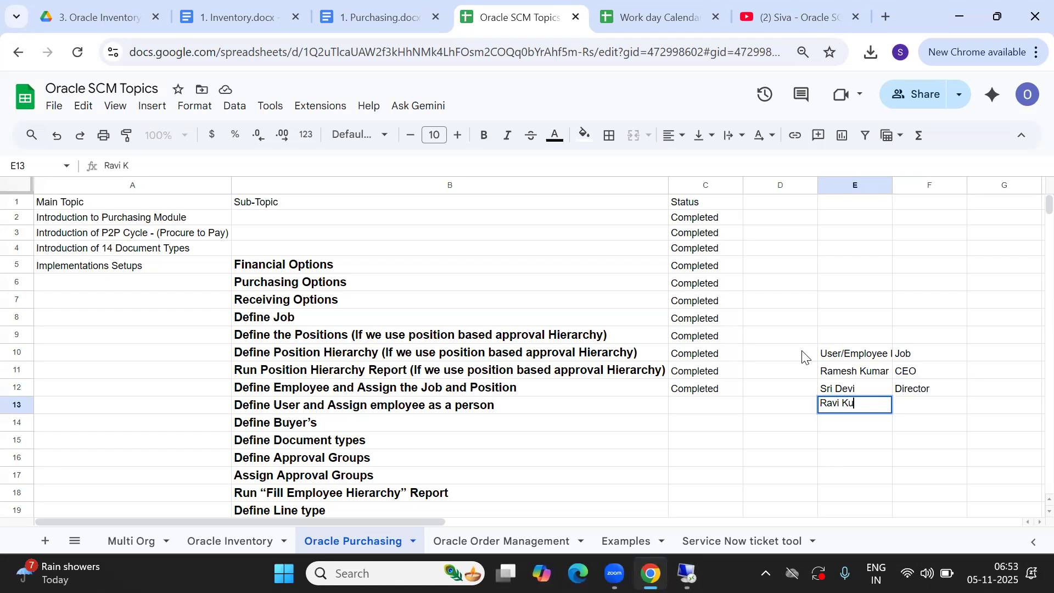
Record the third employee's name in E13 with job 'Sr. Manager' in F13
{"action": "key", "text": "Tab"}
{"action": "type", "text": "Sr. mAN"}
{"action": "key", "text": "BackSpace"}
{"action": "key", "text": "BackSpace"}
{"action": "key", "text": "BackSpace"}
{"action": "type", "text": "Manager"}
{"action": "key", "text": "Tab"}
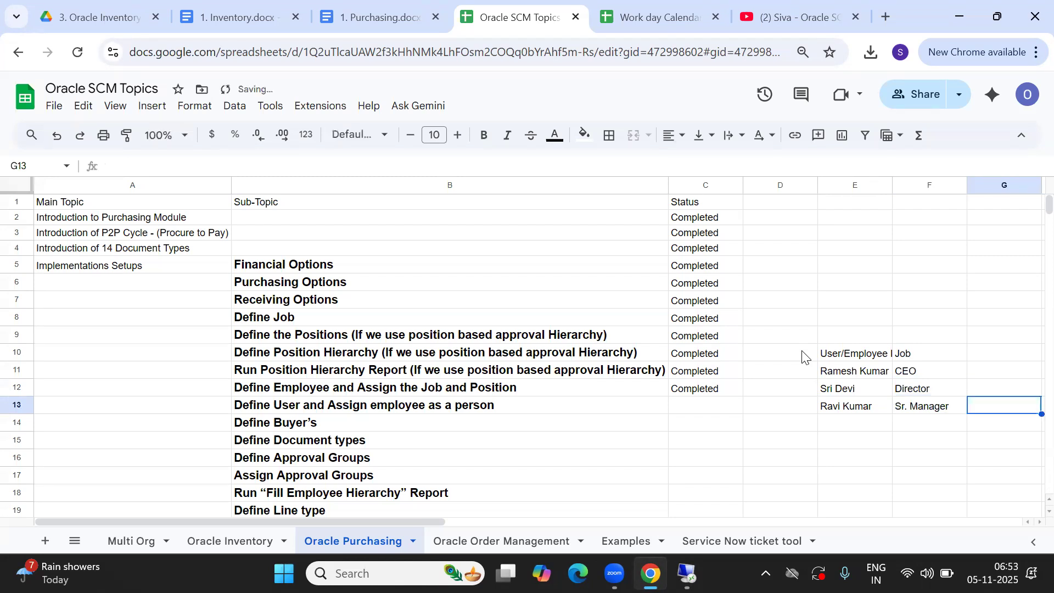
{"action": "key", "text": "Down"}
{"action": "key", "text": "Left"}
{"action": "key", "text": "Left"}
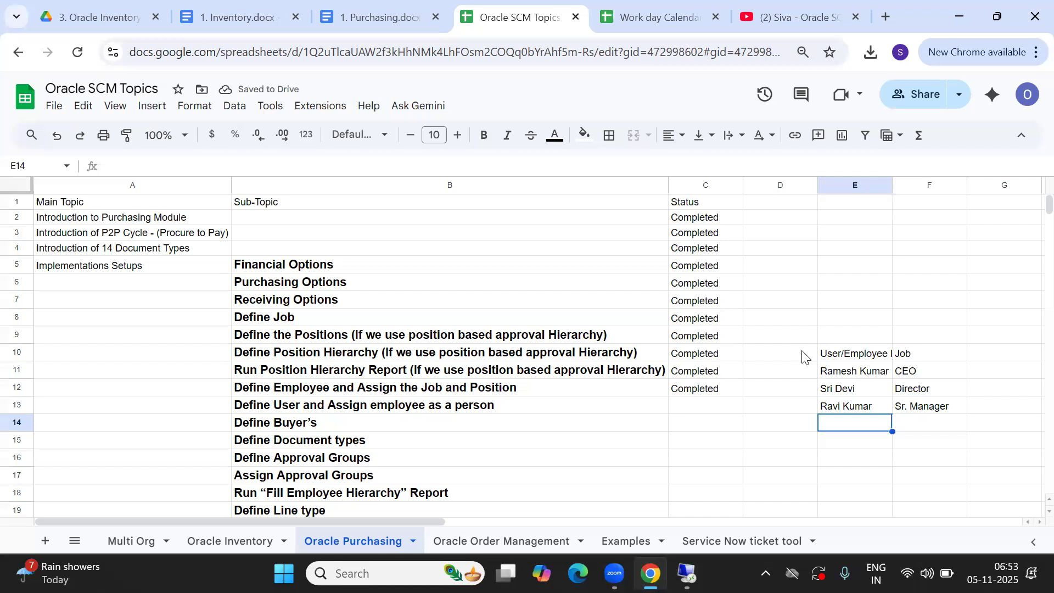
Switch between the sheet and the Oracle window, ending in Oracle's Find People list
{"action": "key", "text": "alt+Tab"}
{"action": "key", "text": "alt+Tab"}
{"action": "key", "text": "alt+Tab"}
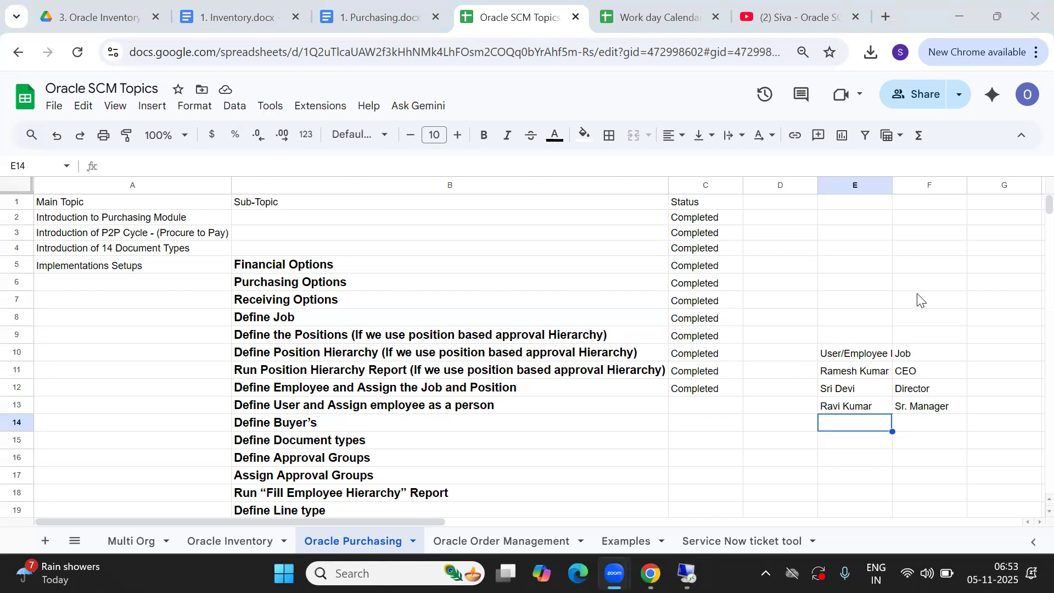
{"action": "left_click", "coordinate": [857, 431]}
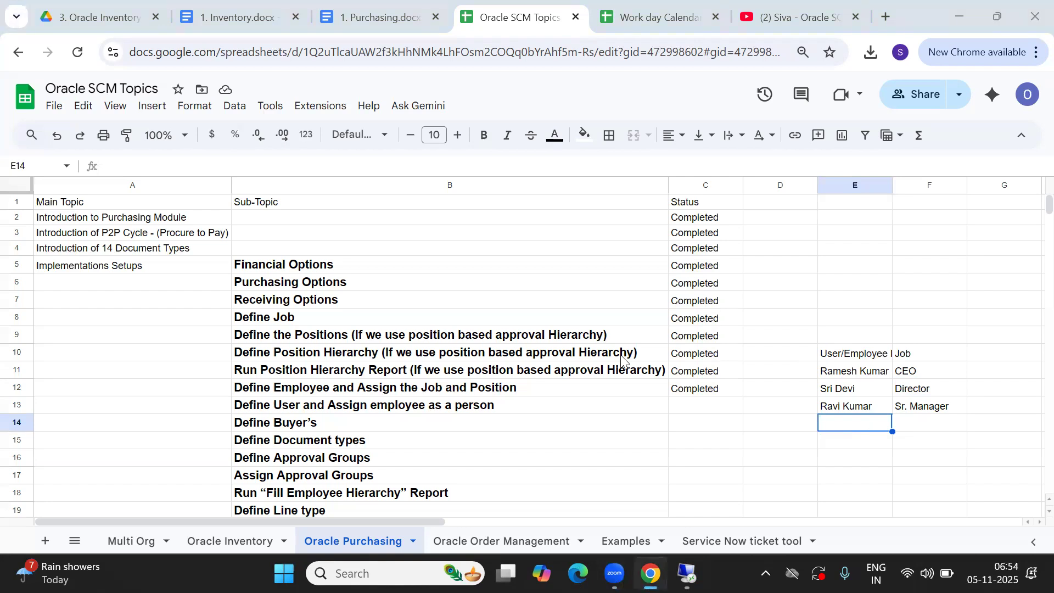
{"action": "key", "text": "alt+Tab"}
{"action": "key", "text": "Tab"}
{"action": "key", "text": "shift+Tab"}
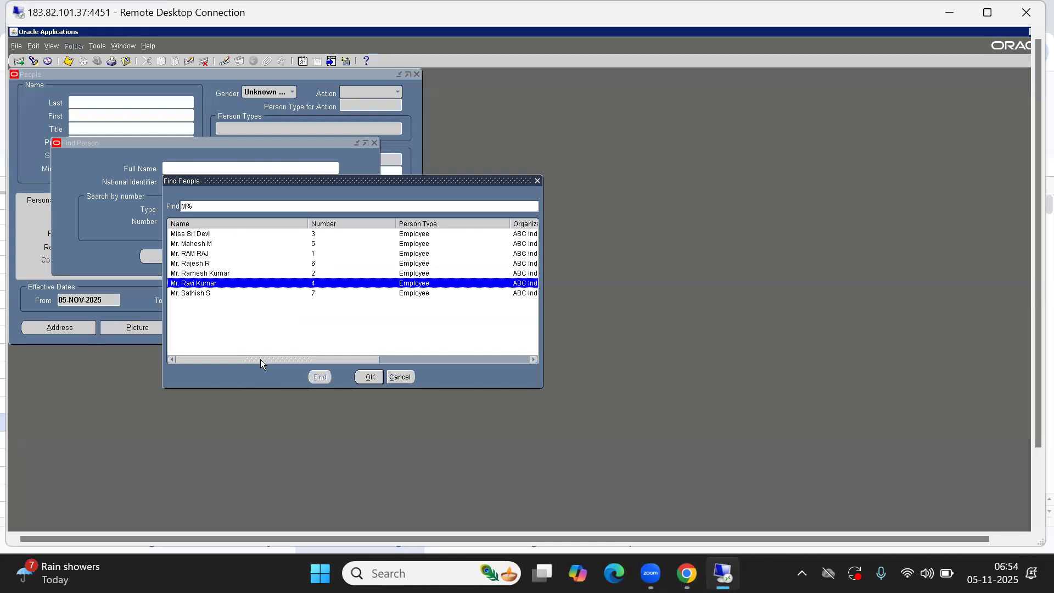
Select employee number 5, holding job 103.PO Manager, then bring the topics sheet forward
{"action": "left_click", "coordinate": [196, 244]}
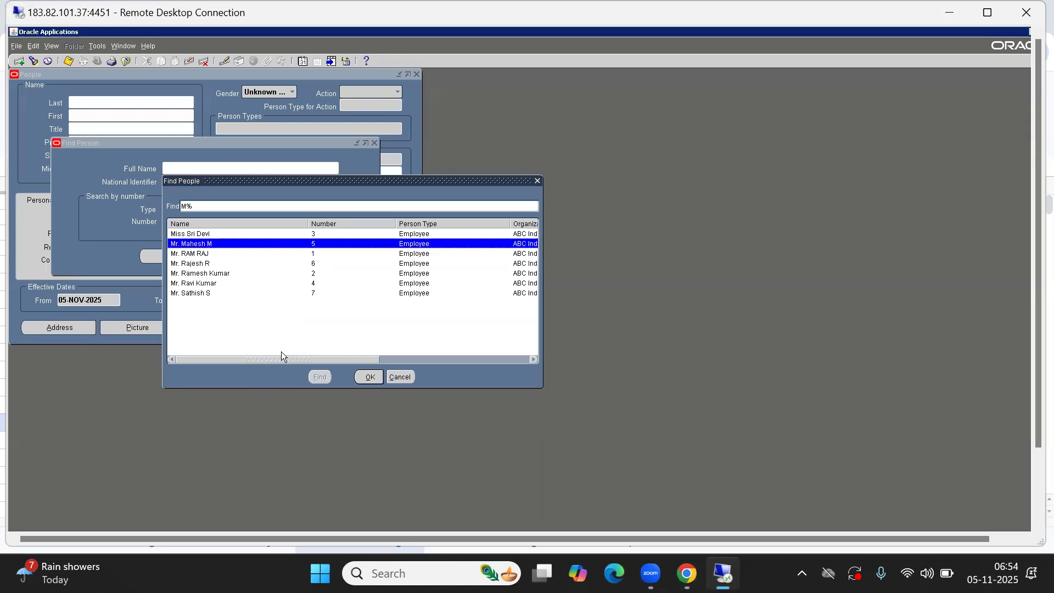
{"action": "left_click_drag", "start_coordinate": [278, 360], "coordinate": [194, 347]}
{"action": "key", "text": "alt+Tab"}
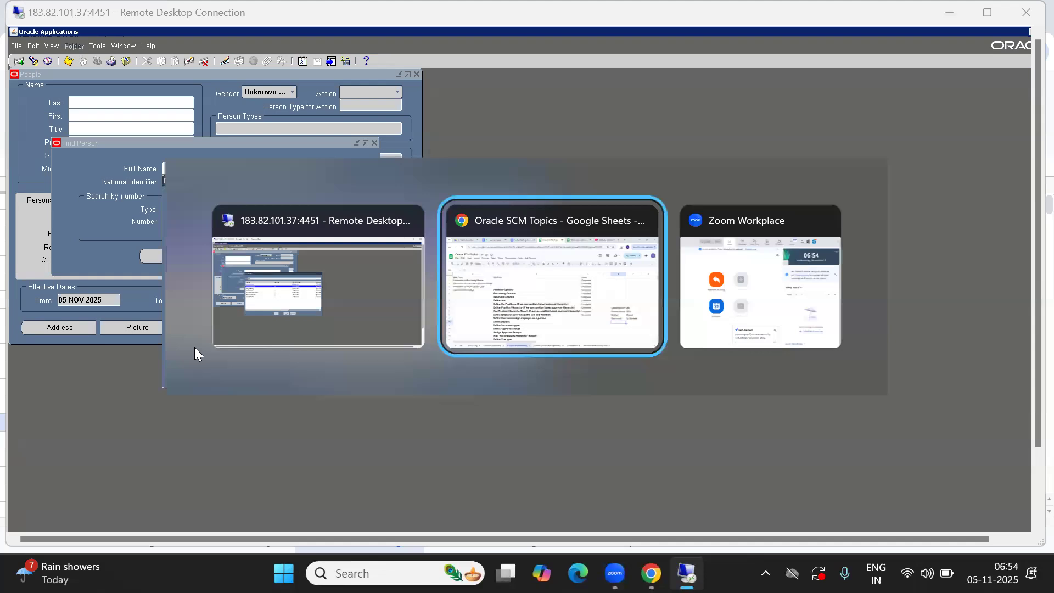
{"action": "key", "text": "alt+Tab"}
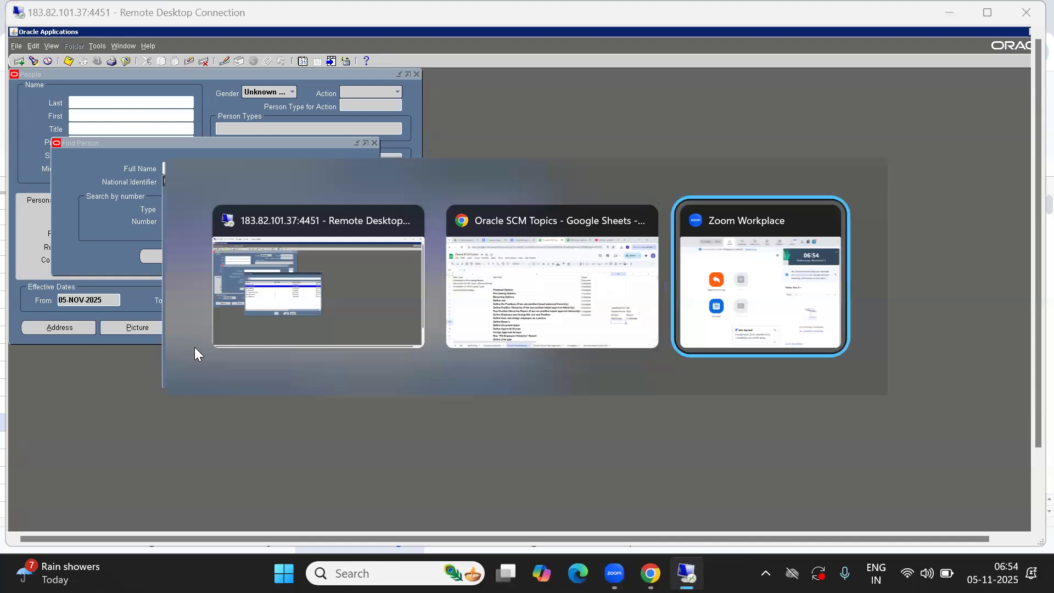
{"action": "key", "text": "alt+Tab"}
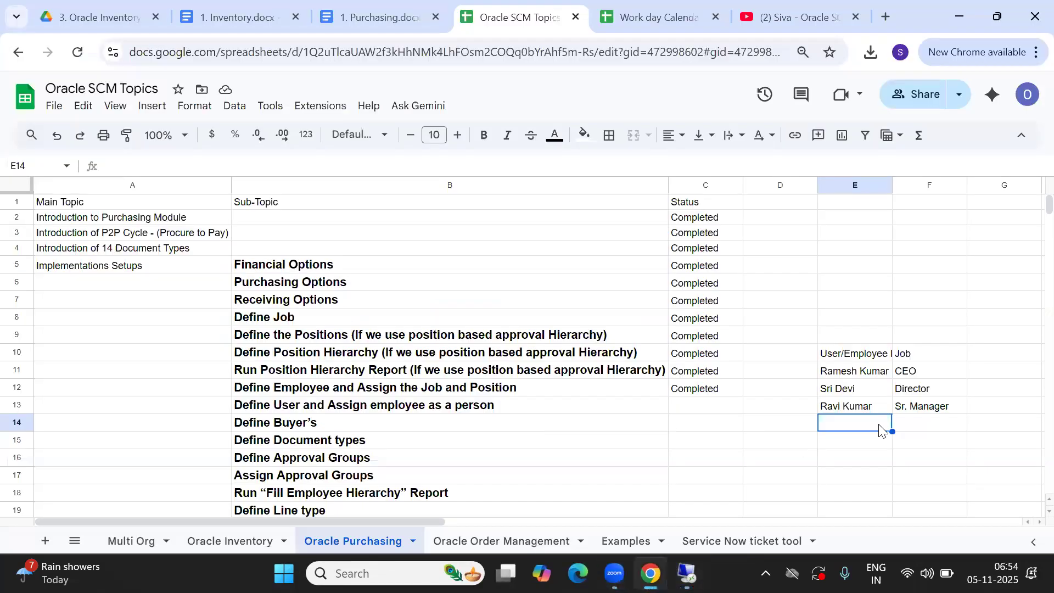
Record the fourth employee's name in E14 with job PO Manager
{"action": "type", "text": "Mahesh"}
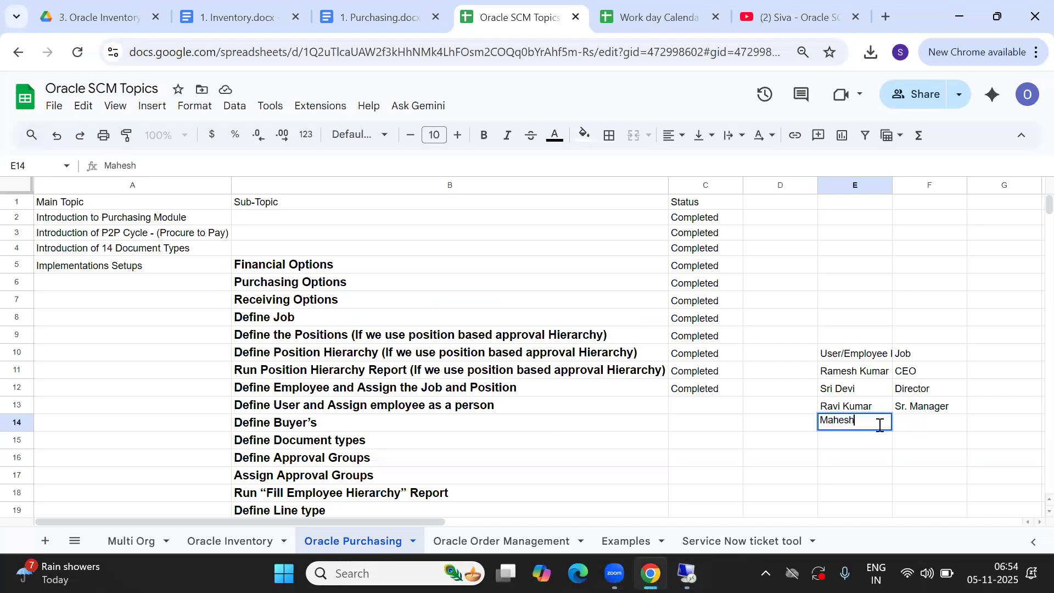
{"action": "key", "text": "Tab"}
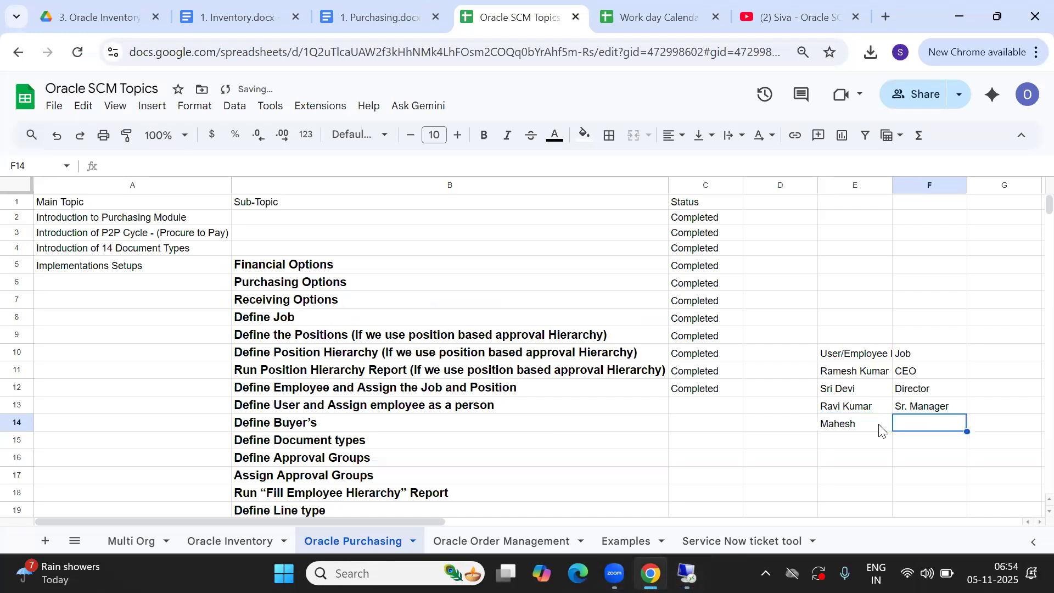
{"action": "type", "text": "PO M"}
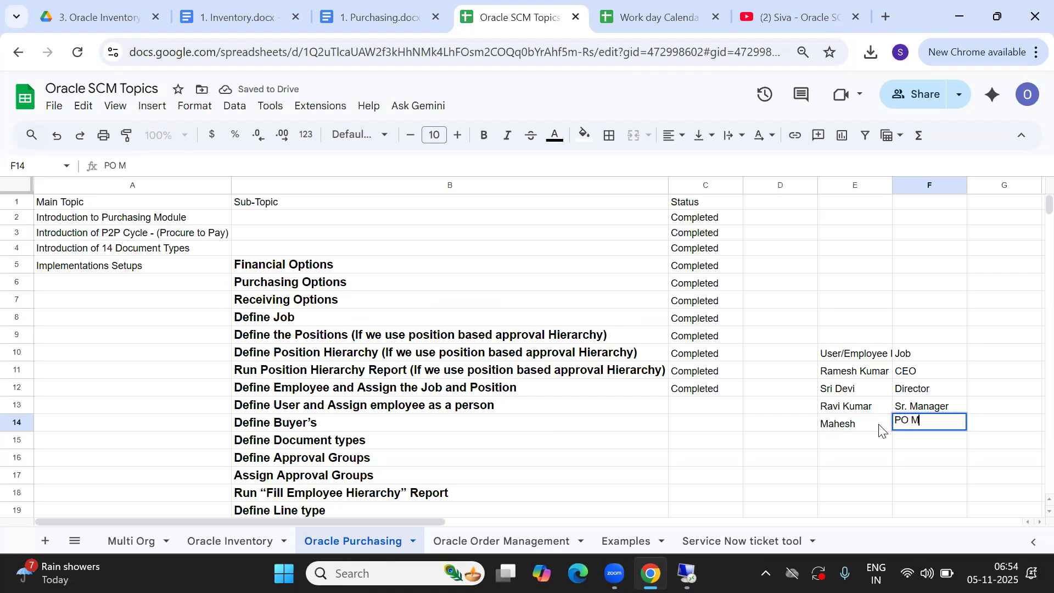
{"action": "type", "text": "anager"}
{"action": "key", "text": "Tab"}
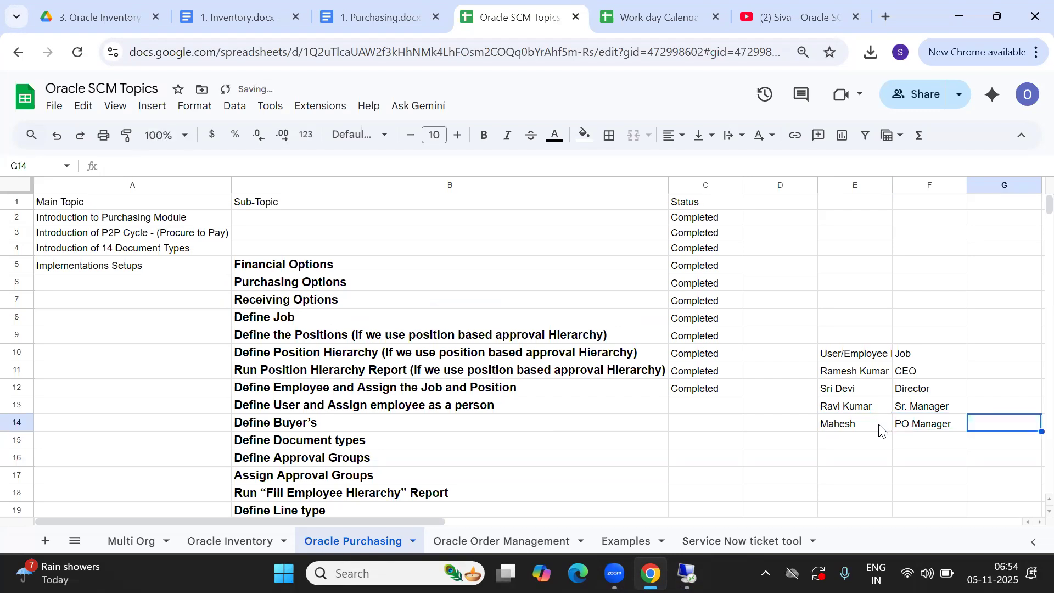
{"action": "key", "text": "Return"}
Look up the next employee in Oracle and record their name in E15 with job PO Buyer
{"action": "key", "text": "alt+Tab"}
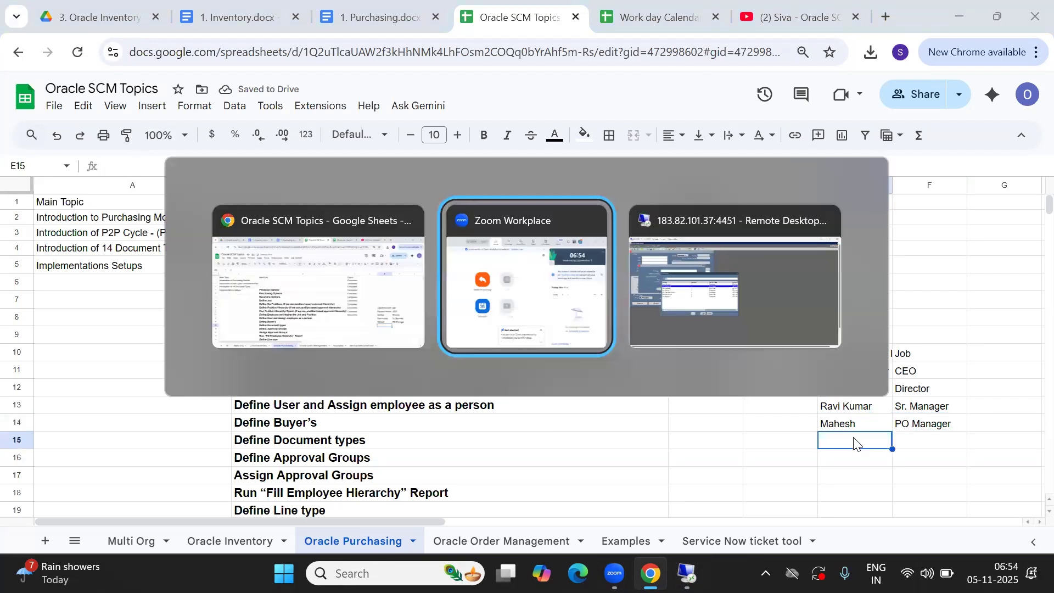
{"action": "key", "text": "alt+shift+Tab"}
{"action": "key", "text": "alt+shift+Tab"}
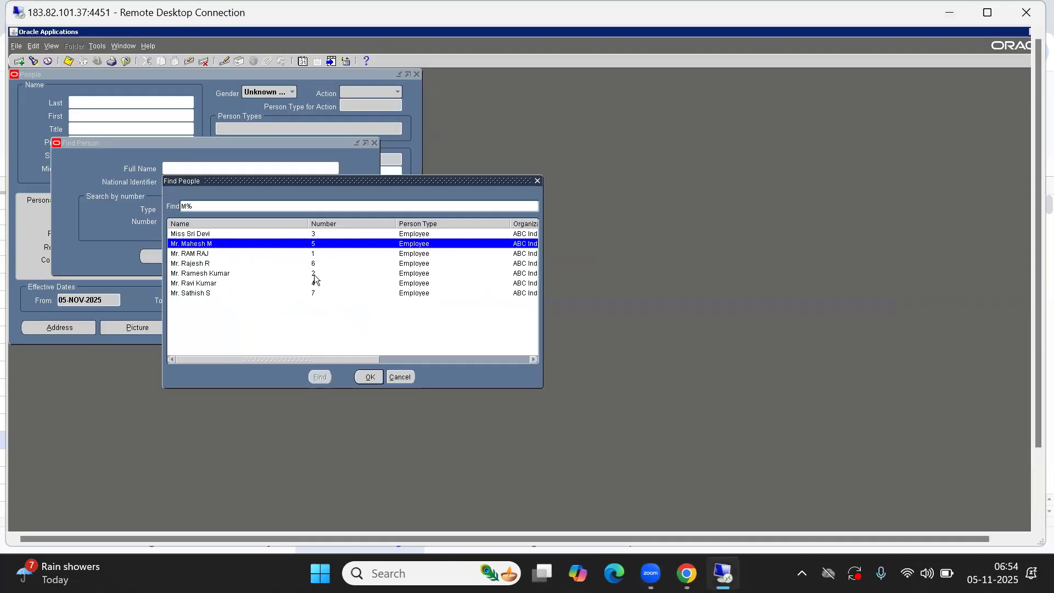
{"action": "left_click", "coordinate": [314, 264]}
{"action": "left_click_drag", "start_coordinate": [281, 358], "coordinate": [191, 353]}
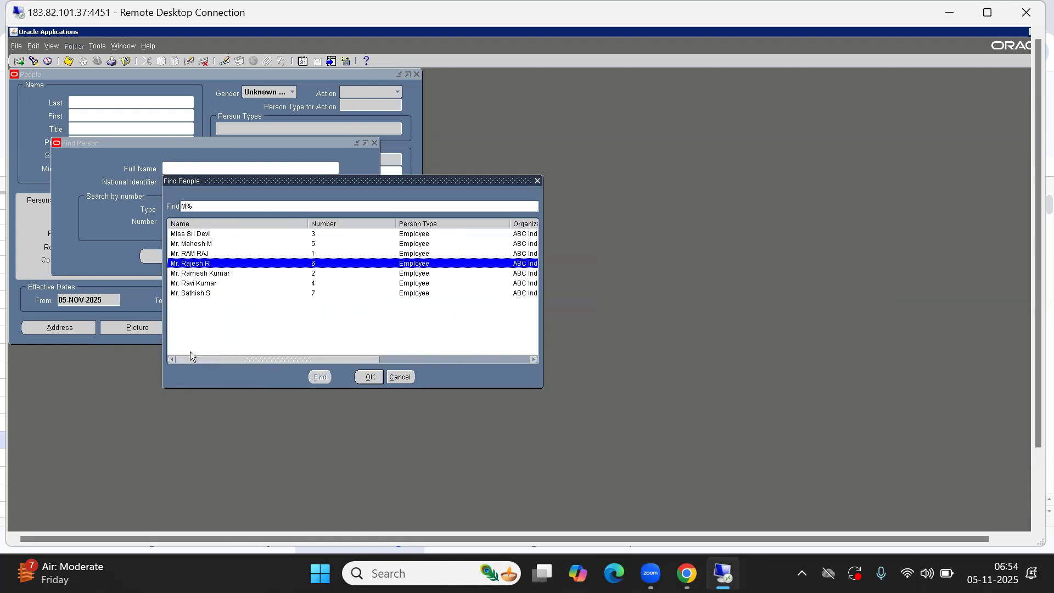
{"action": "key", "text": "alt+Tab"}
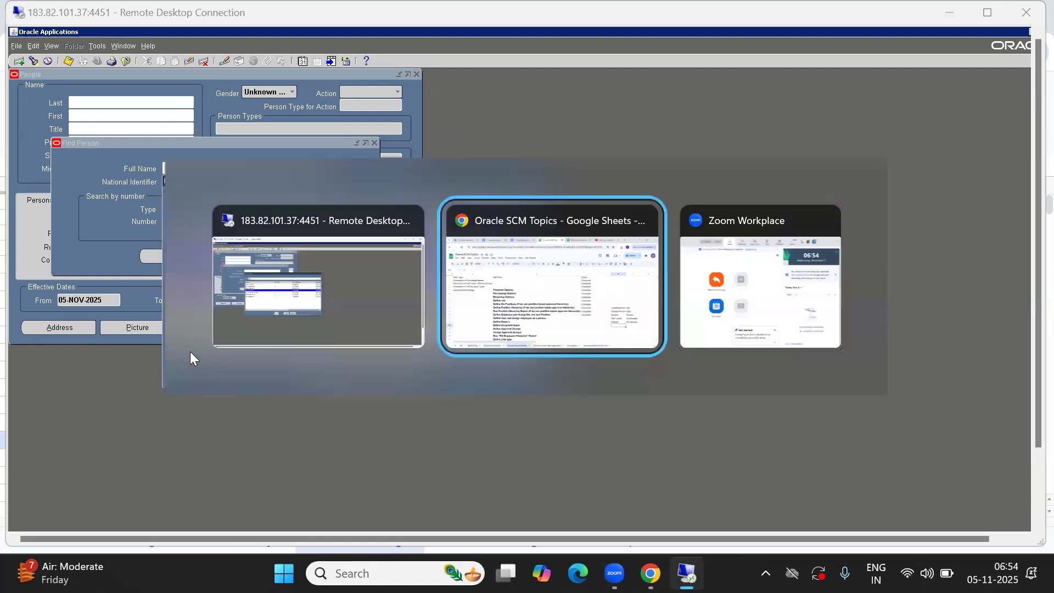
{"action": "type", "text": "Rajesh"}
{"action": "key", "text": "Tab"}
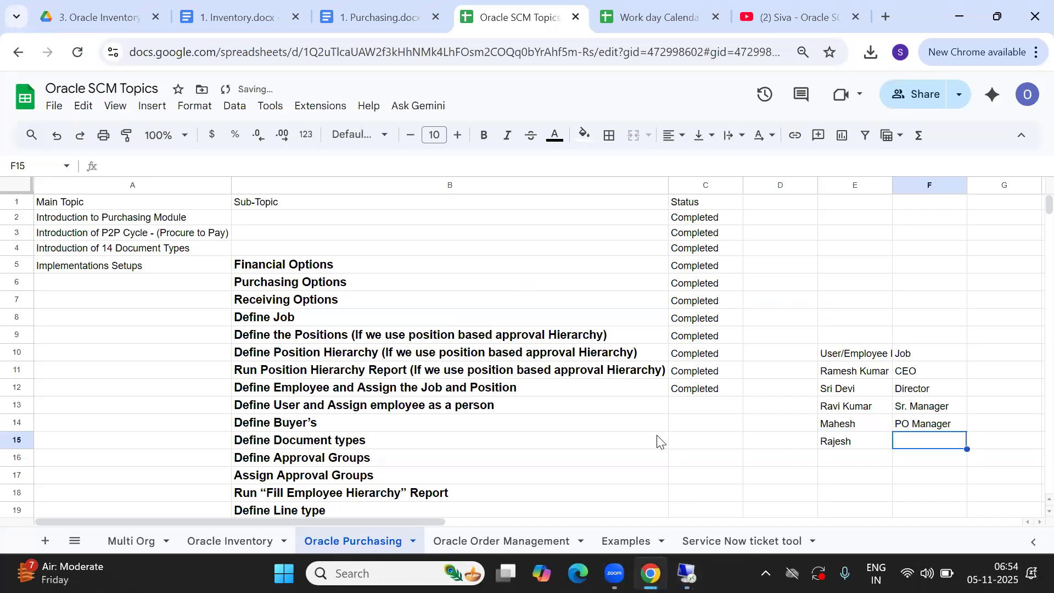
{"action": "type", "text": "PO B"}
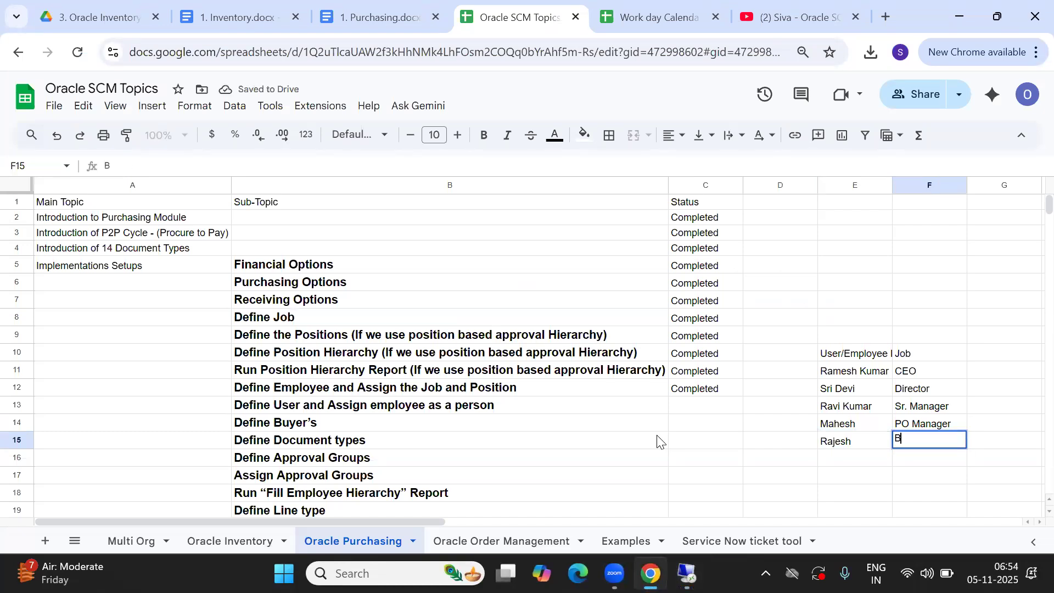
{"action": "type", "text": "uyer"}
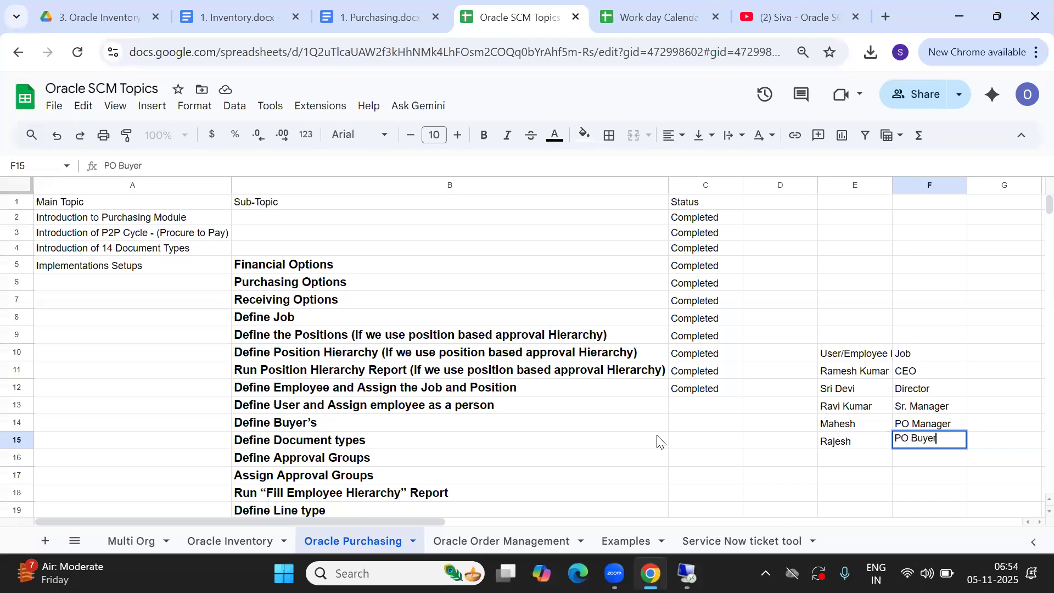
{"action": "key", "text": "Tab"}
{"action": "key", "text": "Return"}
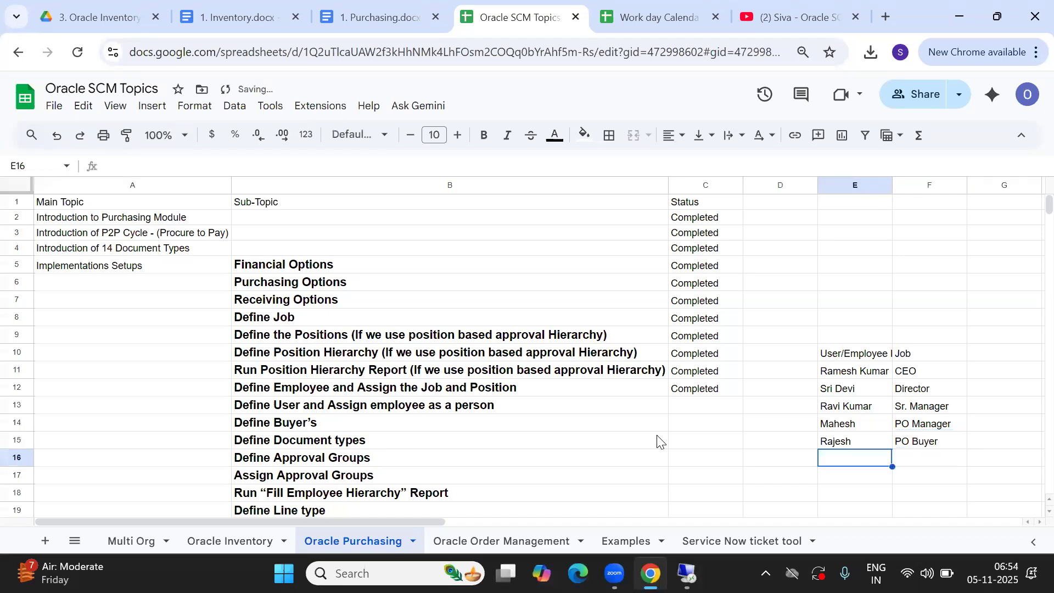
Look up the last employee in Oracle and record their name in E16 with job PO Requestor
{"action": "key", "text": "alt+Tab"}
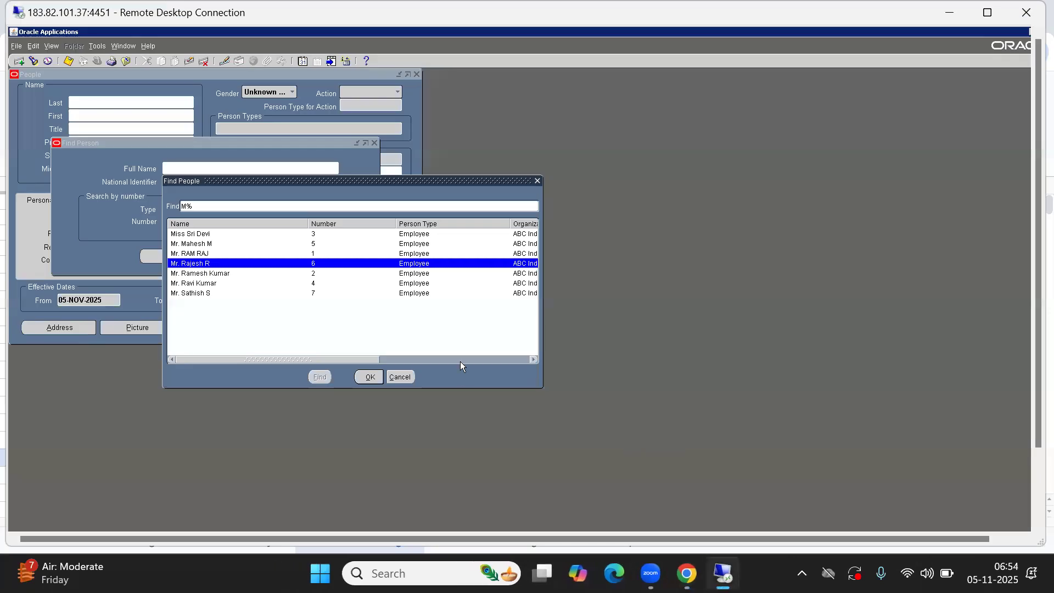
{"action": "left_click", "coordinate": [314, 295]}
{"action": "left_click_drag", "start_coordinate": [279, 361], "coordinate": [402, 355]}
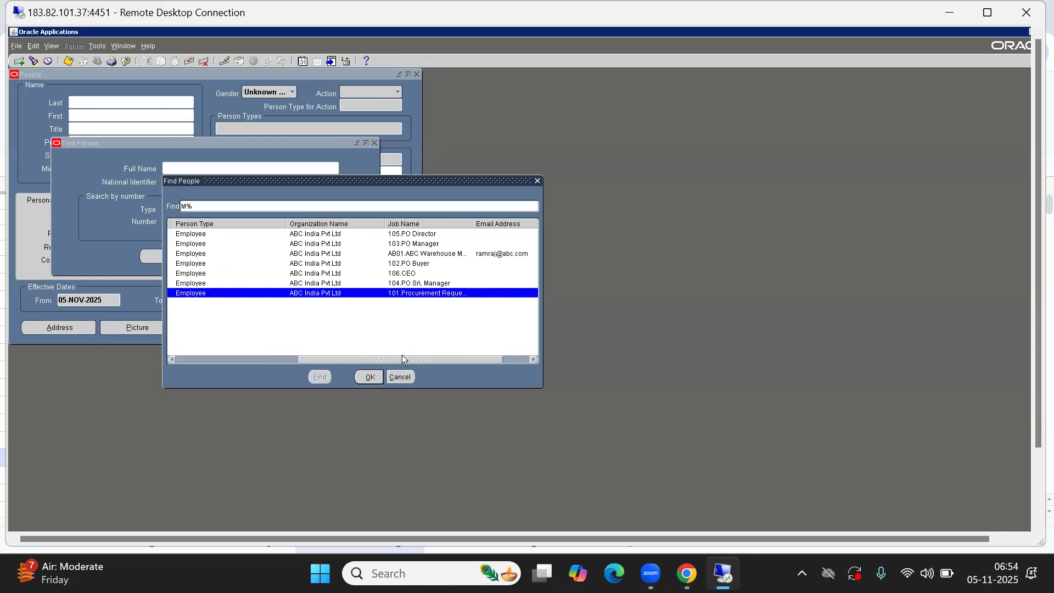
{"action": "key", "text": "alt+Tab"}
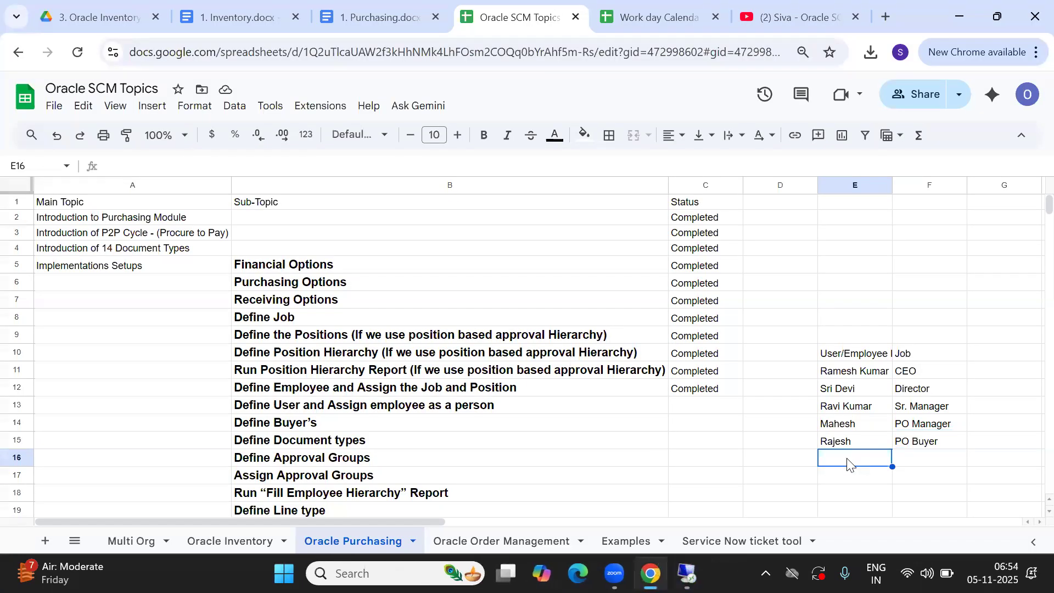
{"action": "type", "text": "Sathish"}
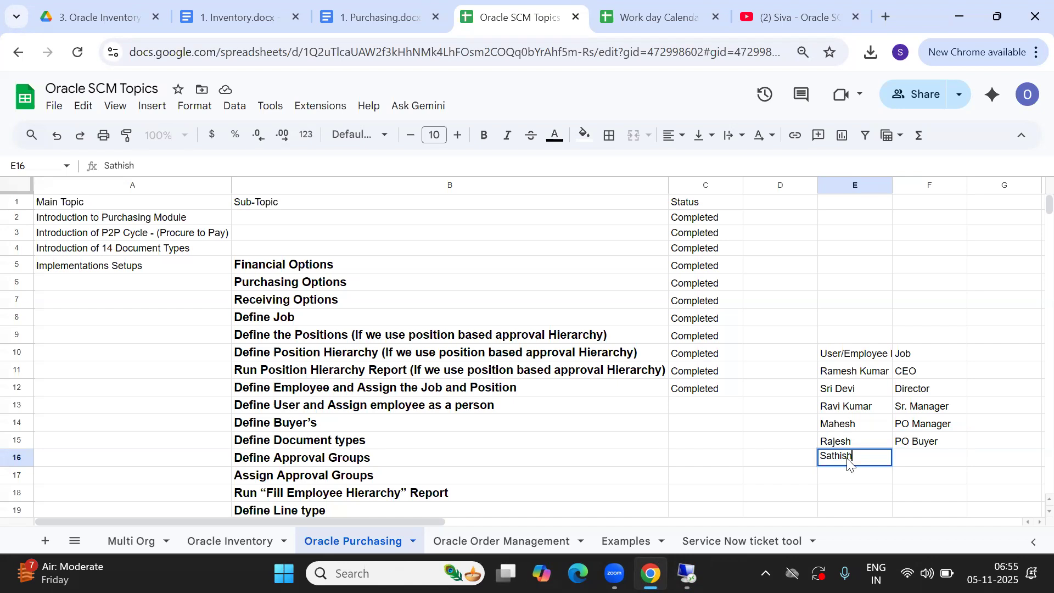
{"action": "key", "text": "Tab"}
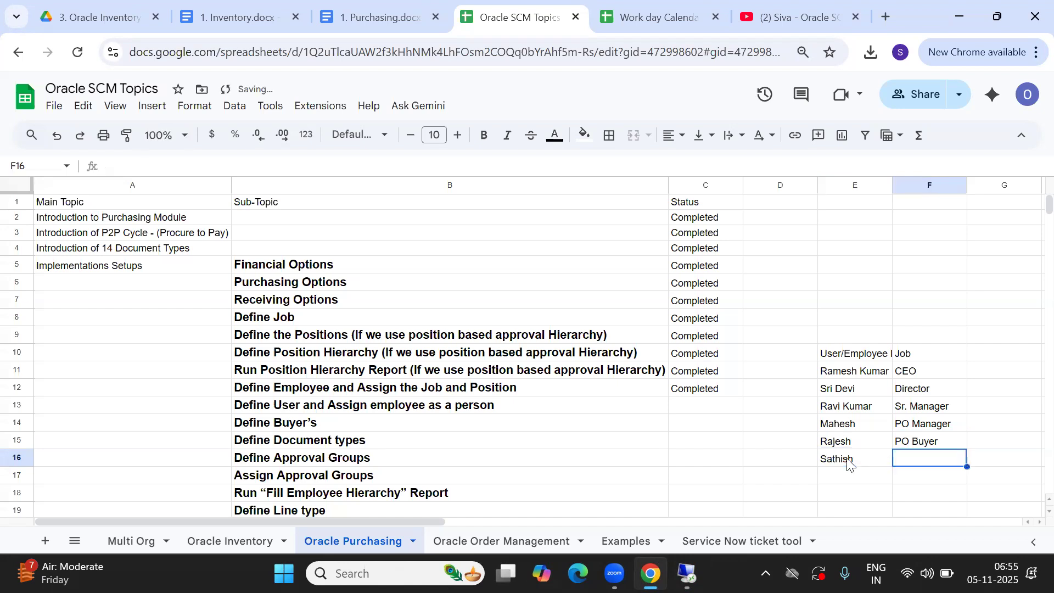
{"action": "type", "text": "PO Re"}
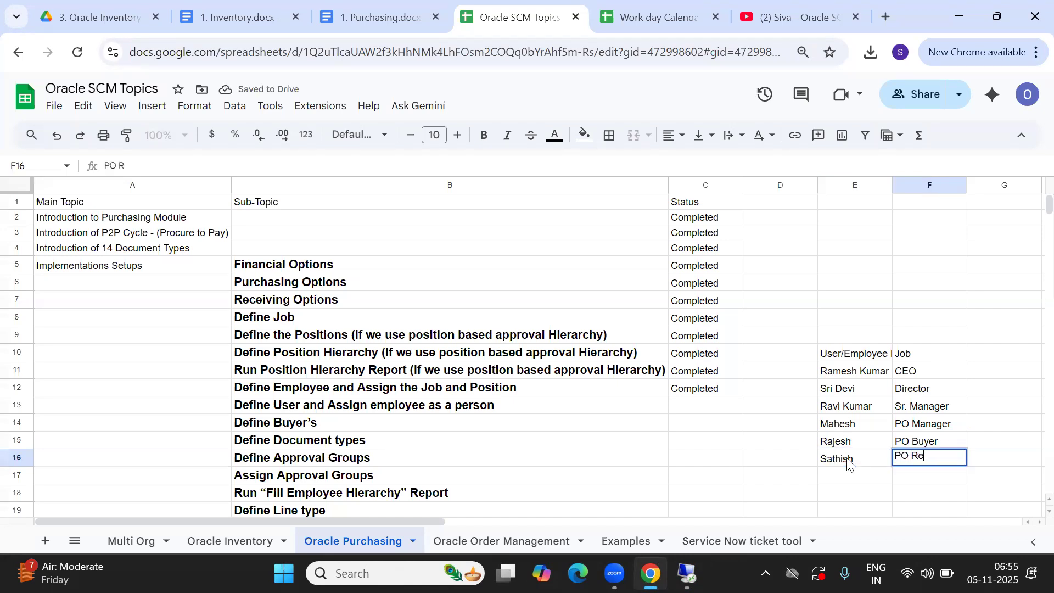
{"action": "type", "text": "questor"}
{"action": "key", "text": "Tab"}
Move around the sheet to review the completed employee table
{"action": "key", "text": "Up"}
{"action": "key", "text": "Up"}
{"action": "key", "text": "Up"}
{"action": "key", "text": "Up"}
{"action": "key", "text": "Up"}
{"action": "key", "text": "Up"}
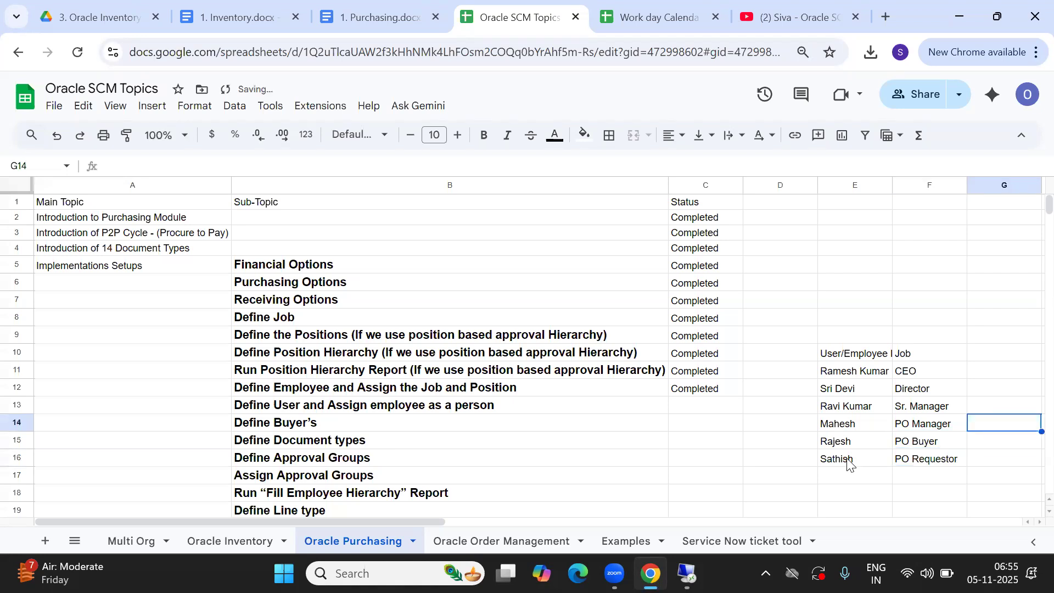
{"action": "key", "text": "Down"}
{"action": "key", "text": "Up"}
{"action": "key", "text": "Up"}
{"action": "key", "text": "Up"}
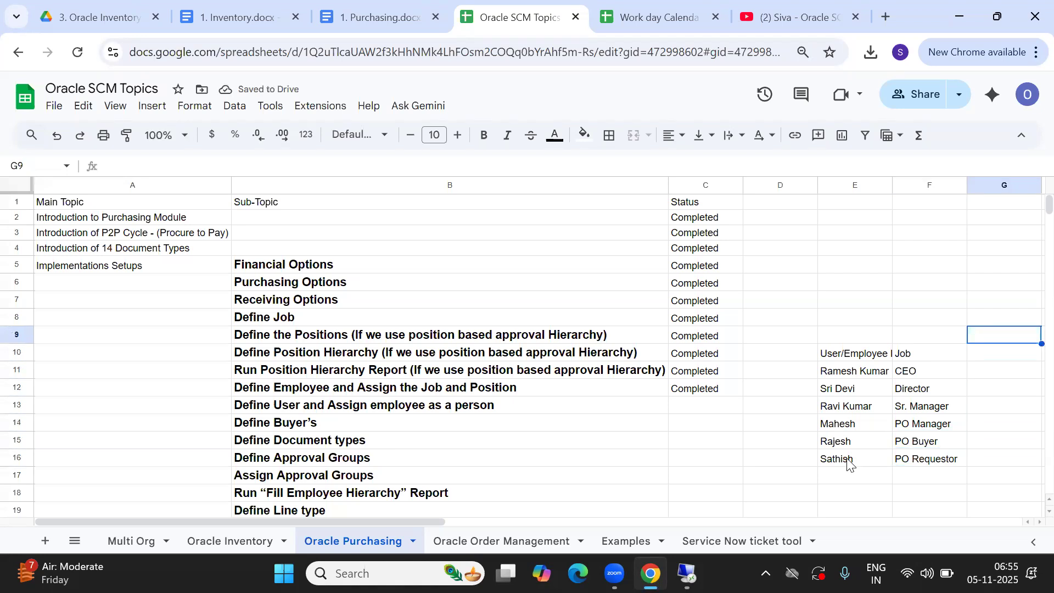
{"action": "key", "text": "Left"}
{"action": "key", "text": "Left"}
{"action": "key", "text": "Left"}
{"action": "key", "text": "Down"}
{"action": "key", "text": "Right"}
{"action": "key", "text": "Right"}
{"action": "key", "text": "Right"}
{"action": "key", "text": "Right"}
{"action": "key", "text": "Right"}
{"action": "key", "text": "Right"}
{"action": "key", "text": "Right"}
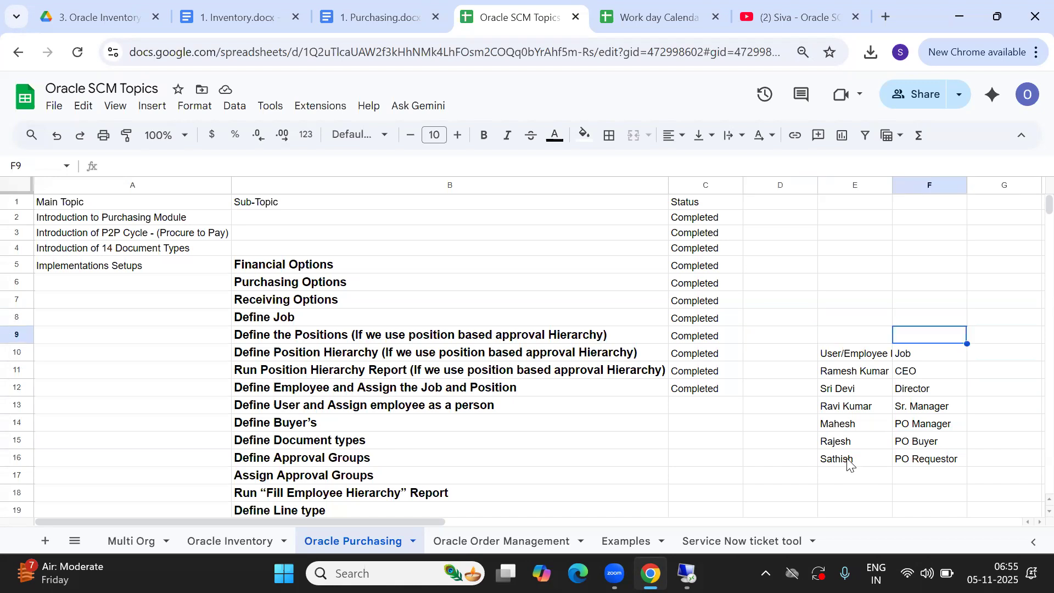
{"action": "key", "text": "Down"}
{"action": "key", "text": "Left"}
{"action": "key", "text": "Left"}
{"action": "key", "text": "Left"}
{"action": "key", "text": "Left"}
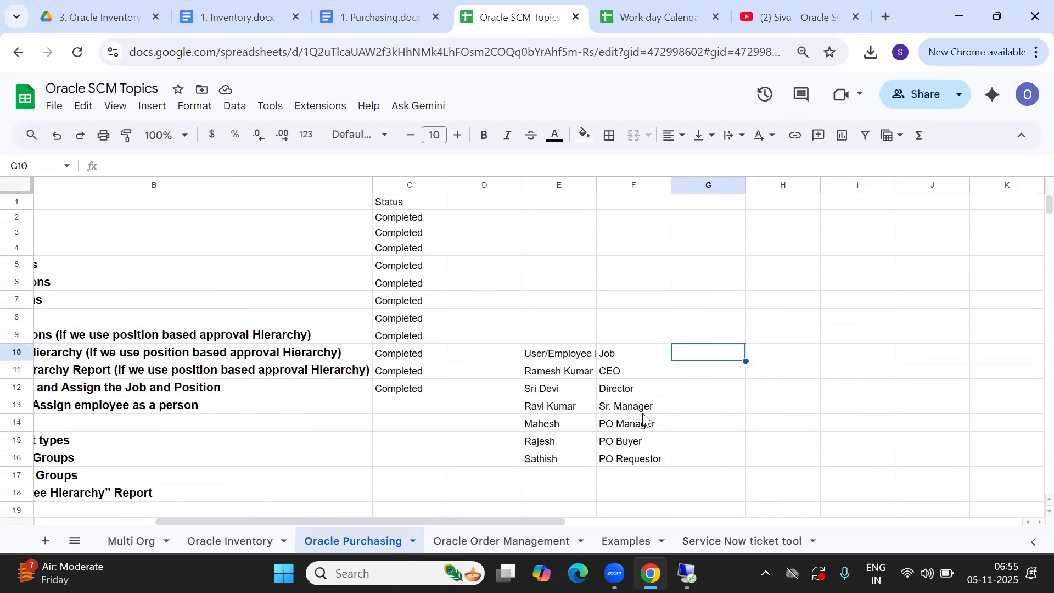
Apply all borders to the table range E10:H16
{"action": "left_click", "coordinate": [547, 360]}
{"action": "mouse_move", "coordinate": [808, 449]}
{"action": "left_mouse_down"}
{"action": "mouse_move", "coordinate": [734, 468]}
{"action": "mouse_move", "coordinate": [814, 464]}
{"action": "left_mouse_up"}
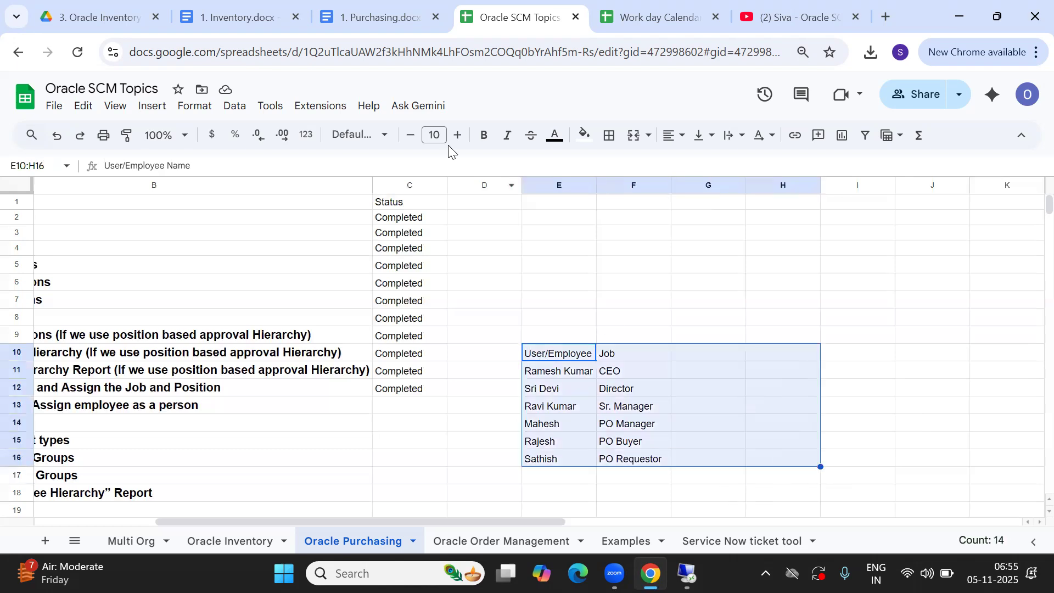
{"action": "left_click", "coordinate": [608, 137]}
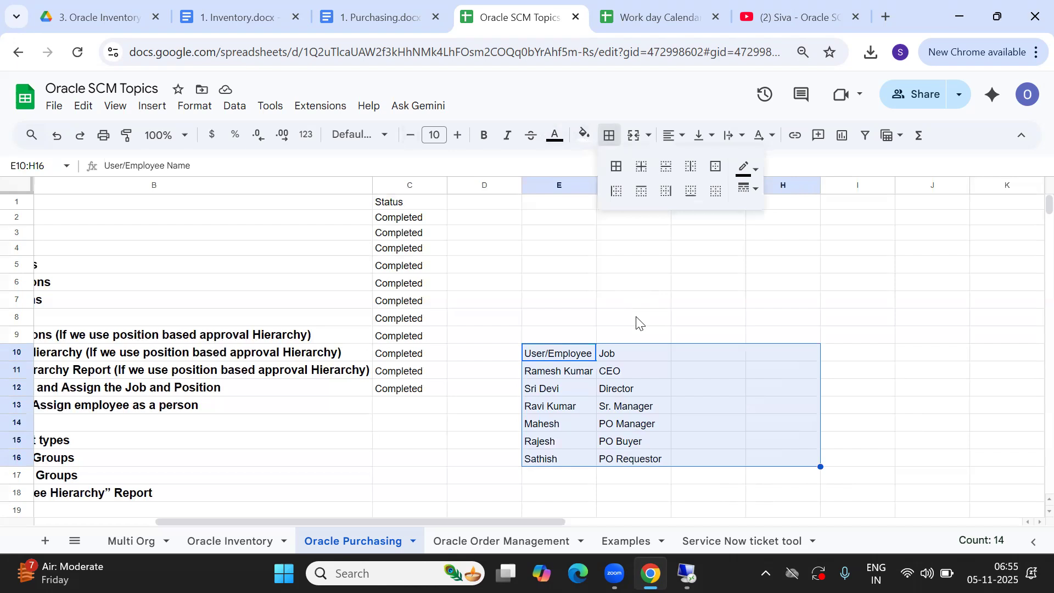
{"action": "left_click", "coordinate": [616, 167]}
Fill the header row E10:H10 with cyan
{"action": "left_click_drag", "start_coordinate": [565, 353], "coordinate": [789, 365]}
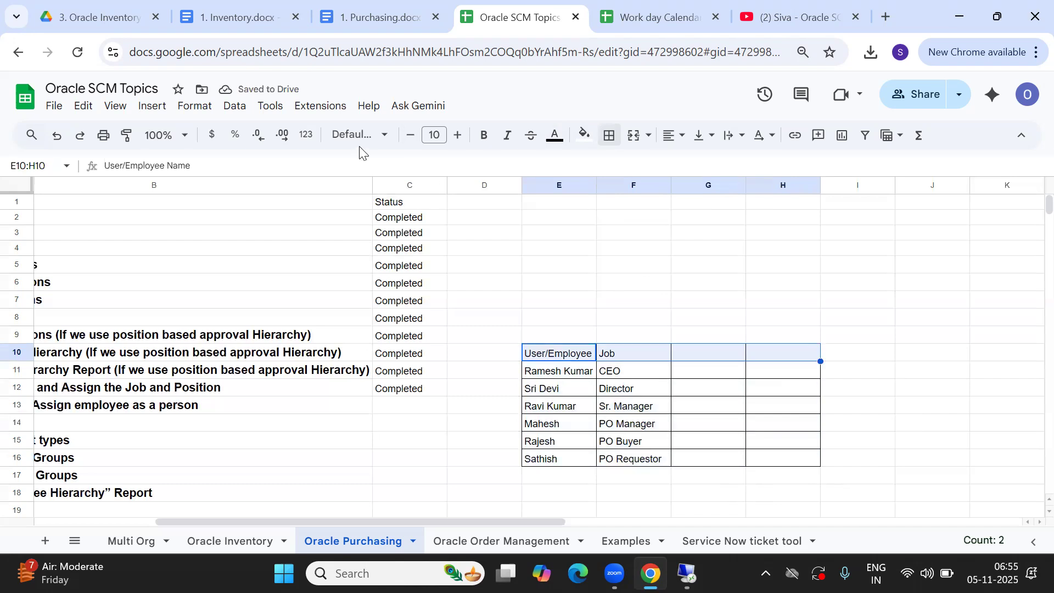
{"action": "left_click", "coordinate": [585, 136]}
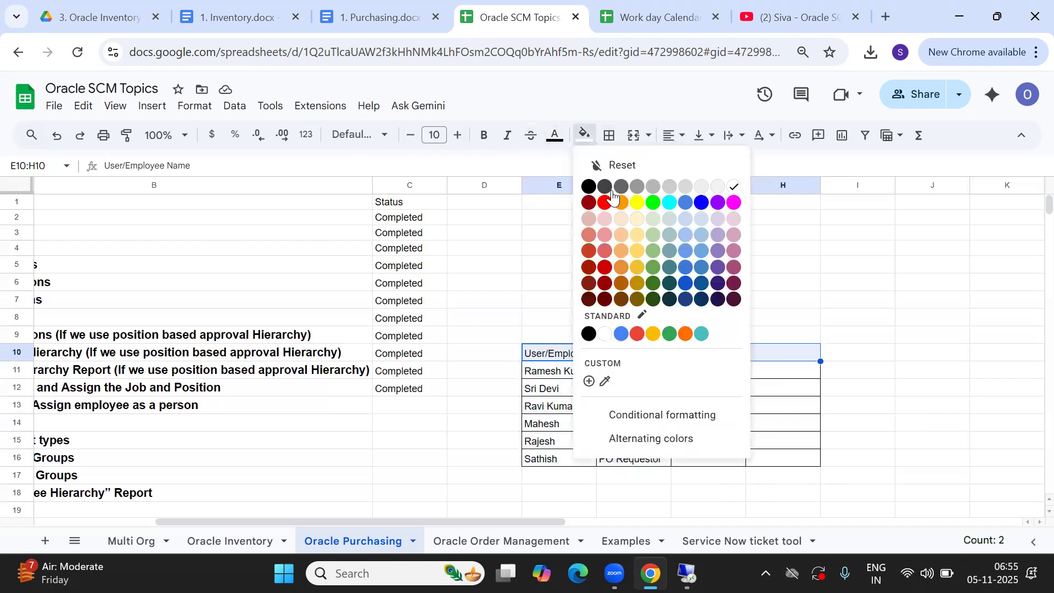
{"action": "left_click", "coordinate": [668, 207]}
{"action": "left_click", "coordinate": [558, 289]}
{"action": "left_click", "coordinate": [468, 378]}
{"action": "key", "text": "Left"}
{"action": "key", "text": "Left"}
{"action": "key", "text": "Left"}
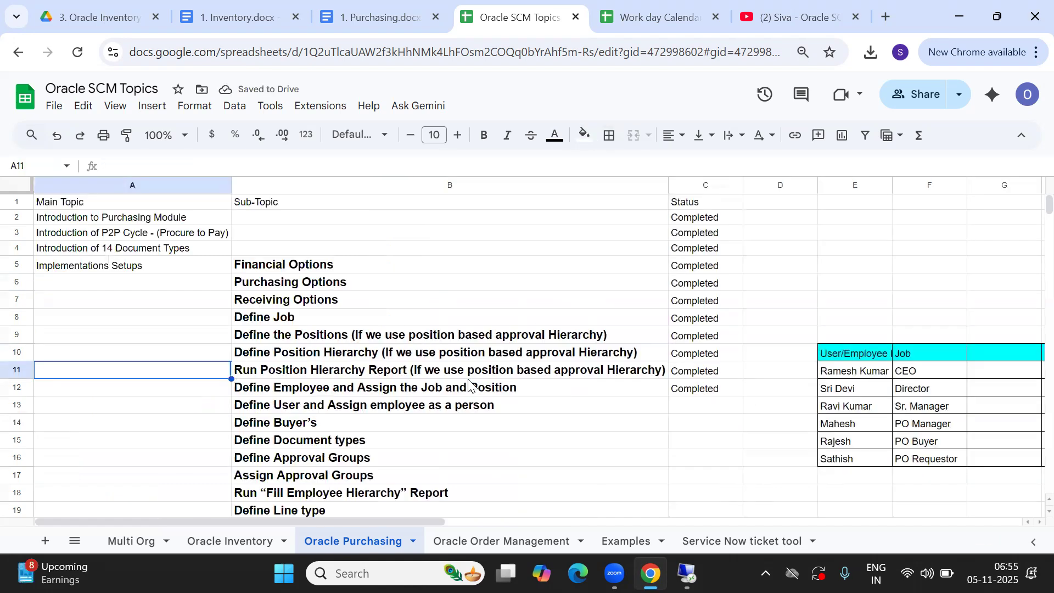
Dismiss Find People and close the People forms in Oracle
{"action": "left_click", "coordinate": [686, 573]}
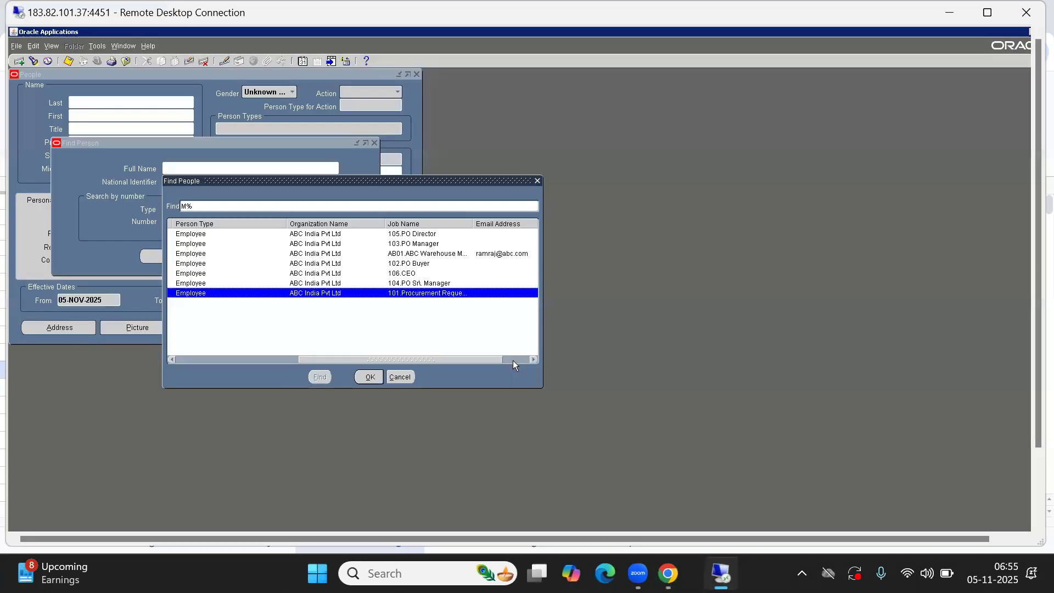
{"action": "left_click", "coordinate": [399, 377]}
{"action": "key", "text": "F4"}
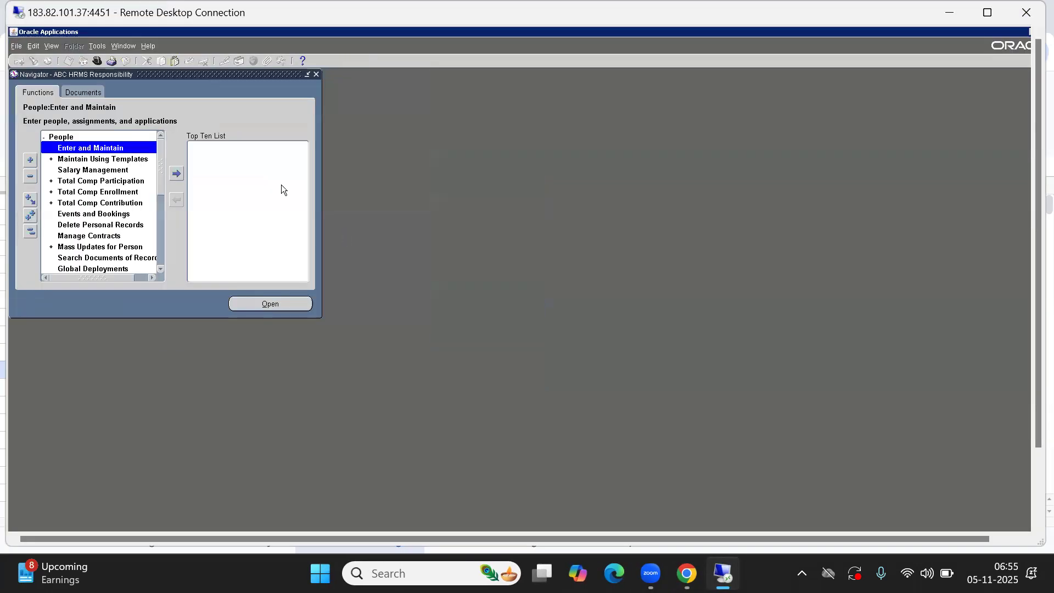
{"action": "left_click", "coordinate": [30, 233]}
Switch to System Administrator and open the Security > User > Define form
{"action": "type", "text": "s"}
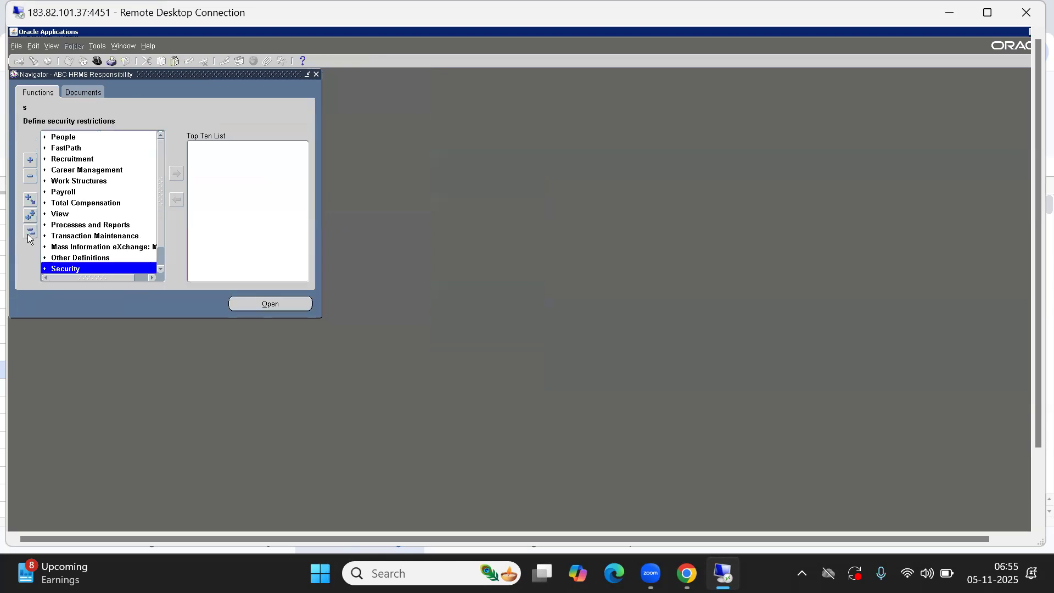
{"action": "key", "text": "alt+f"}
{"action": "key", "text": "w"}
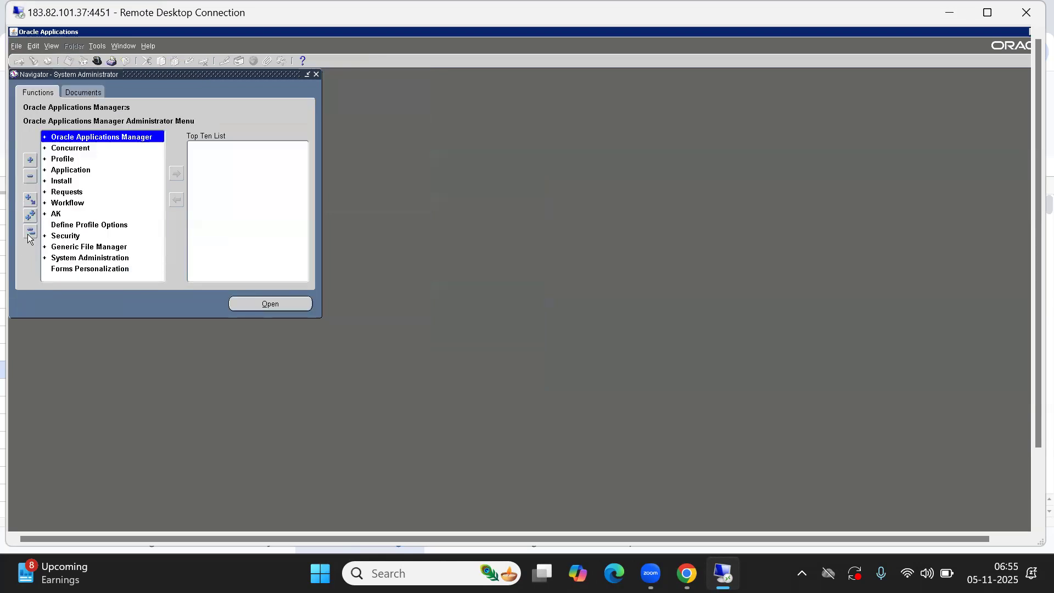
{"action": "key", "text": "d"}
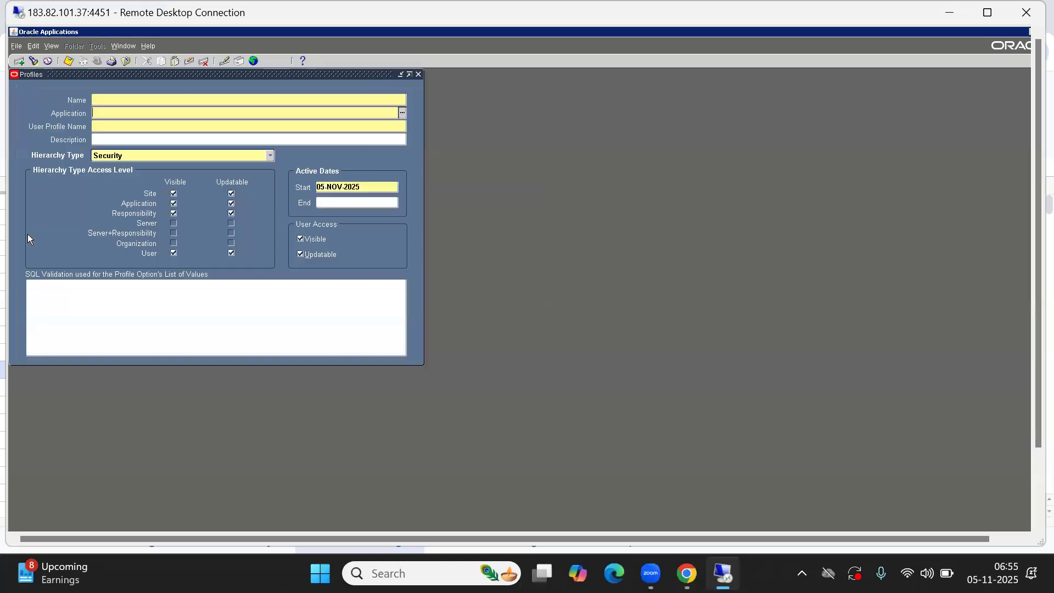
{"action": "key", "text": "alt+f"}
{"action": "key", "text": "c"}
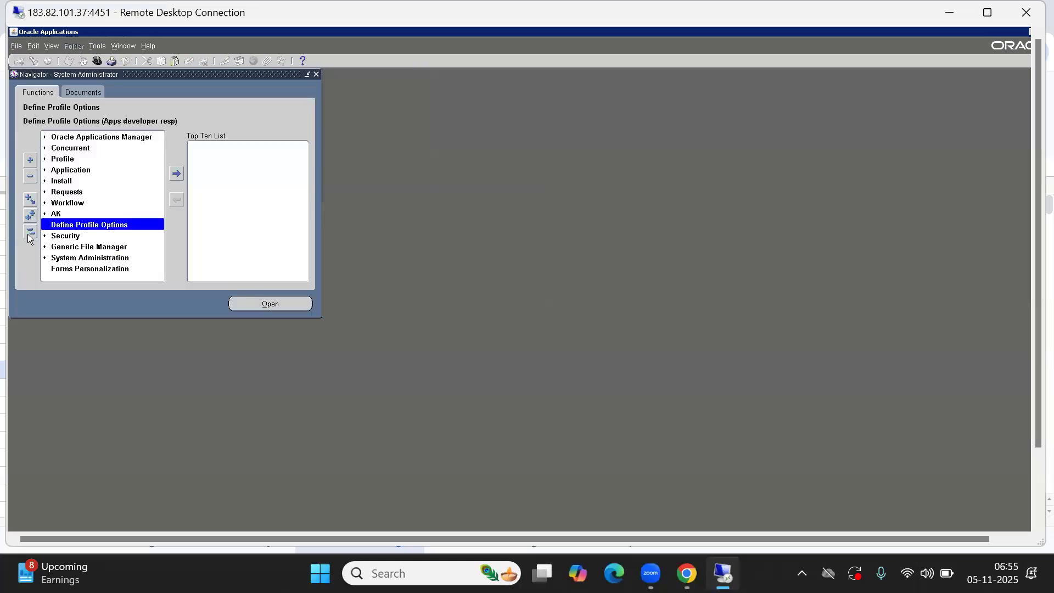
{"action": "key", "text": "s"}
{"action": "key", "text": "u"}
{"action": "key", "text": "d"}
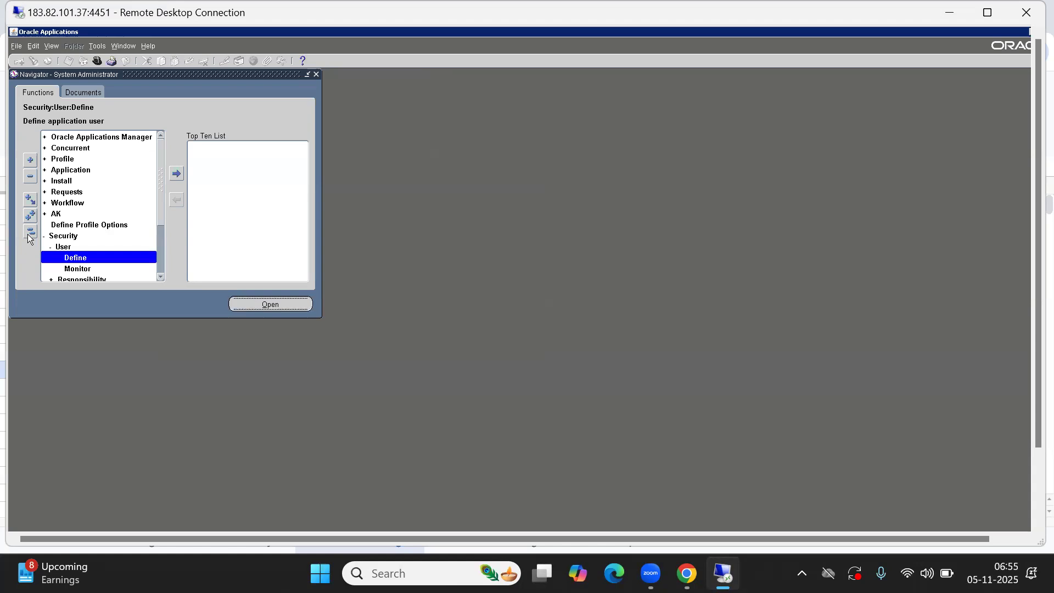
{"action": "key", "text": "Return"}
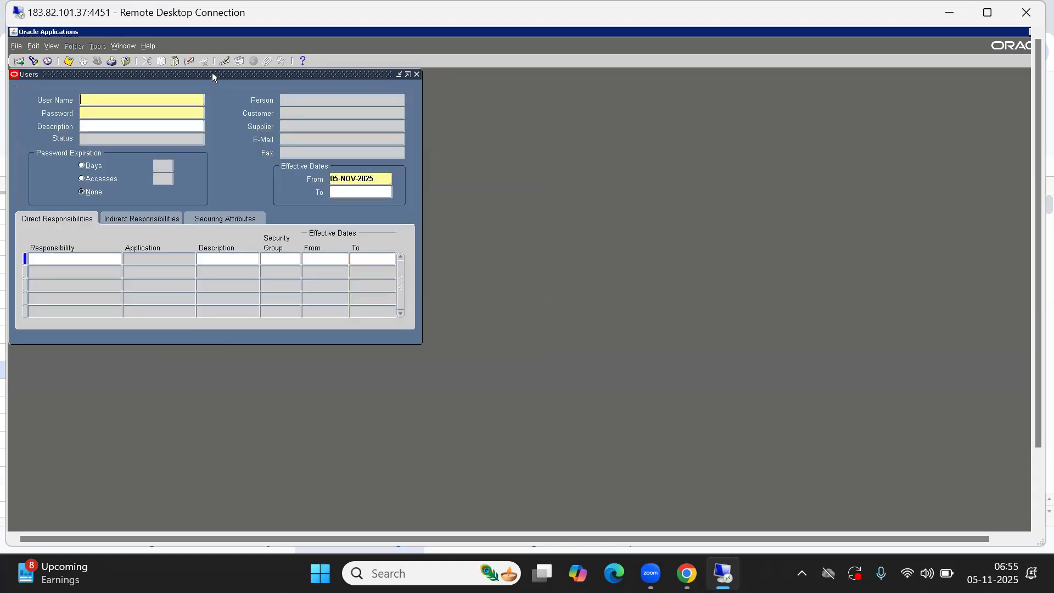
Move the Users form aside, check the user list in the sheet, and enter the new user name
{"action": "left_click_drag", "start_coordinate": [212, 72], "coordinate": [386, 104]}
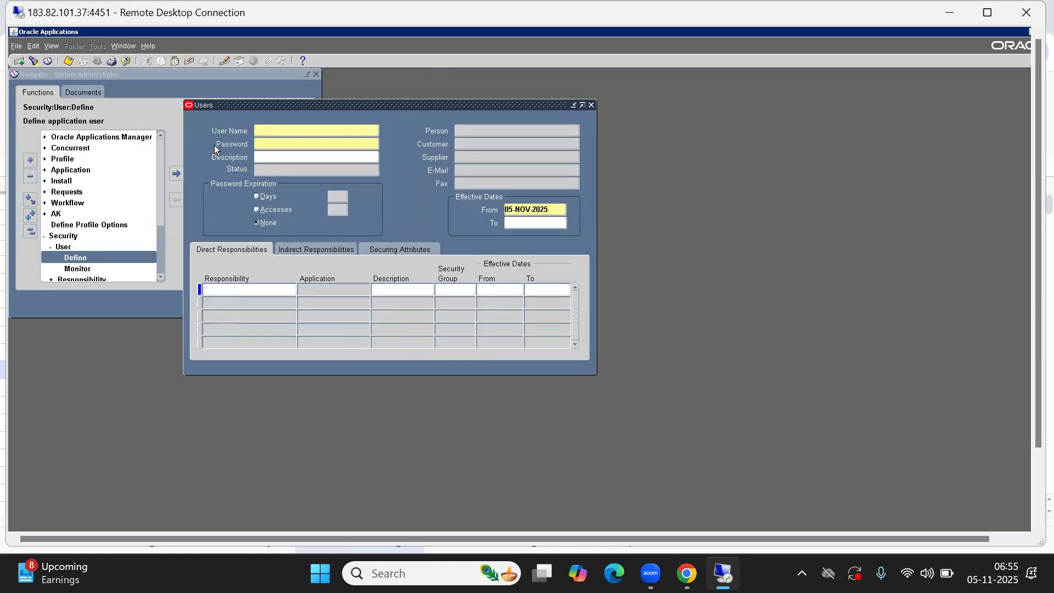
{"action": "key", "text": "alt+Tab"}
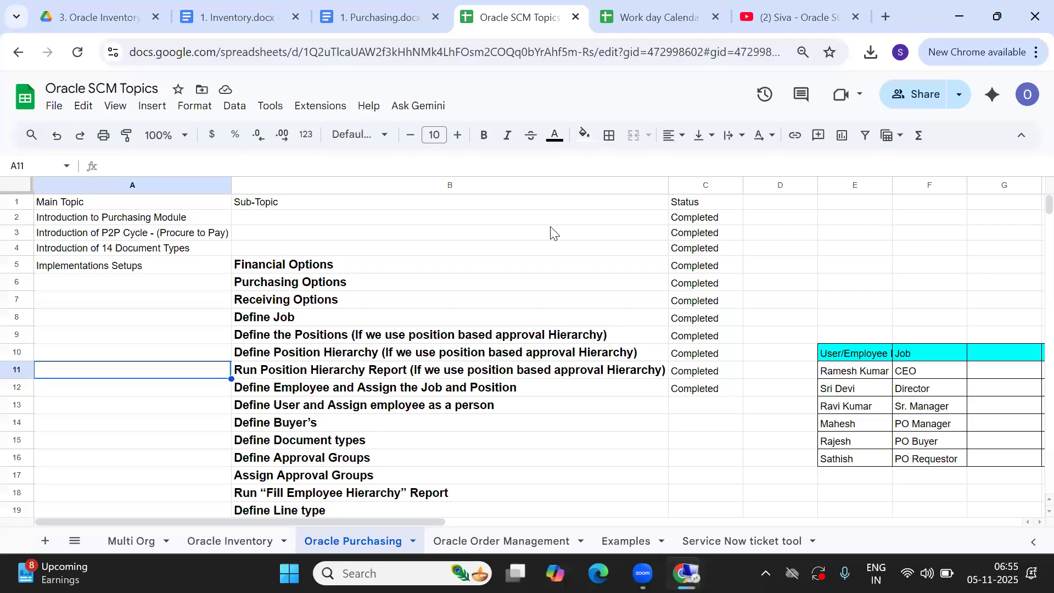
{"action": "key", "text": "alt+Tab"}
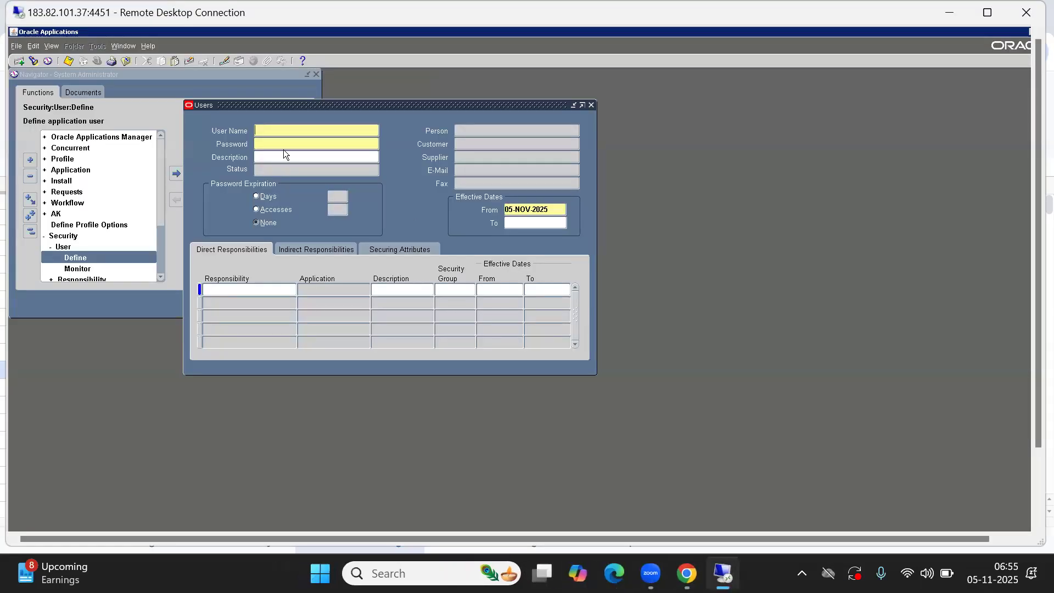
{"action": "type", "text": "ABC_RAMESH"}
Type an e-mail address in the E-Mail field, then erase it so it stays blank
{"action": "left_click", "coordinate": [463, 171]}
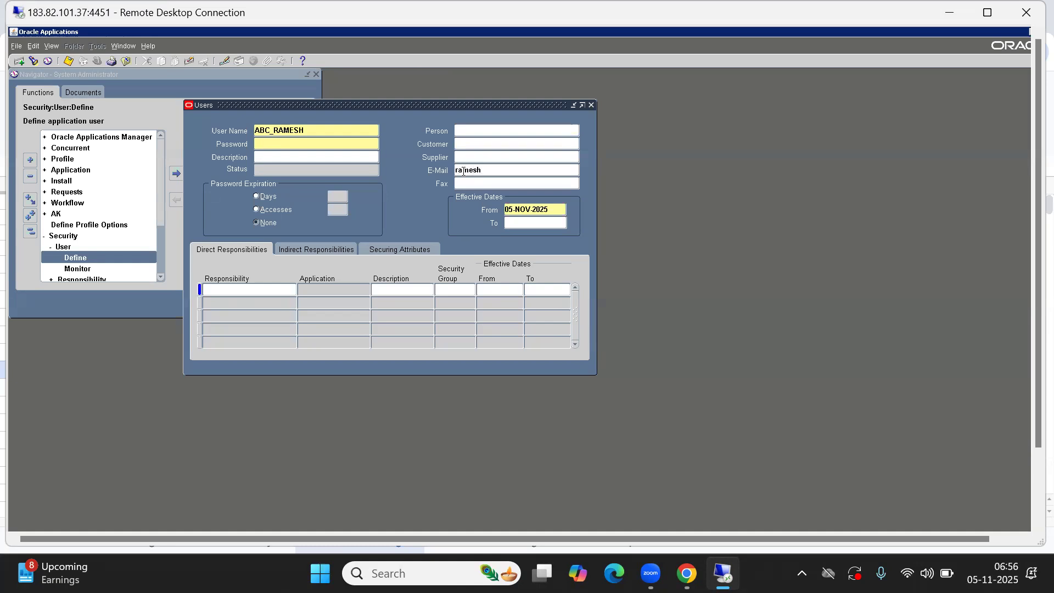
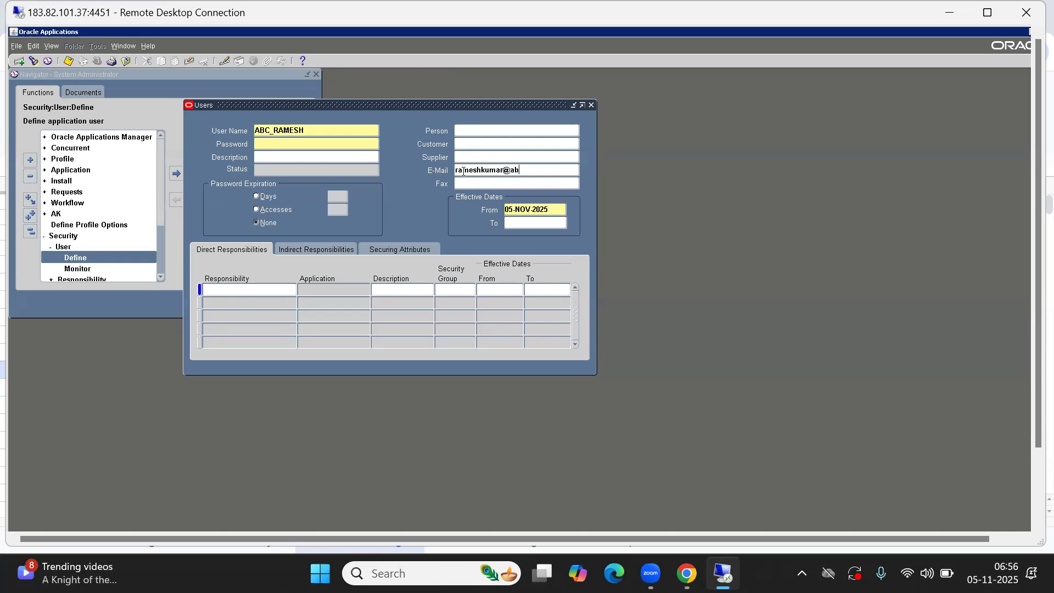
{"action": "key", "text": "Right"}
{"action": "key", "text": "Right"}
{"action": "key", "text": "Right"}
{"action": "key", "text": "Right"}
{"action": "key", "text": "Right"}
{"action": "key", "text": "Delete"}
{"action": "key", "text": "BackSpace"}
{"action": "key", "text": "BackSpace"}
{"action": "key", "text": "BackSpace"}
{"action": "key", "text": "BackSpace"}
{"action": "key", "text": "BackSpace"}
{"action": "key", "text": "BackSpace"}
{"action": "key", "text": "BackSpace"}
{"action": "key", "text": "BackSpace"}
{"action": "key", "text": "BackSpace"}
{"action": "key", "text": "BackSpace"}
{"action": "key", "text": "BackSpace"}
{"action": "key", "text": "BackSpace"}
{"action": "key", "text": "BackSpace"}
{"action": "key", "text": "BackSpace"}
{"action": "key", "text": "BackSpace"}
{"action": "key", "text": "BackSpace"}
{"action": "key", "text": "BackSpace"}
{"action": "key", "text": "BackSpace"}
Enter the account password for the new user
{"action": "double_click", "coordinate": [313, 130]}
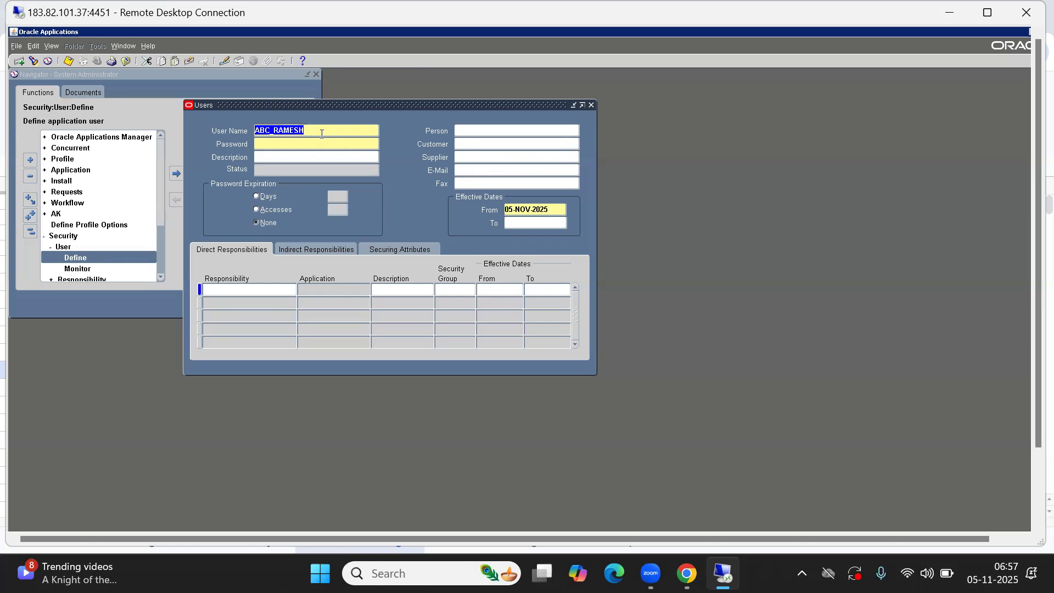
{"action": "left_click", "coordinate": [282, 141]}
{"action": "type", "text": "*********"}
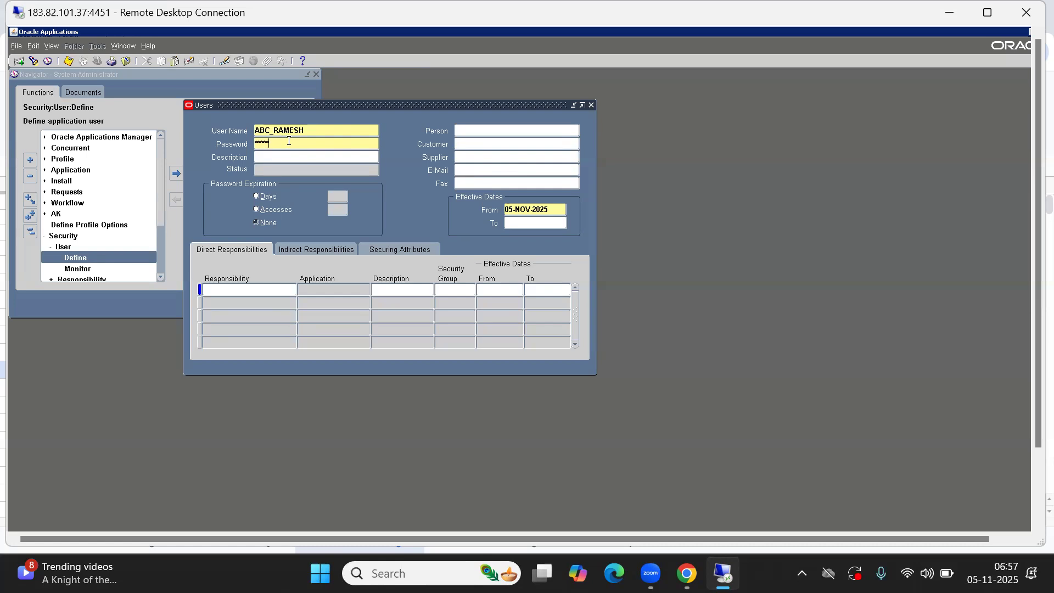
{"action": "key", "text": "Tab"}
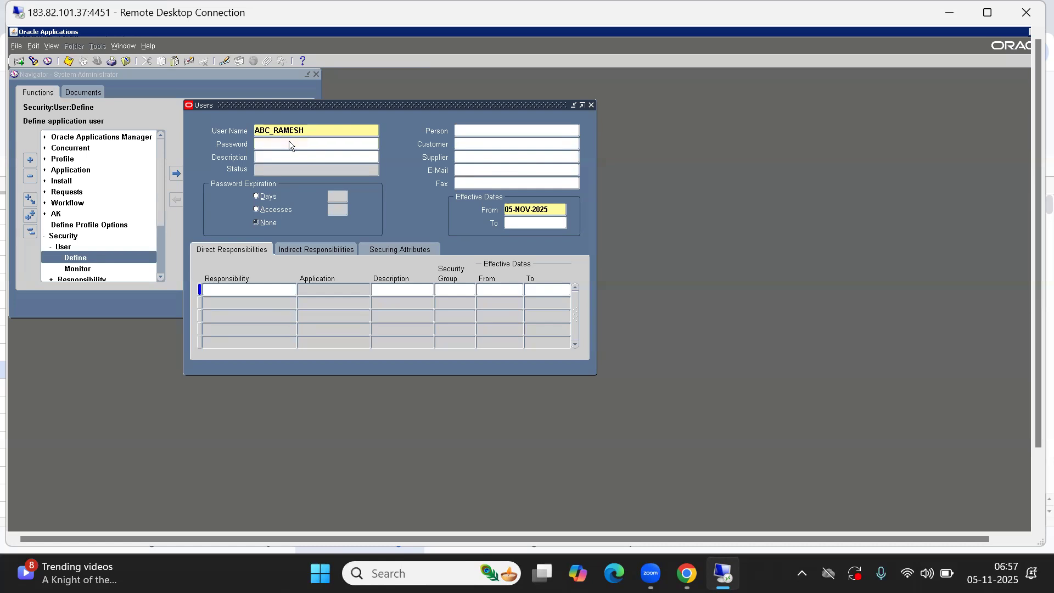
Link the user to the ABC India Pvt Ltd employee found by a % wildcard name search in Person
{"action": "left_click", "coordinate": [472, 131]}
{"action": "key", "text": "ctrl+l"}
{"action": "type", "text": "%"}
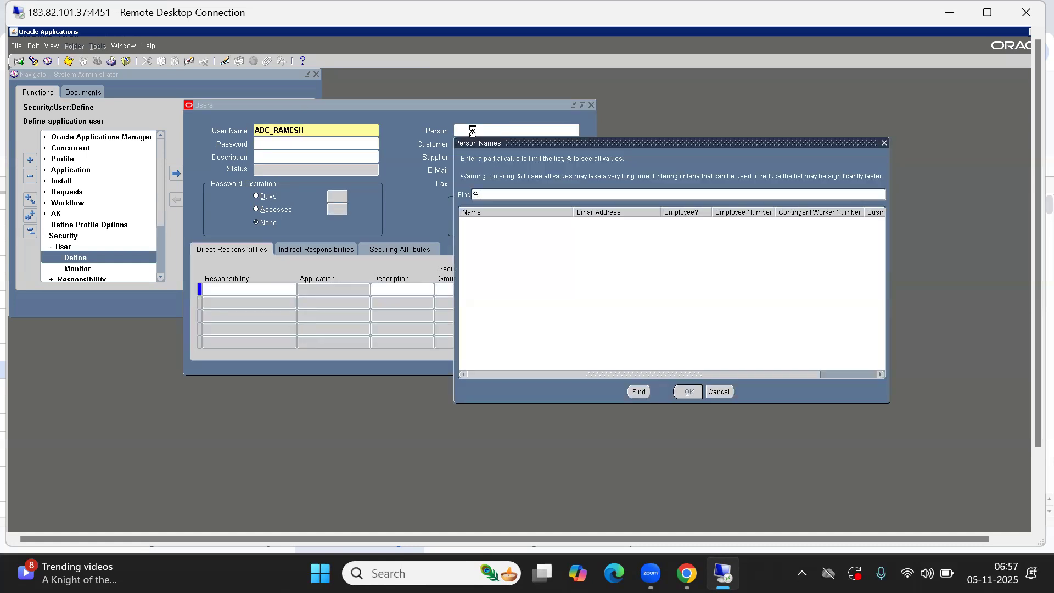
{"action": "left_click", "coordinate": [499, 167]}
{"action": "type", "text": "ra"}
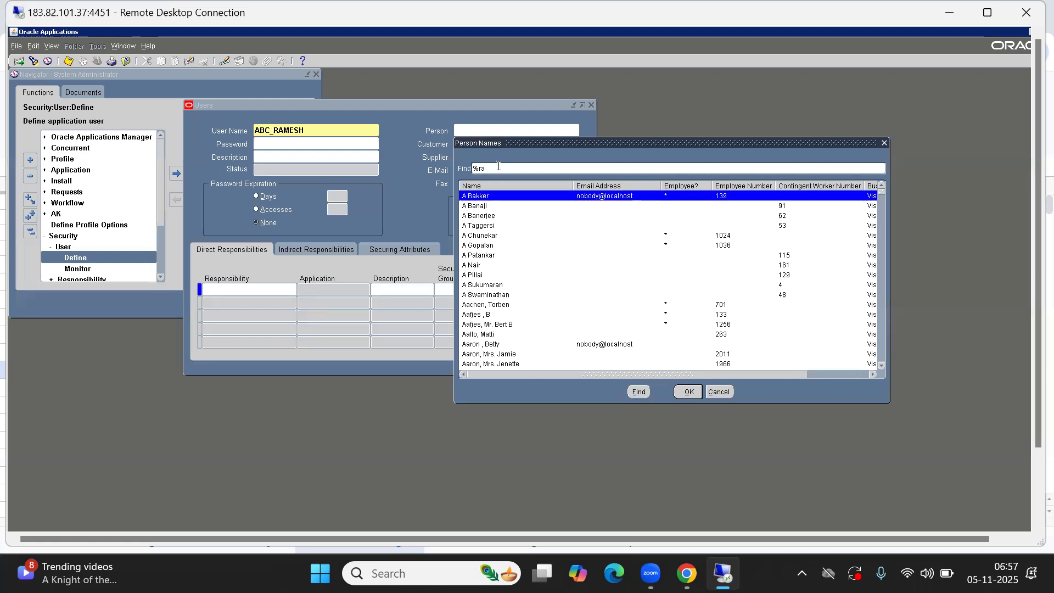
{"action": "type", "text": "mesh"}
{"action": "key", "text": "Return"}
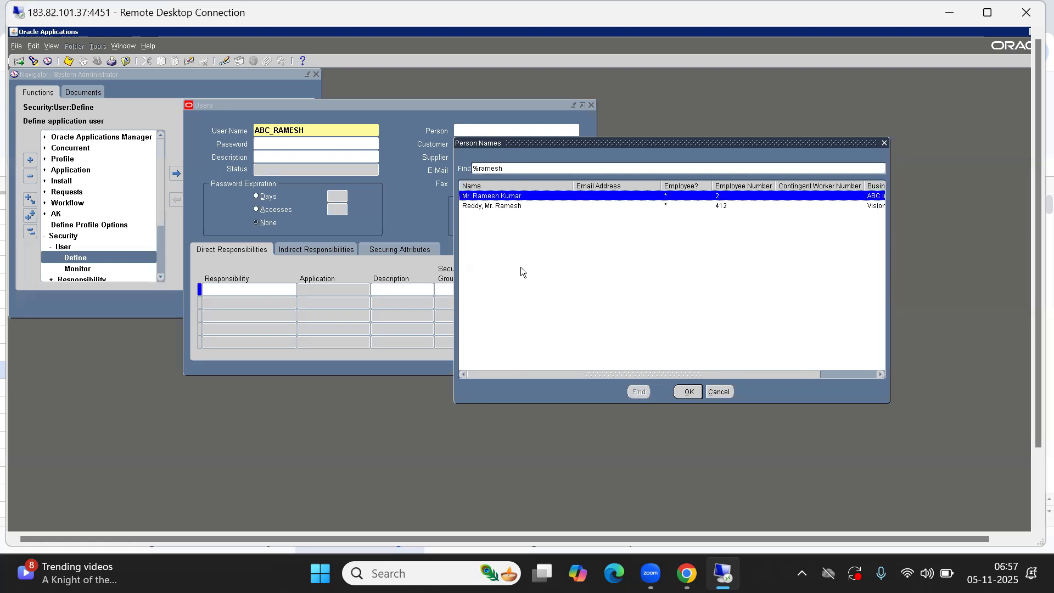
{"action": "left_click_drag", "start_coordinate": [589, 374], "coordinate": [674, 375]}
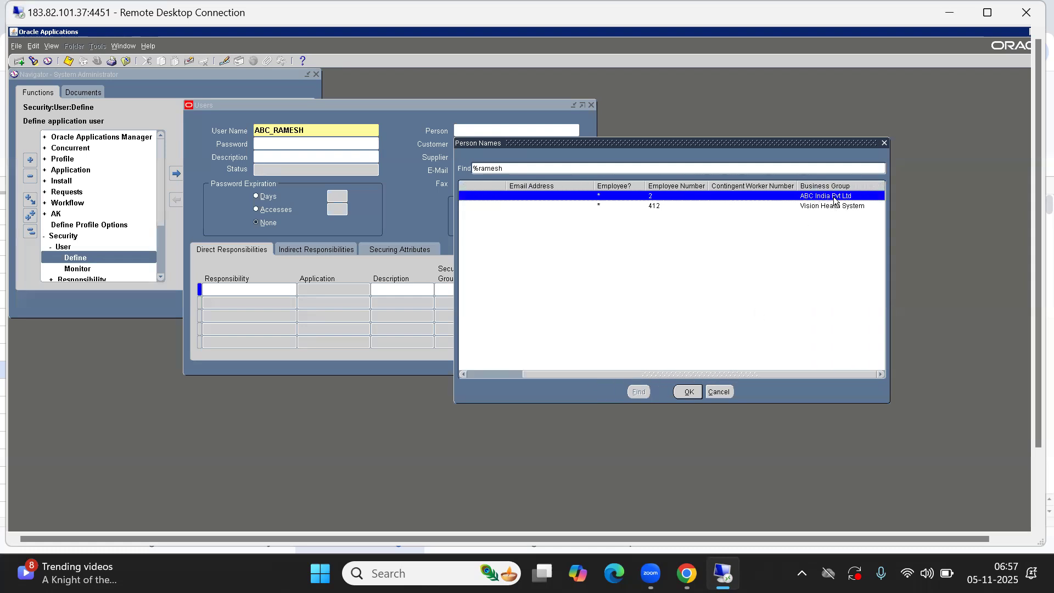
{"action": "left_click", "coordinate": [688, 391]}
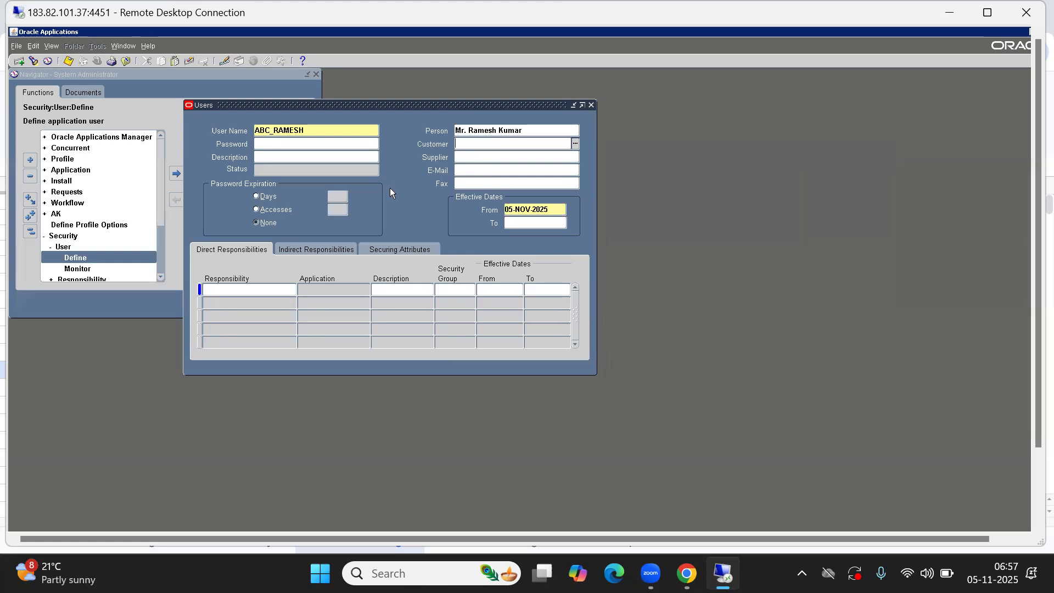
Add the ABC SI Purchasing responsibility under Direct Responsibilities and save the user record
{"action": "left_click", "coordinate": [536, 131]}
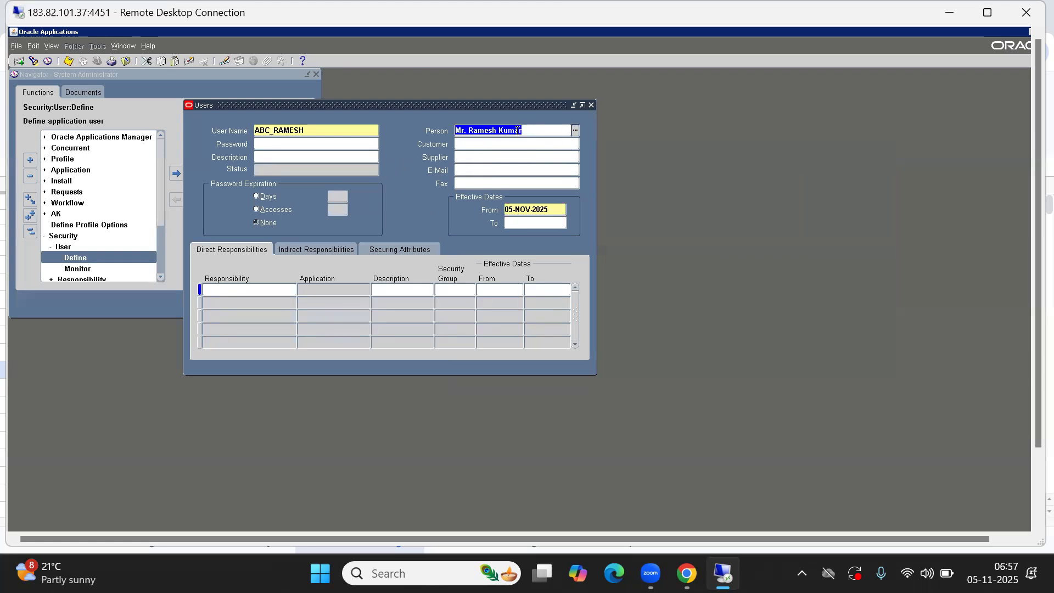
{"action": "left_click", "coordinate": [268, 145]}
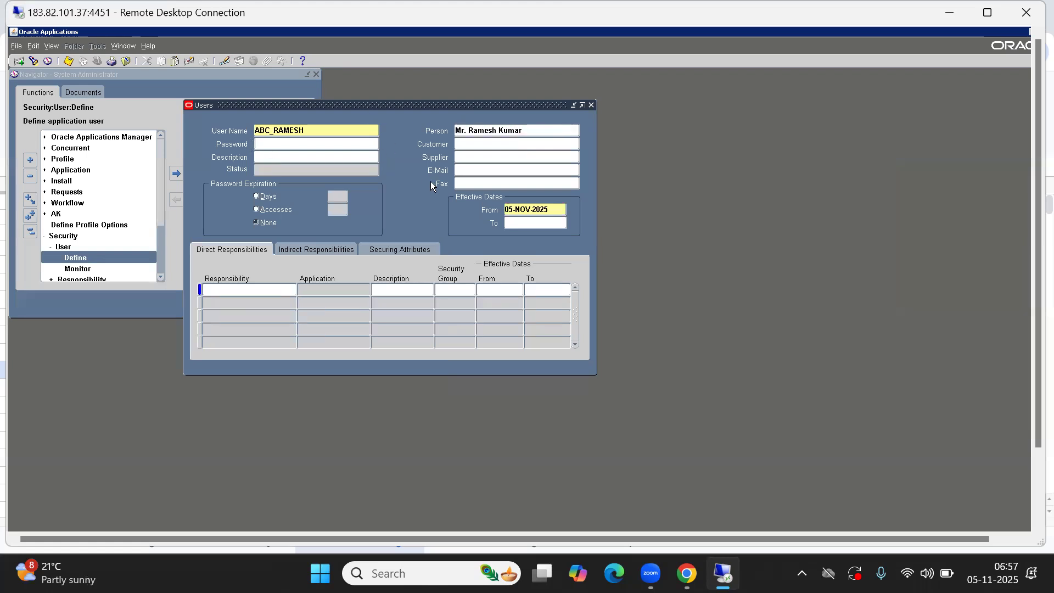
{"action": "left_click", "coordinate": [229, 289]}
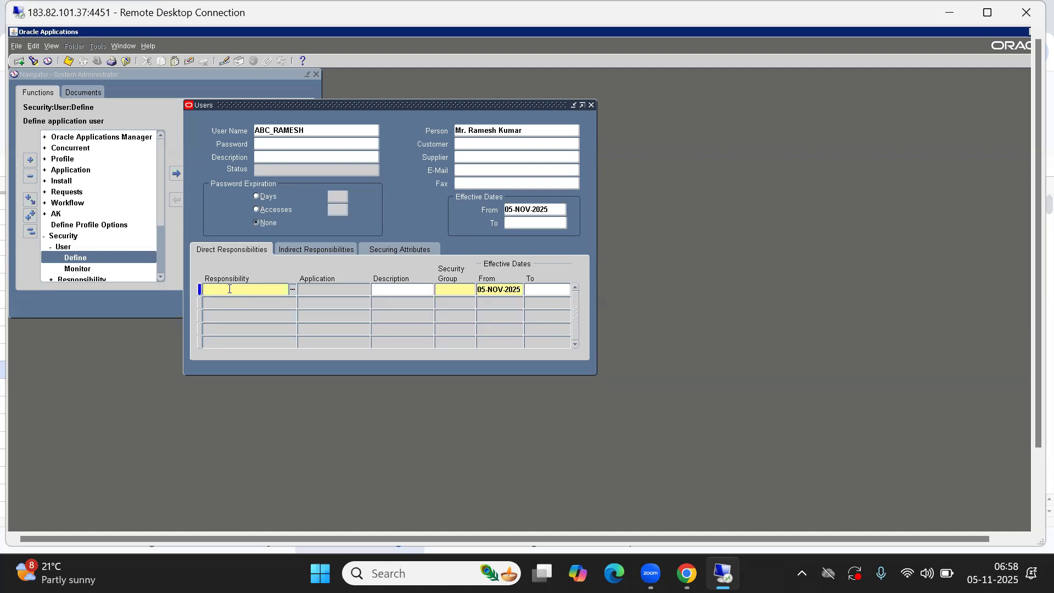
{"action": "type", "text": "abc si"}
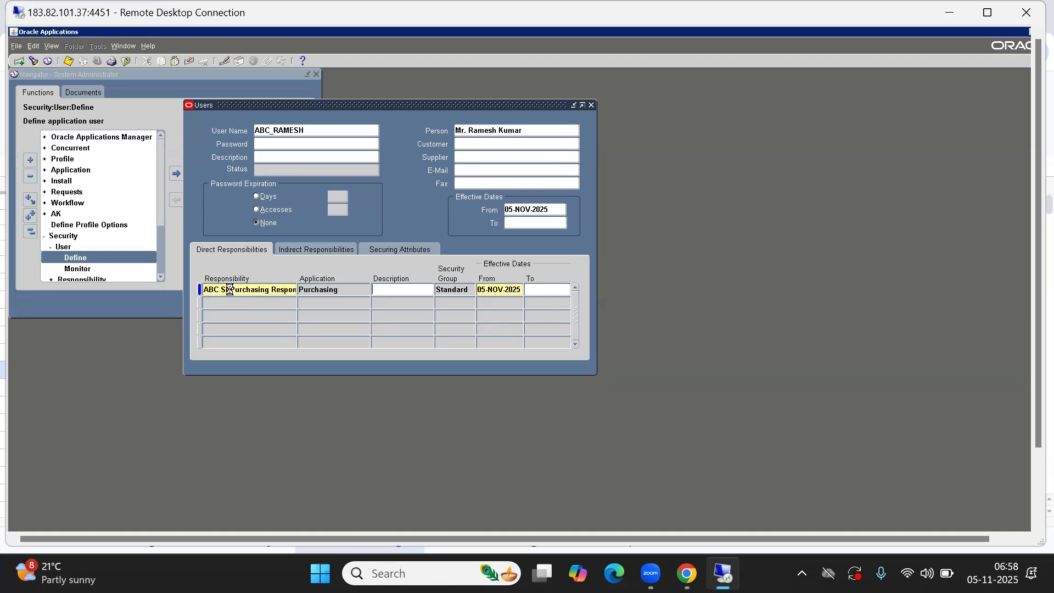
{"action": "key", "text": "ctrl+s"}
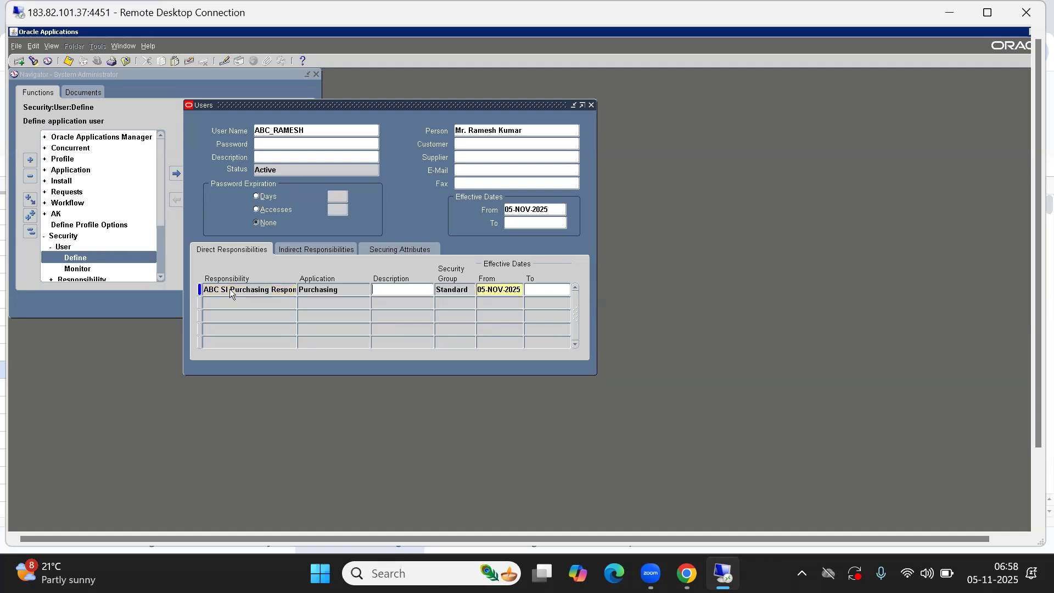
{"action": "double_click", "coordinate": [346, 294]}
{"action": "left_click", "coordinate": [592, 105]}
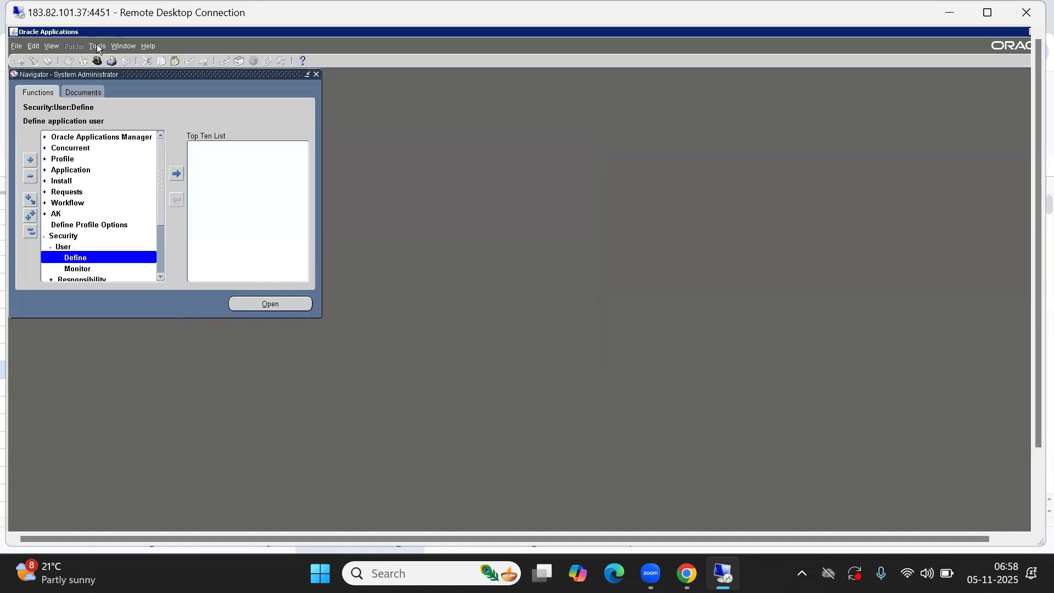
{"action": "left_click", "coordinate": [97, 61]}
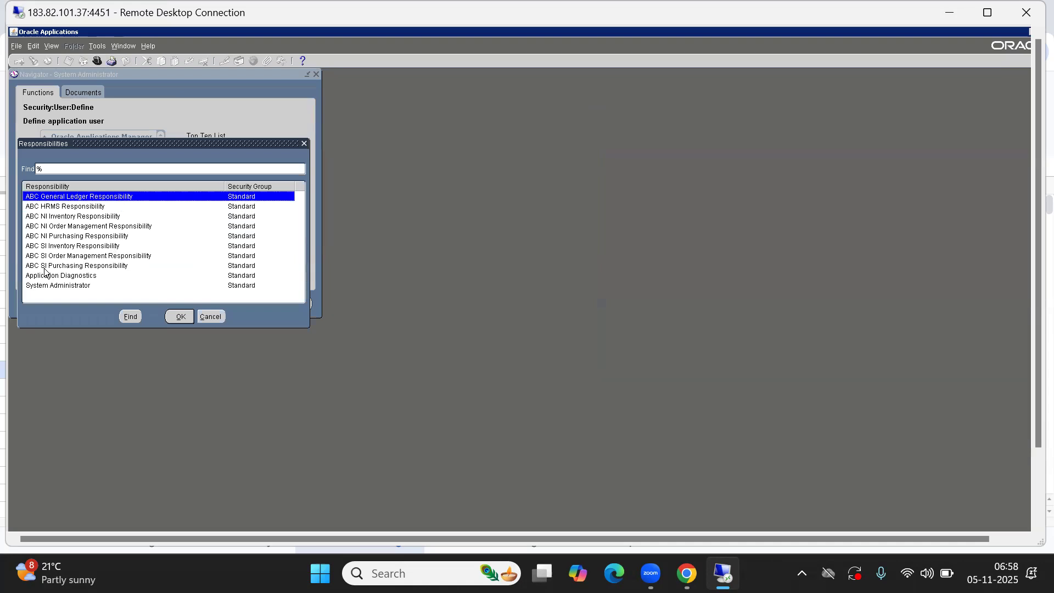
{"action": "double_click", "coordinate": [64, 265]}
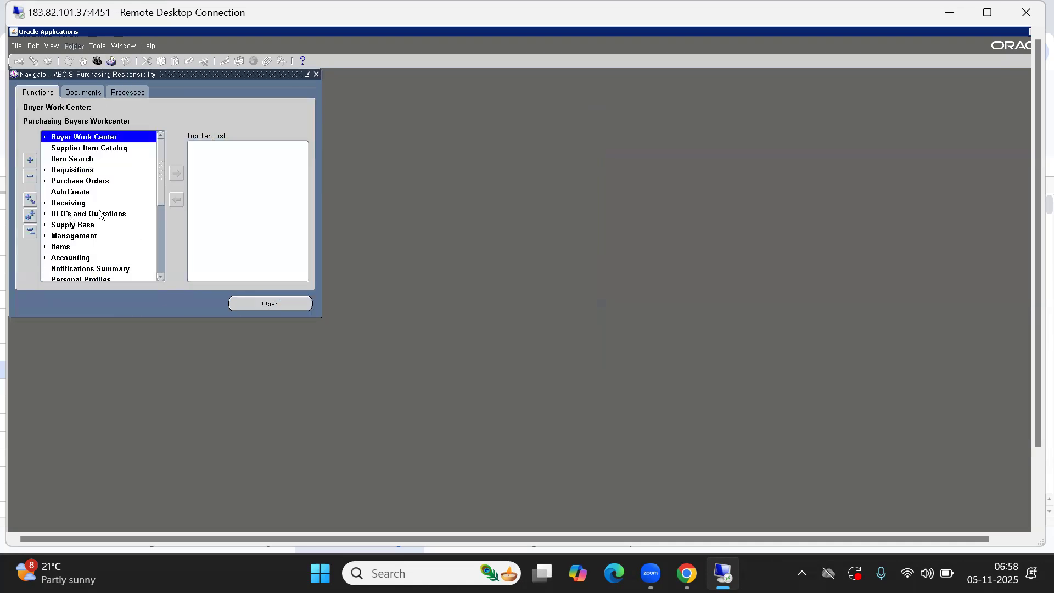
{"action": "left_click", "coordinate": [76, 185]}
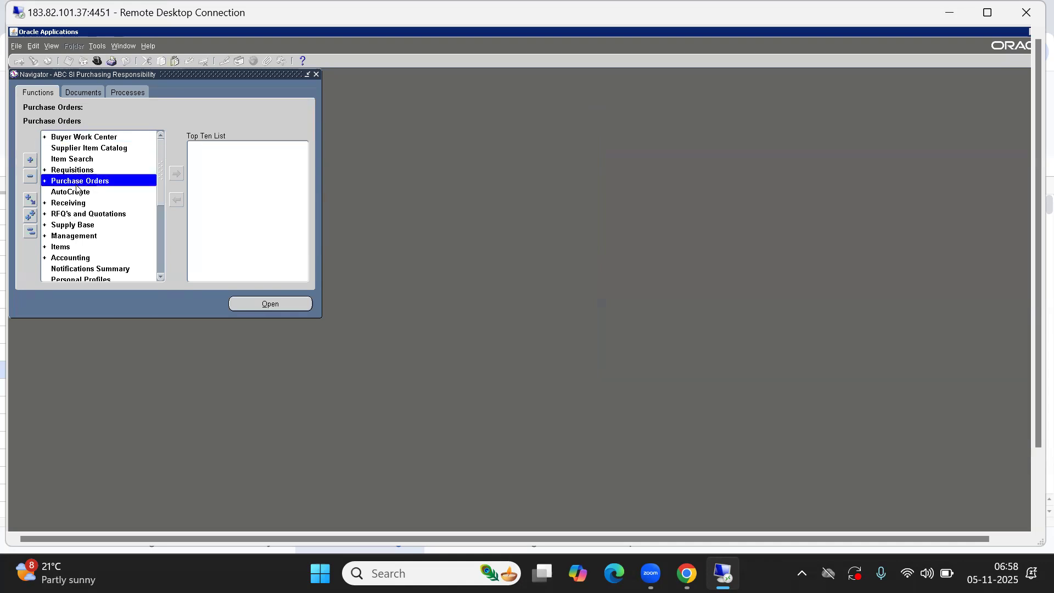
{"action": "double_click", "coordinate": [76, 186]}
{"action": "left_click", "coordinate": [133, 201]}
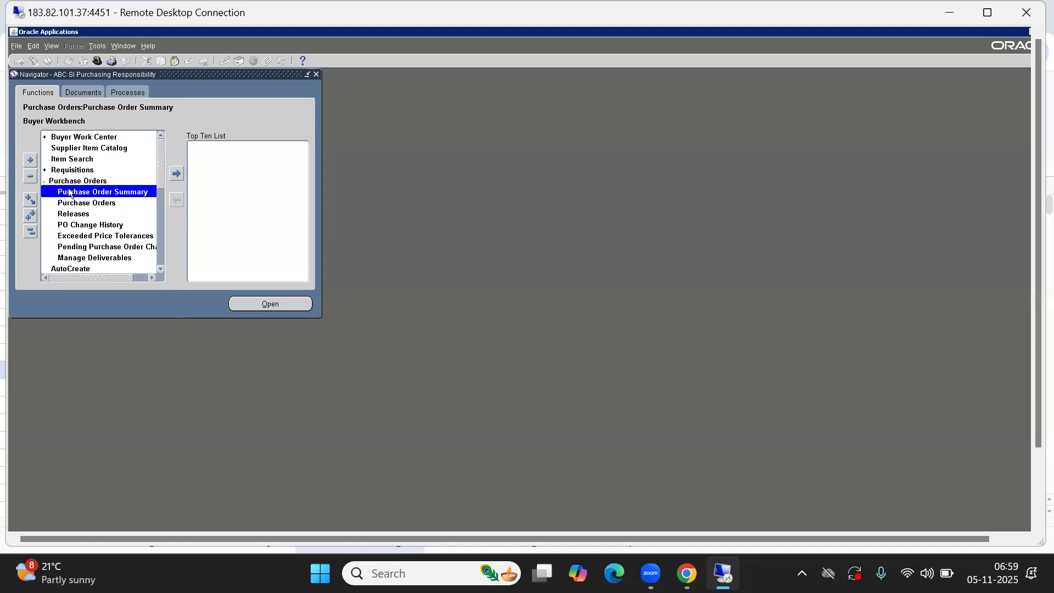
{"action": "left_click", "coordinate": [30, 231]}
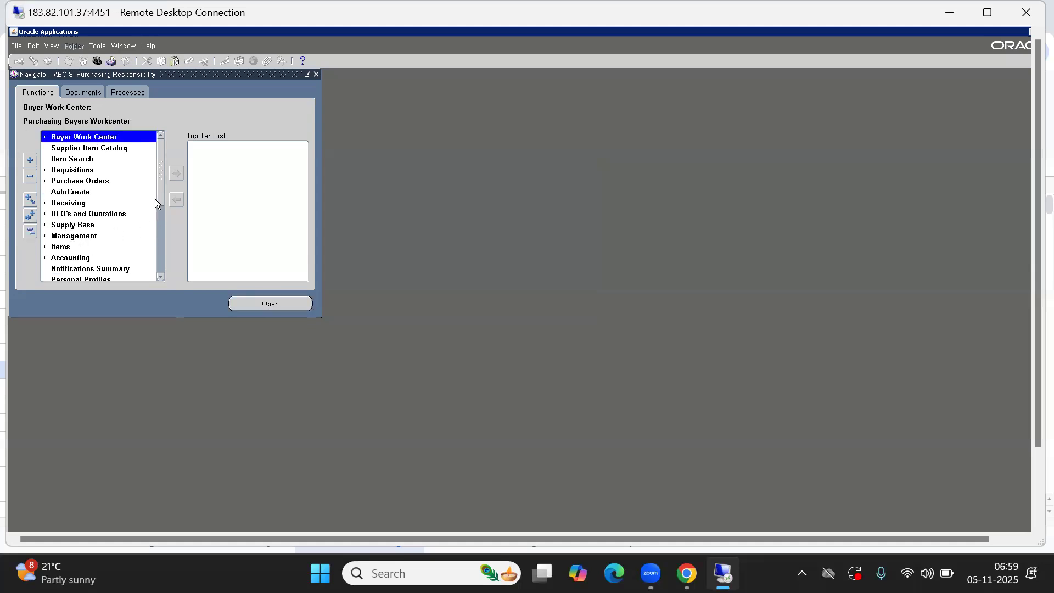
{"action": "left_click_drag", "start_coordinate": [161, 197], "coordinate": [161, 225]}
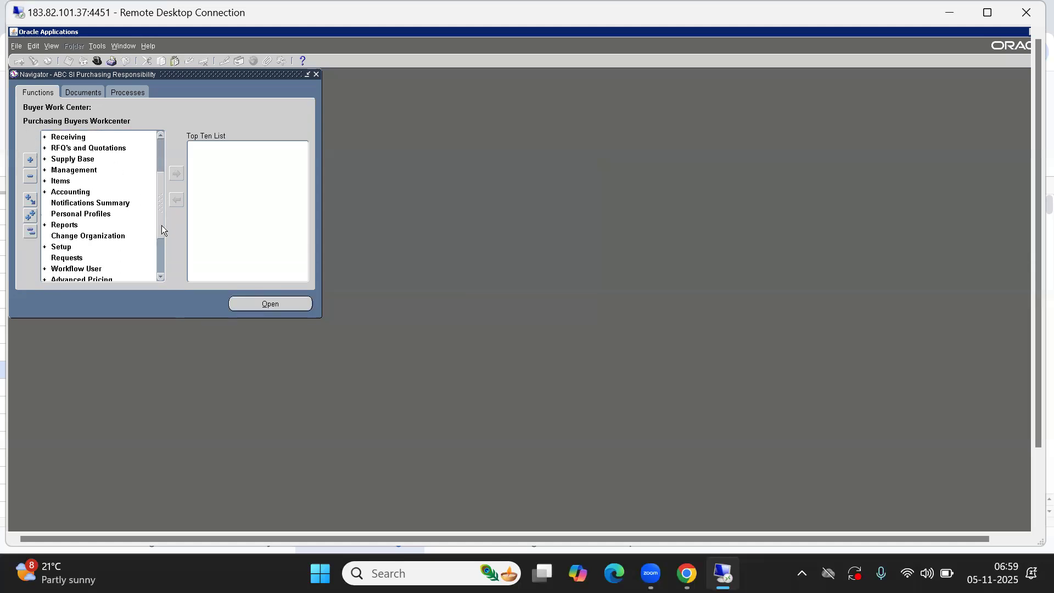
{"action": "left_click", "coordinate": [65, 250]}
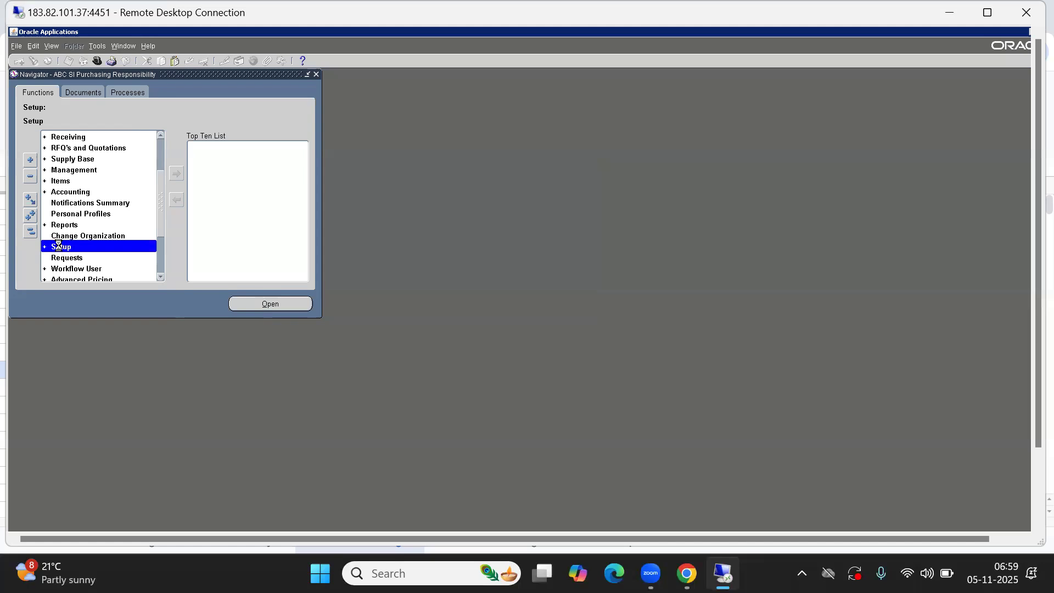
{"action": "double_click", "coordinate": [60, 248]}
{"action": "left_click", "coordinate": [162, 269]}
{"action": "left_click", "coordinate": [161, 269]}
{"action": "left_click", "coordinate": [161, 269]}
{"action": "left_click", "coordinate": [162, 269]}
{"action": "left_click", "coordinate": [161, 269]}
{"action": "left_click", "coordinate": [30, 232]}
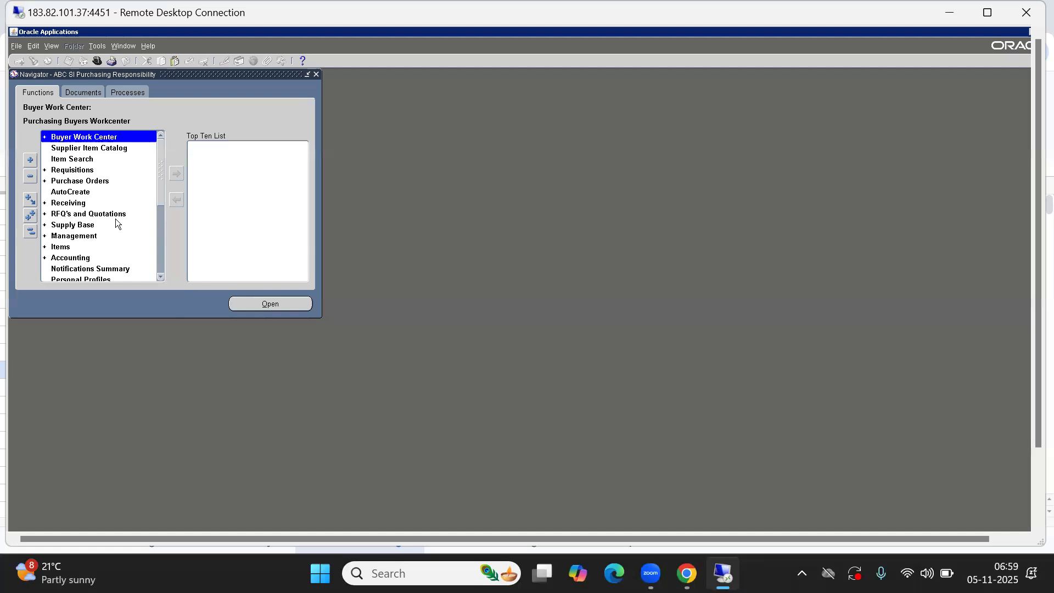
Switch to System Administrator, open Security > User > Define, and move the Users form aside
{"action": "key", "text": "alt"}
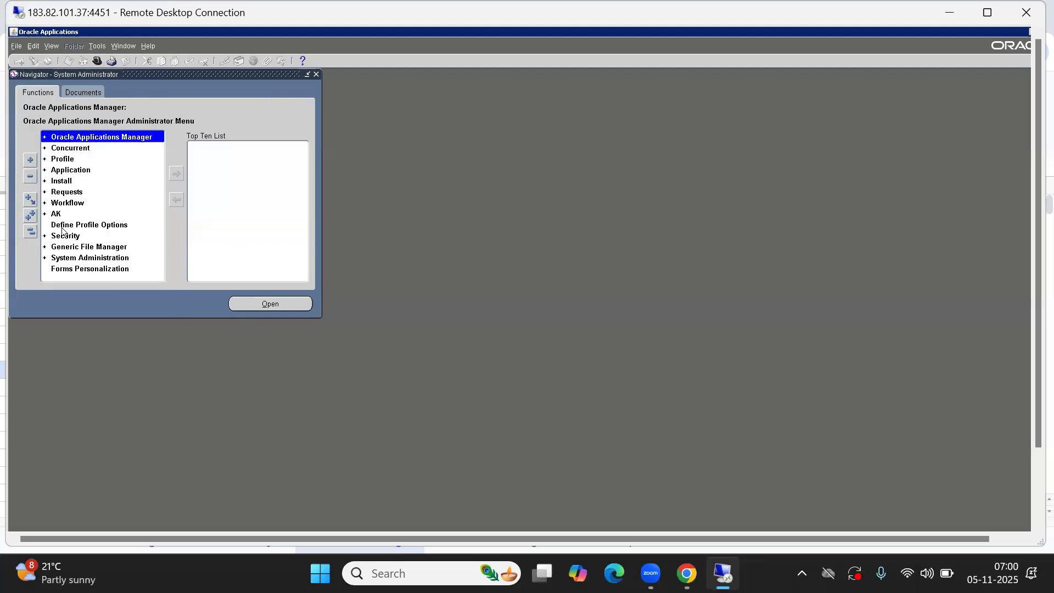
{"action": "left_click", "coordinate": [62, 231]}
{"action": "double_click", "coordinate": [62, 231]}
{"action": "key", "text": "Return"}
{"action": "key", "text": "Return"}
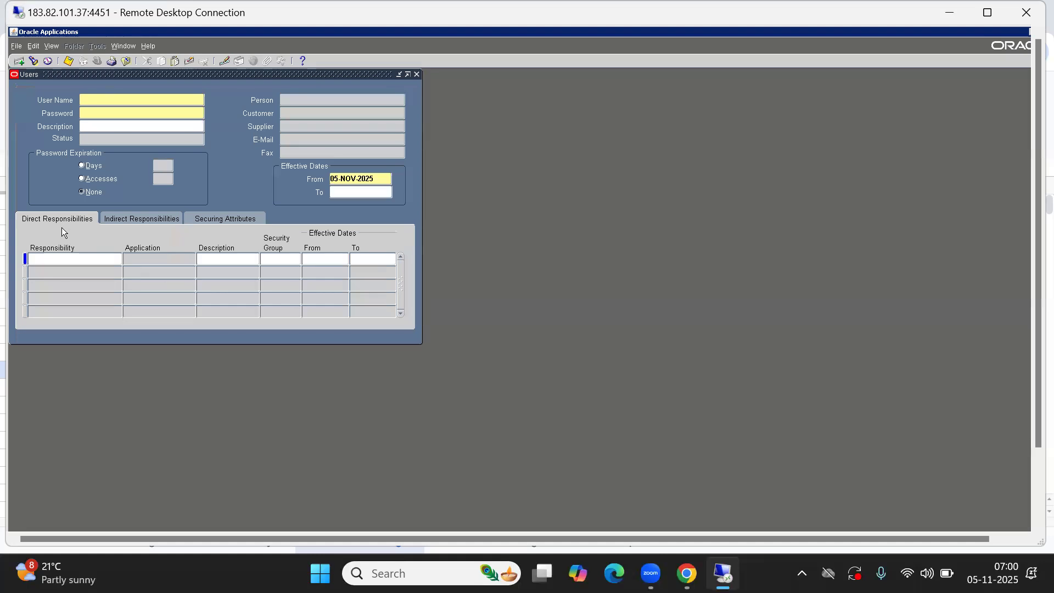
{"action": "left_click_drag", "start_coordinate": [159, 72], "coordinate": [341, 85]}
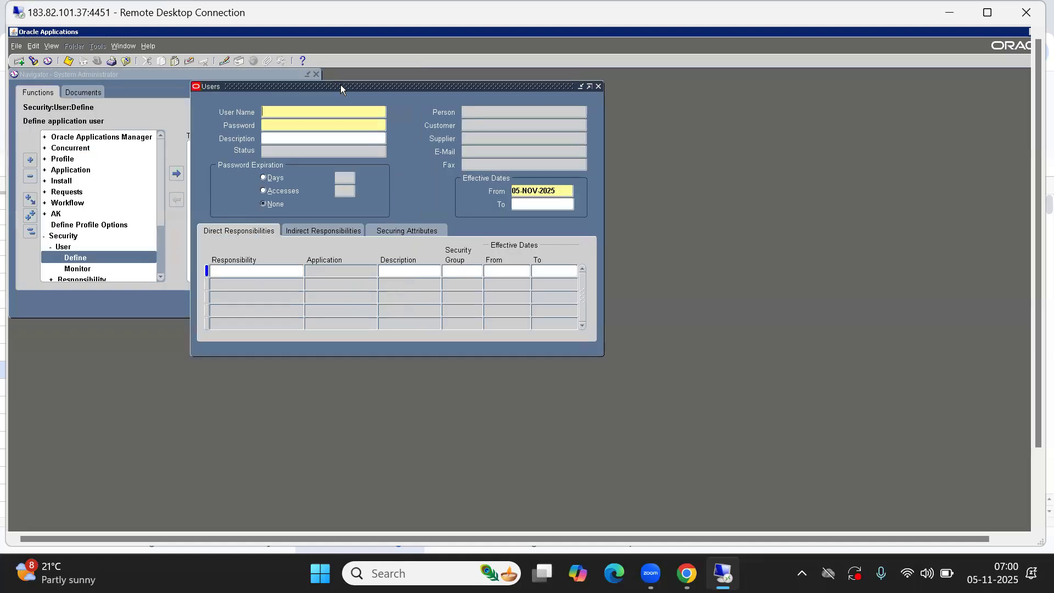
Enter the second user name and password twice, then start a wildcard name search in Person
{"action": "key", "text": "Tab"}
{"action": "type", "text": "*****"}
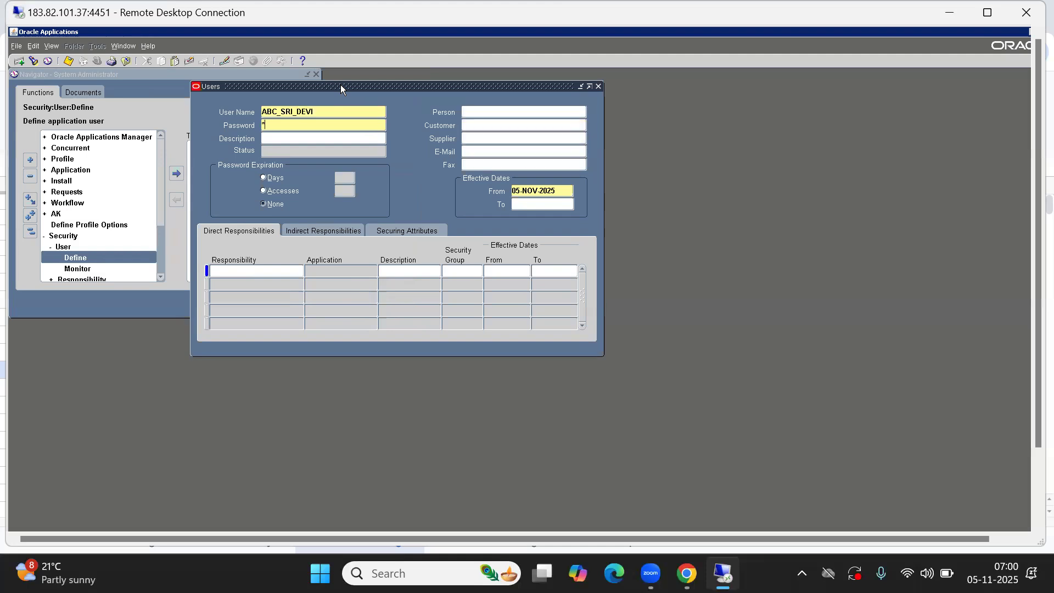
{"action": "key", "text": "Tab"}
{"action": "type", "text": "*****"}
{"action": "key", "text": "Tab"}
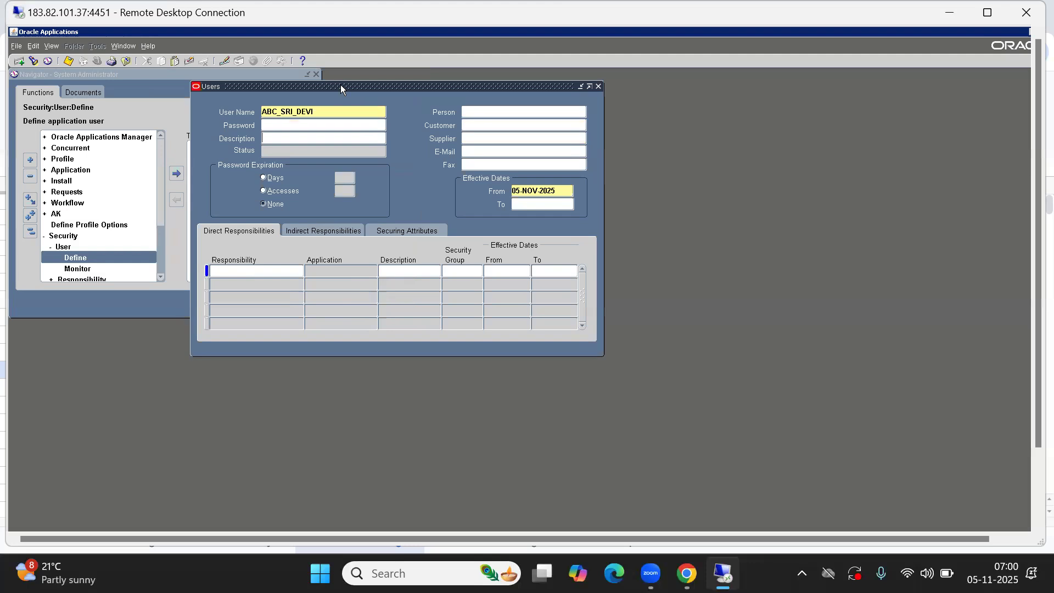
{"action": "left_click", "coordinate": [496, 109]}
{"action": "type", "text": "%SRI%"}
Pick the matching ABC India employee from the Person list of values
{"action": "key", "text": "Tab"}
{"action": "key", "text": "Down"}
{"action": "key", "text": "Down"}
{"action": "key", "text": "Up"}
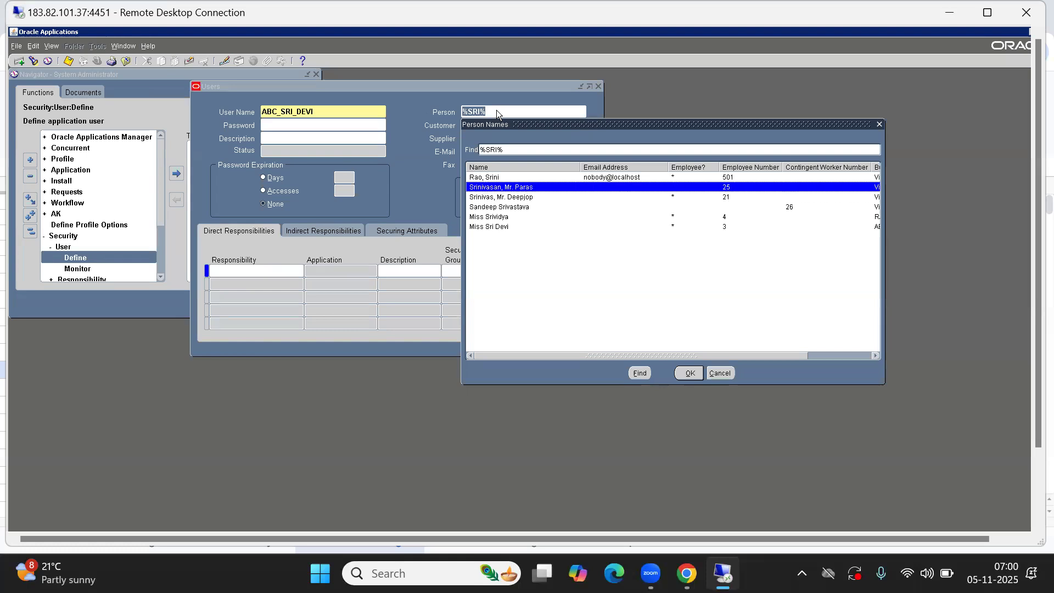
{"action": "key", "text": "Down"}
{"action": "key", "text": "Down"}
{"action": "key", "text": "Down"}
{"action": "key", "text": "Down"}
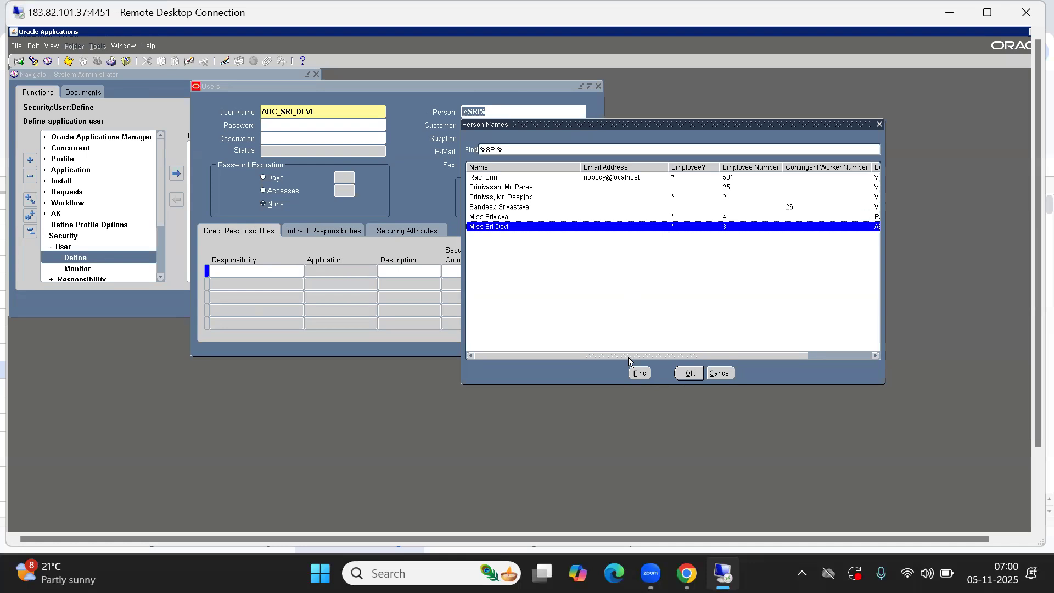
{"action": "left_click_drag", "start_coordinate": [628, 357], "coordinate": [748, 353]}
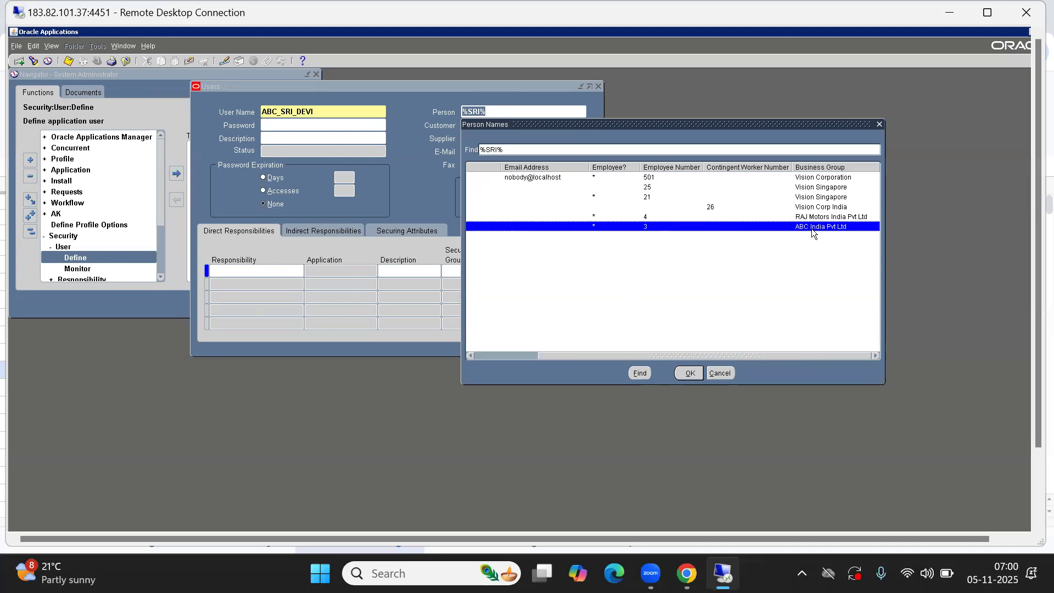
{"action": "left_click", "coordinate": [687, 373]}
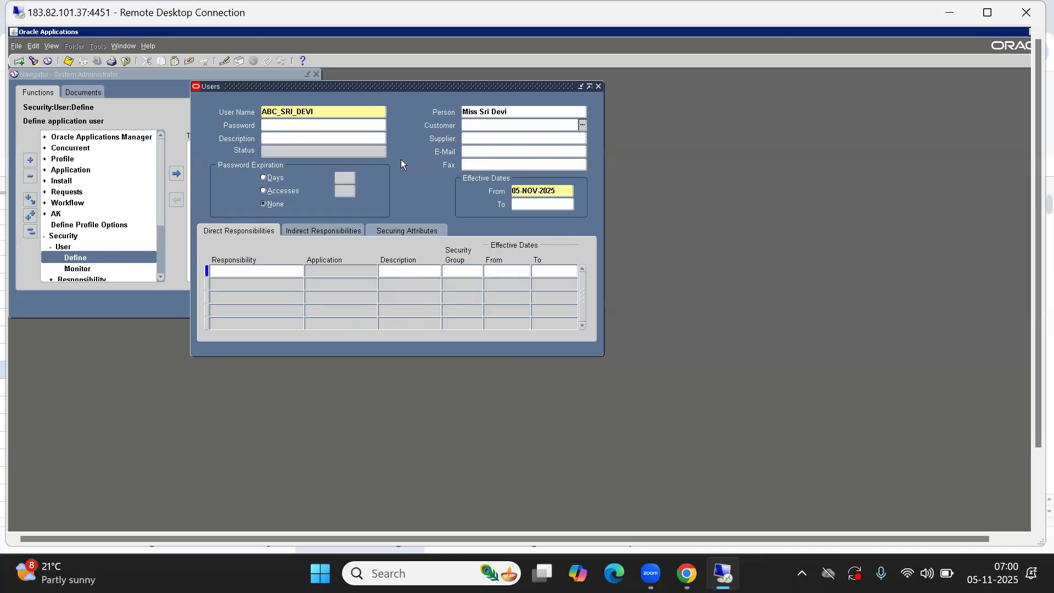
Fill in the user's e-mail address in the E-Mail field
{"action": "left_click", "coordinate": [236, 272]}
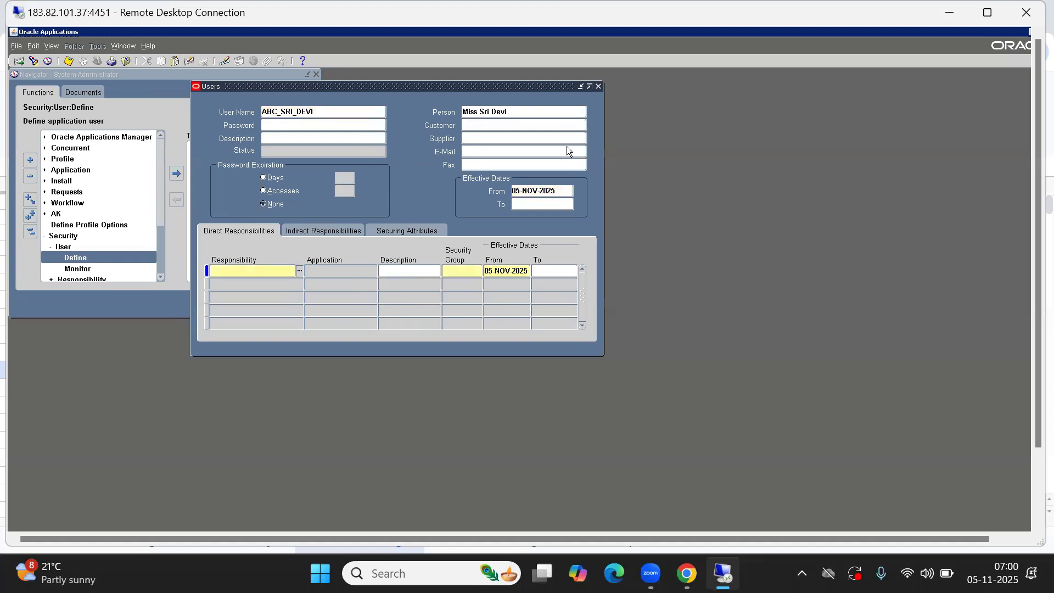
{"action": "left_click", "coordinate": [476, 151]}
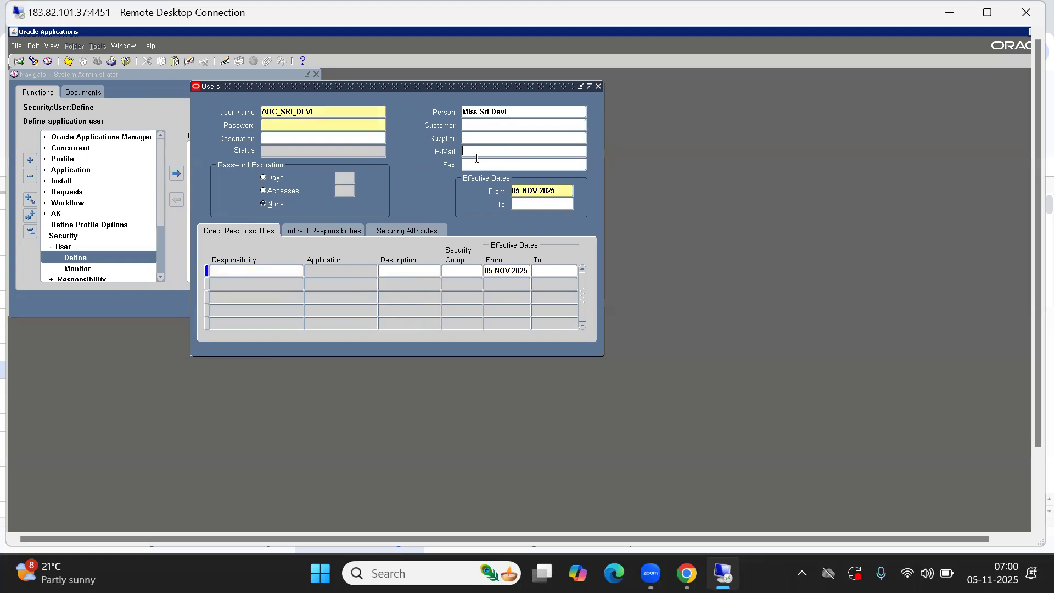
{"action": "type", "text": "S"}
{"action": "key", "text": "BackSpace"}
{"action": "key", "text": "BackSpace"}
{"action": "key", "text": "BackSpace"}
Assign the ABC SI Inventory responsibility by typing 'abc si', and save the user
{"action": "left_click", "coordinate": [247, 268]}
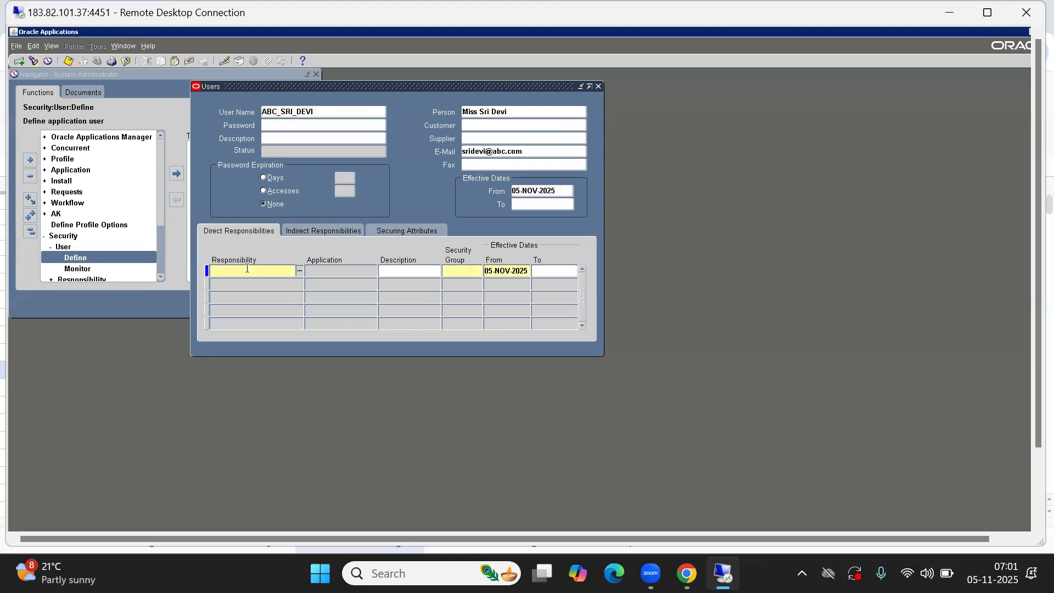
{"action": "type", "text": "abc si i"}
{"action": "key", "text": "Tab"}
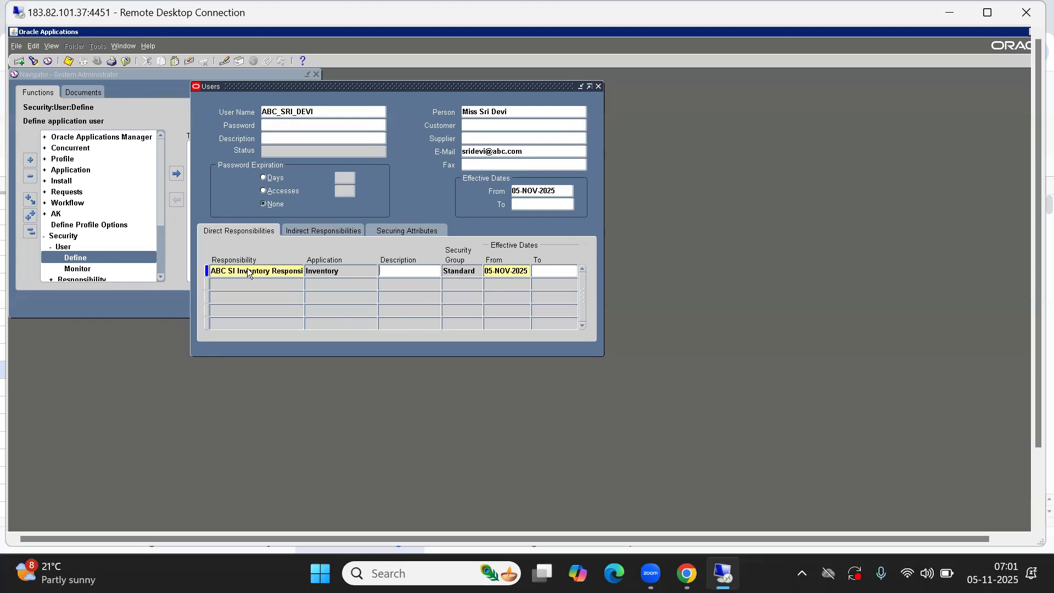
{"action": "key", "text": "ctrl+s"}
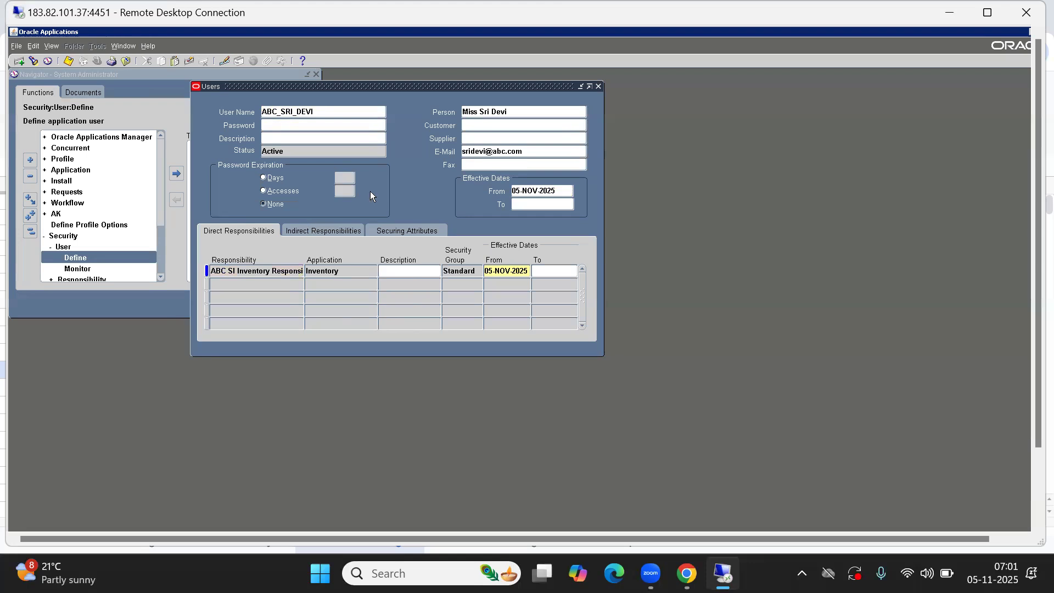
{"action": "left_click", "coordinate": [303, 109]}
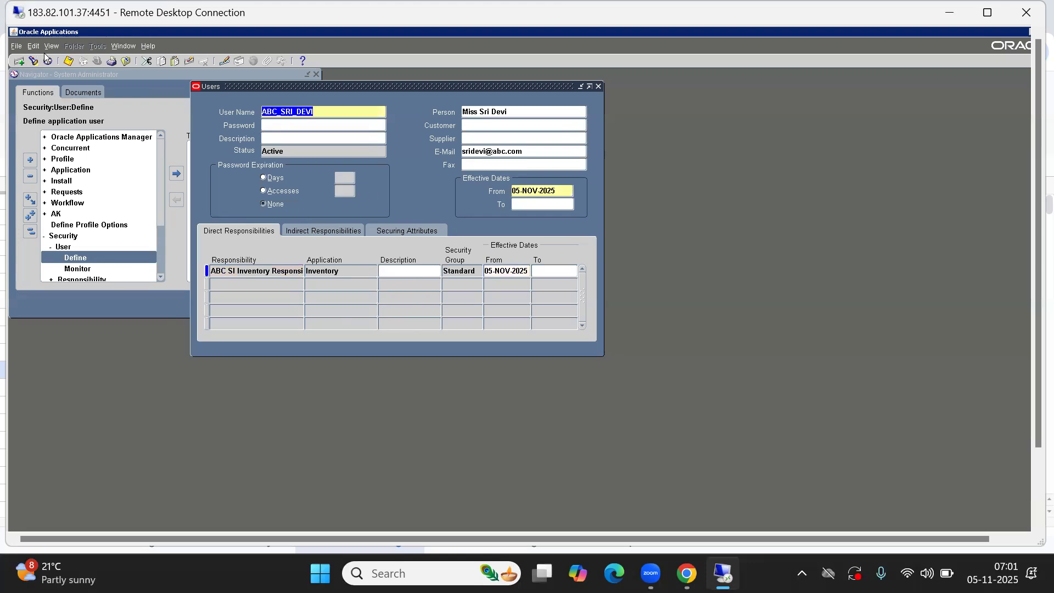
Start a new user record and enter the third user name and password twice
{"action": "left_click", "coordinate": [19, 61]}
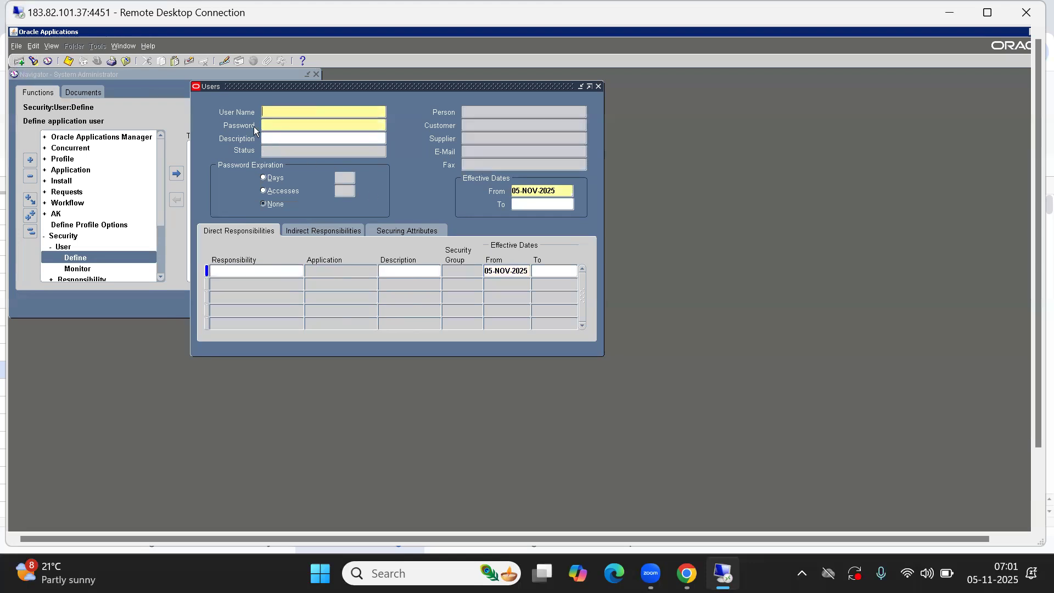
{"action": "type", "text": "ABC_"}
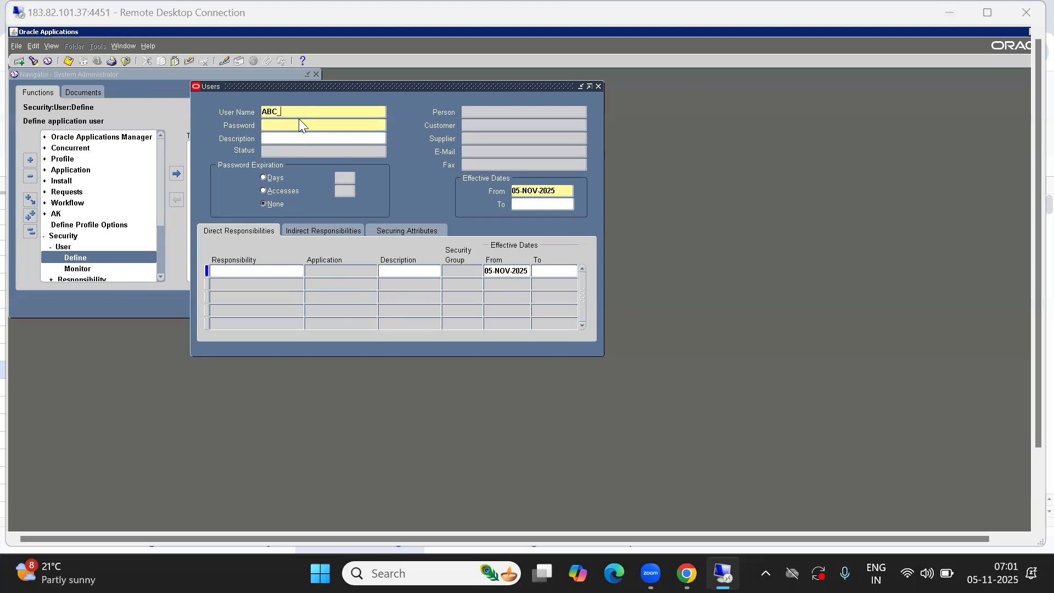
{"action": "key", "text": "alt+Tab"}
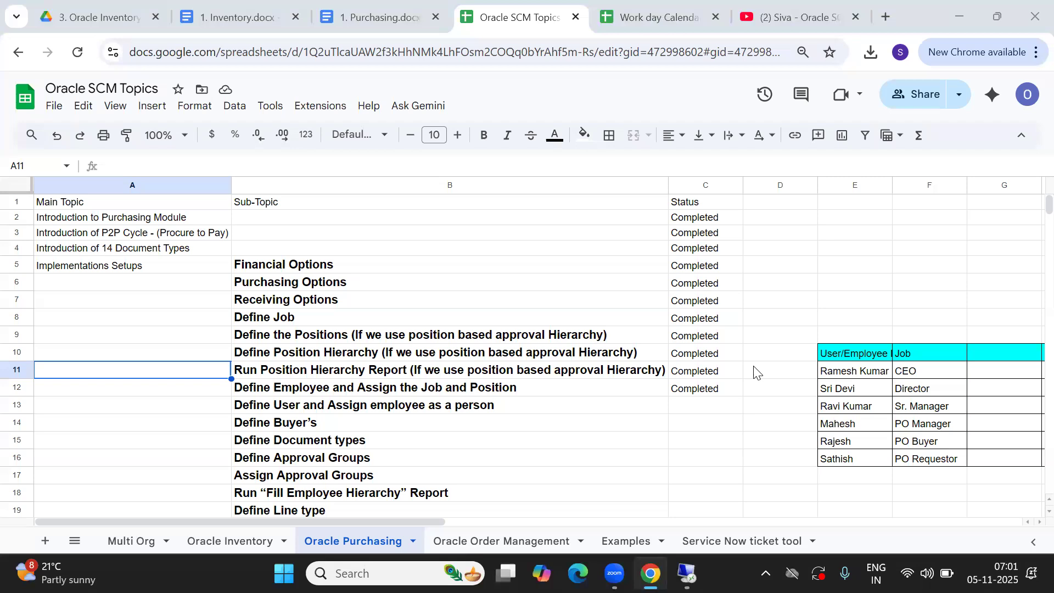
{"action": "key", "text": "alt+Tab"}
{"action": "type", "text": "_RAVI"}
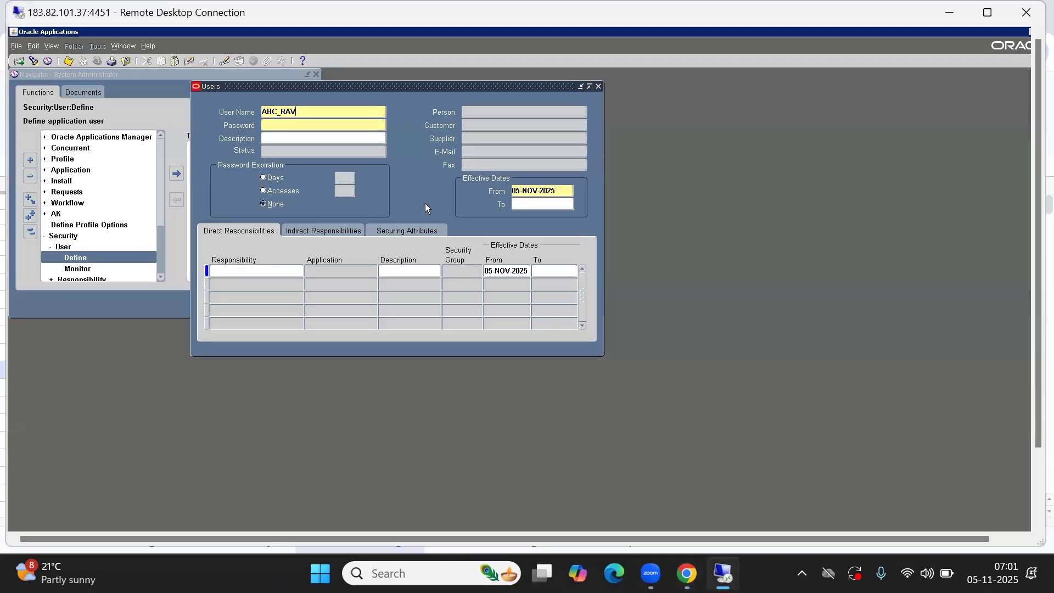
{"action": "key", "text": "Tab"}
{"action": "type", "text": "*****"}
{"action": "key", "text": "Tab"}
{"action": "type", "text": "*****"}
{"action": "key", "text": "Tab"}
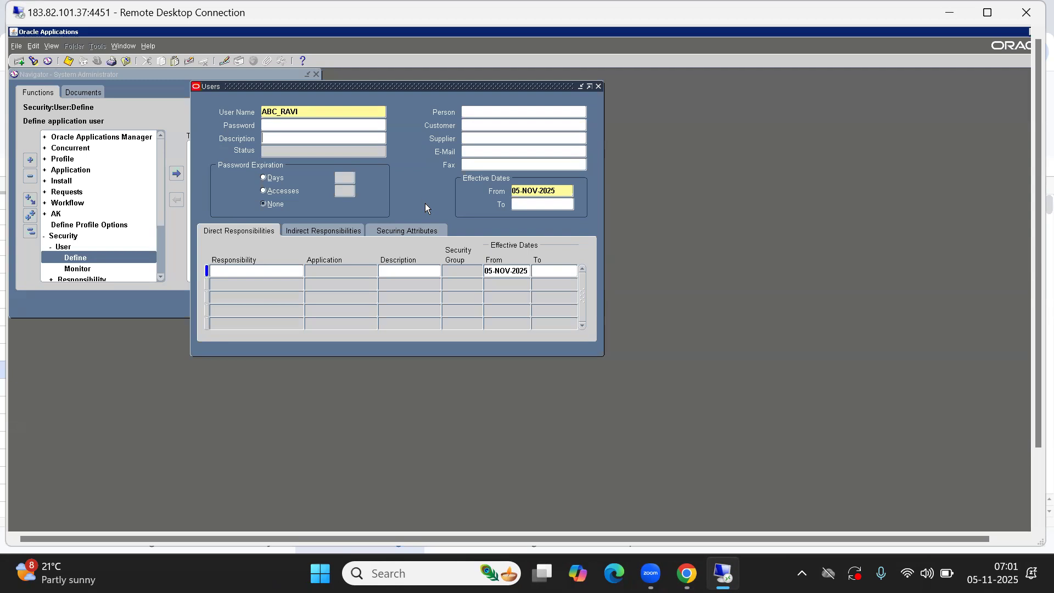
Search Person with a % wildcard name pattern and browse the matching employees
{"action": "left_click", "coordinate": [495, 112]}
{"action": "type", "text": "%"}
{"action": "type", "text": "RAVI%"}
{"action": "key", "text": "Tab"}
{"action": "key", "text": "Down"}
{"action": "key", "text": "Down"}
{"action": "key", "text": "Down"}
{"action": "key", "text": "Down"}
{"action": "key", "text": "Down"}
{"action": "key", "text": "Down"}
{"action": "key", "text": "Down"}
{"action": "key", "text": "Down"}
{"action": "key", "text": "Down"}
{"action": "key", "text": "Down"}
{"action": "key", "text": "Down"}
{"action": "key", "text": "Down"}
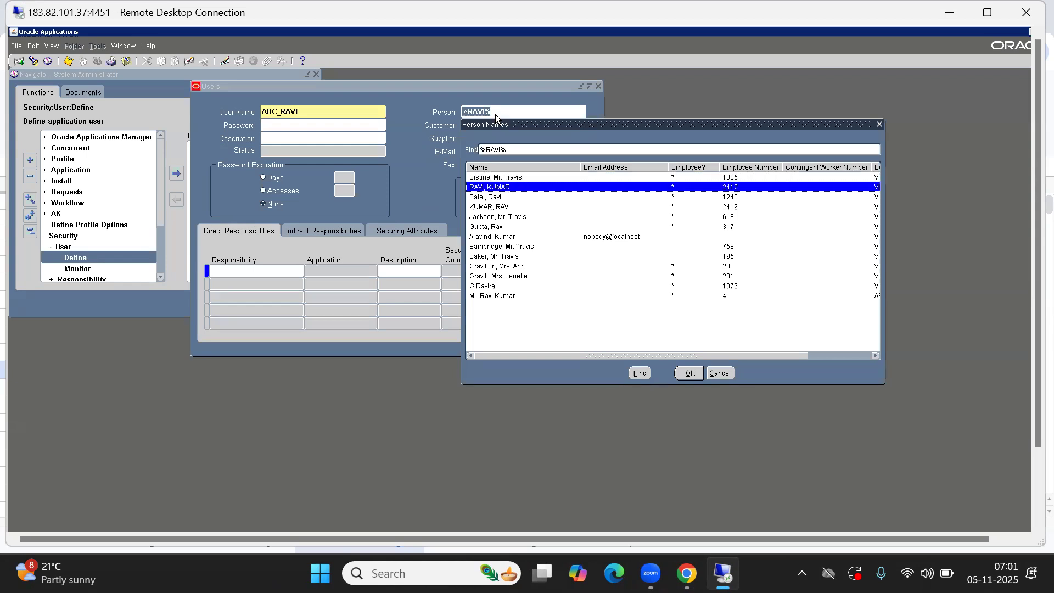
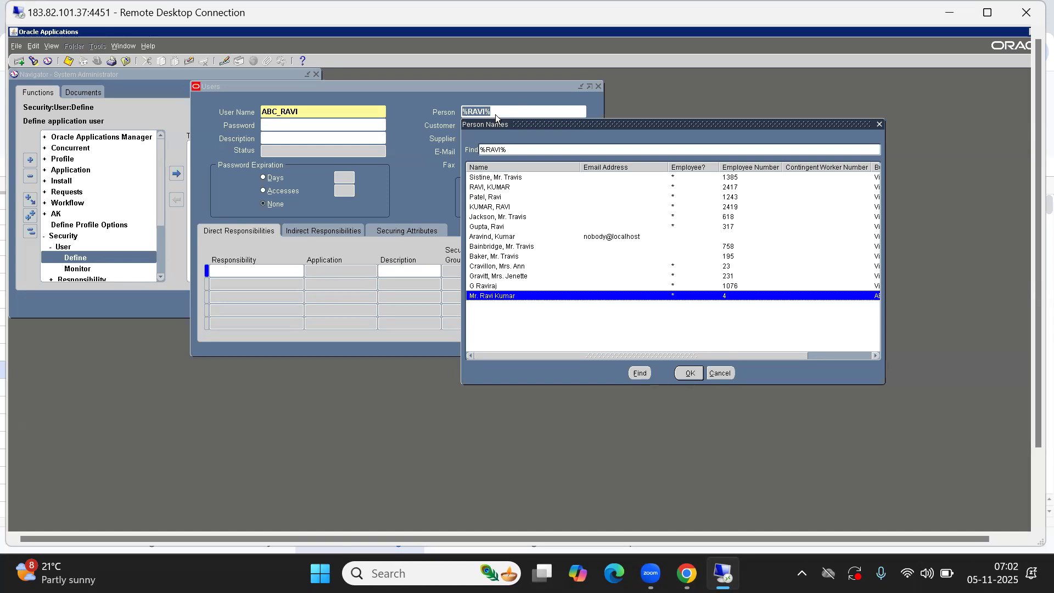
Confirm the chosen employee as the user's person and add the ABC SI Purchasing responsibility
{"action": "left_click_drag", "start_coordinate": [643, 357], "coordinate": [735, 359]}
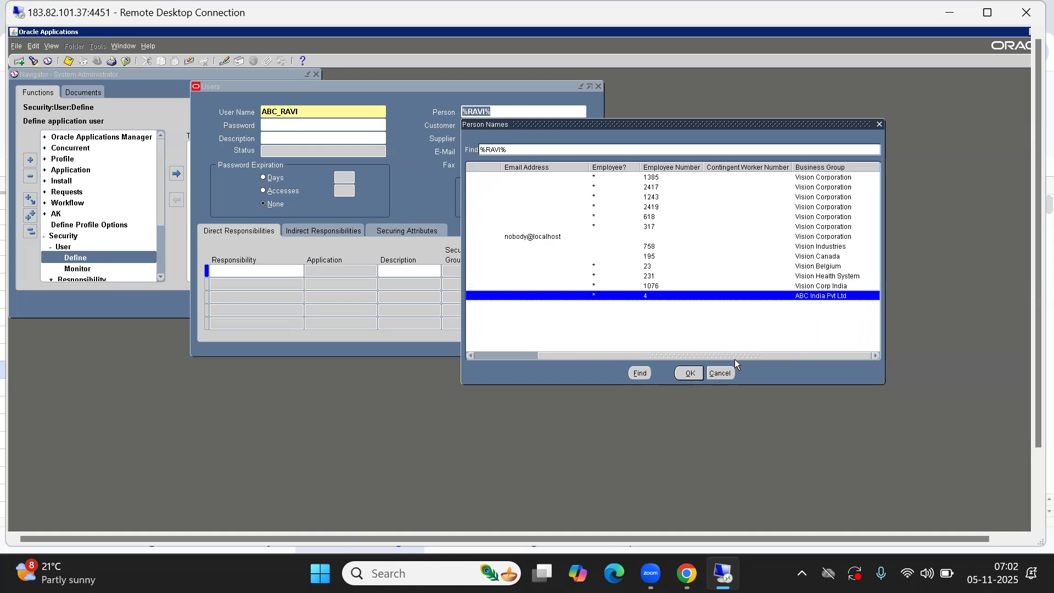
{"action": "left_click", "coordinate": [691, 374]}
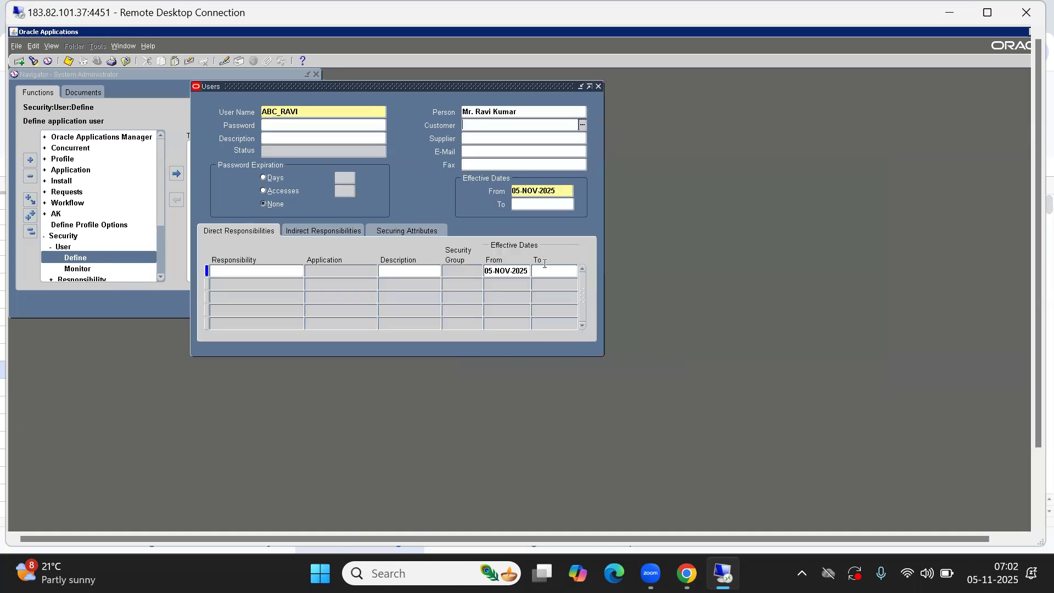
{"action": "left_click", "coordinate": [231, 269]}
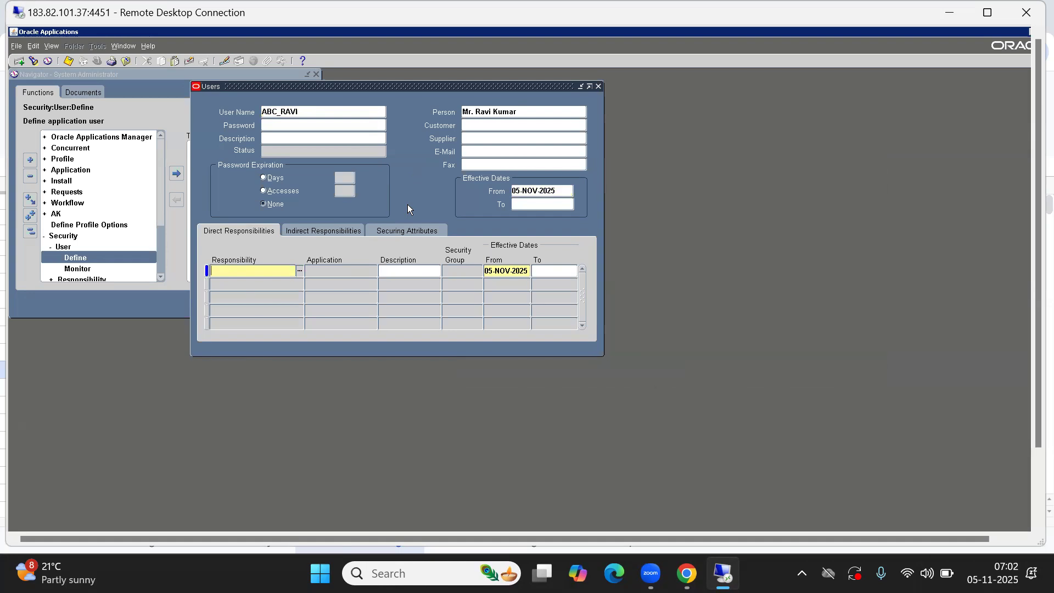
{"action": "type", "text": "%"}
{"action": "key", "text": "BackSpace"}
{"action": "type", "text": "ABC SI P"}
{"action": "key", "text": "Tab"}
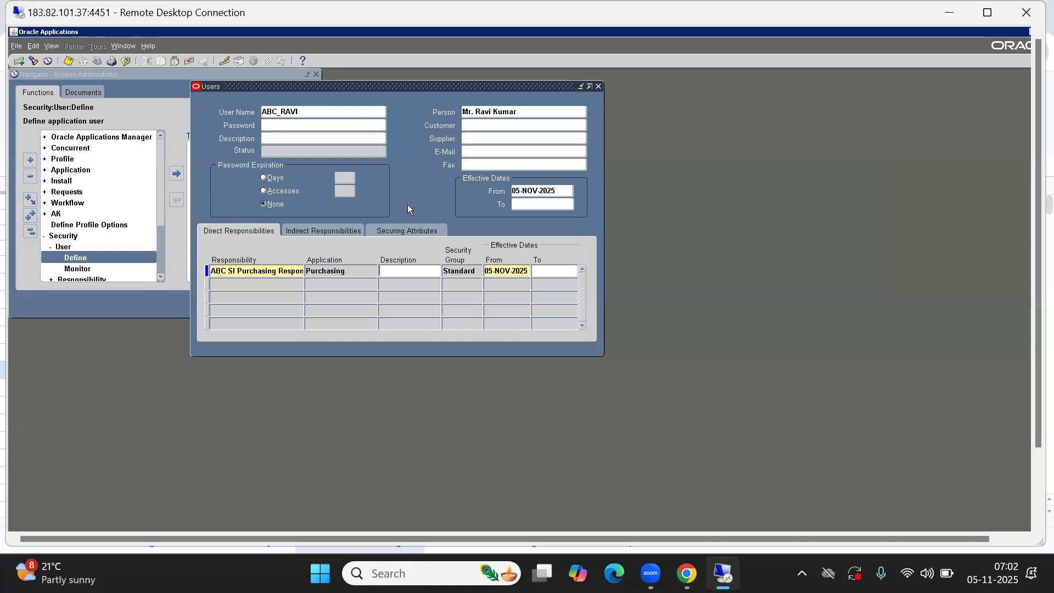
Save the new user and start a blank user record
{"action": "key", "text": "ctrl+s"}
{"action": "left_click", "coordinate": [307, 110]}
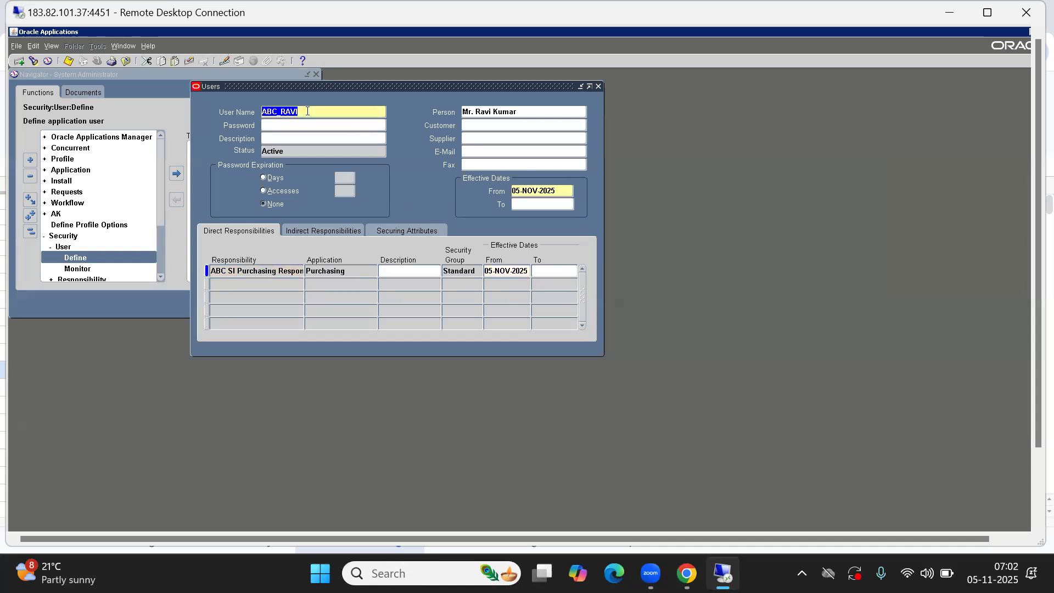
{"action": "left_click", "coordinate": [17, 62]}
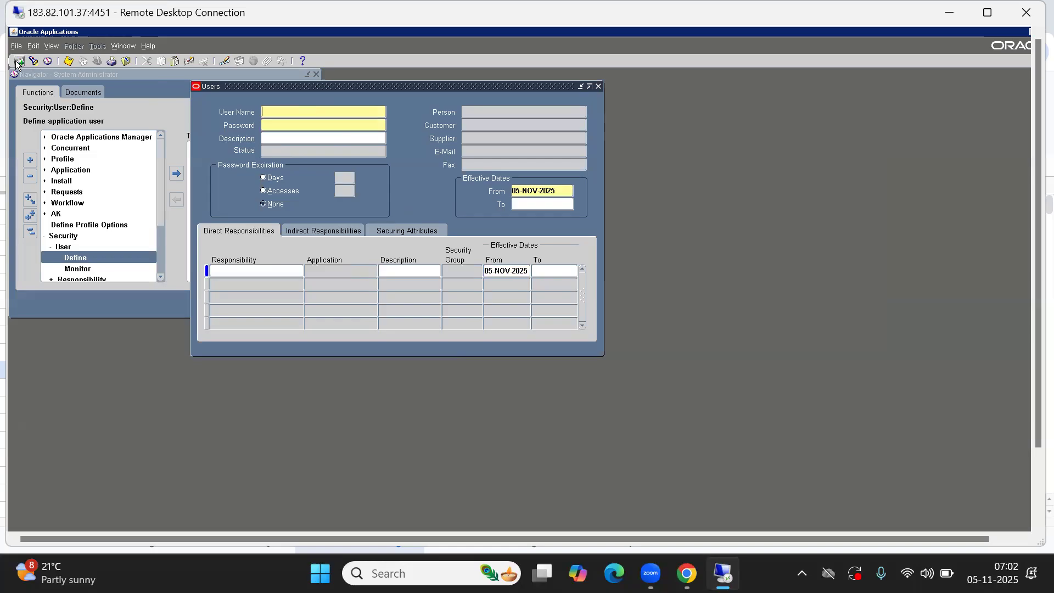
Enter user name ABC_MAHESH and its password twice
{"action": "key", "text": "alt+Tab"}
{"action": "key", "text": "alt+Tab"}
{"action": "type", "text": "ABC_MAHESH"}
{"action": "key", "text": "Tab"}
{"action": "type", "text": "*****"}
{"action": "key", "text": "Tab"}
{"action": "type", "text": "*****"}
{"action": "key", "text": "Tab"}
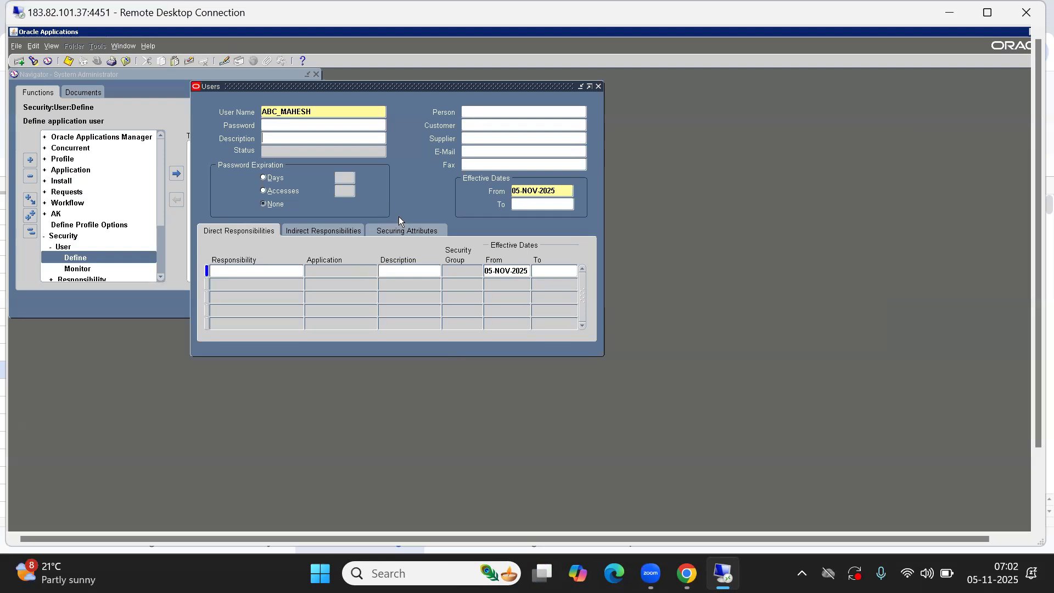
Link the employee found with '%mahesh' as the user's person
{"action": "left_click", "coordinate": [489, 112]}
{"action": "key", "text": "BackSpace"}
{"action": "left_click", "coordinate": [328, 109]}
{"action": "left_click", "coordinate": [503, 109]}
{"action": "type", "text": "%mahesh"}
{"action": "key", "text": "Down"}
{"action": "key", "text": "Down"}
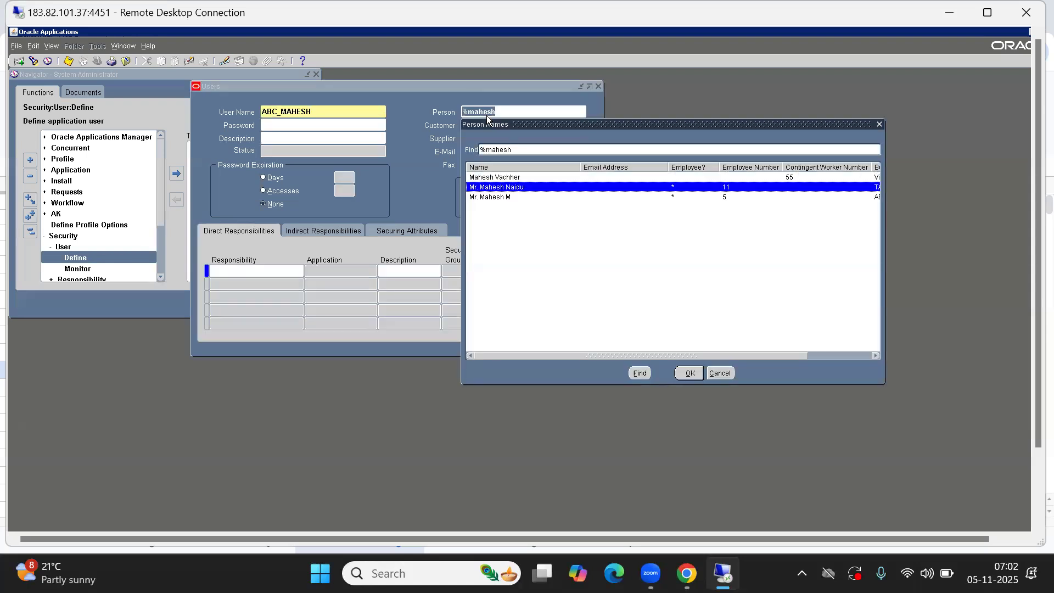
{"action": "left_click_drag", "start_coordinate": [610, 355], "coordinate": [779, 361]}
{"action": "left_click", "coordinate": [690, 373]}
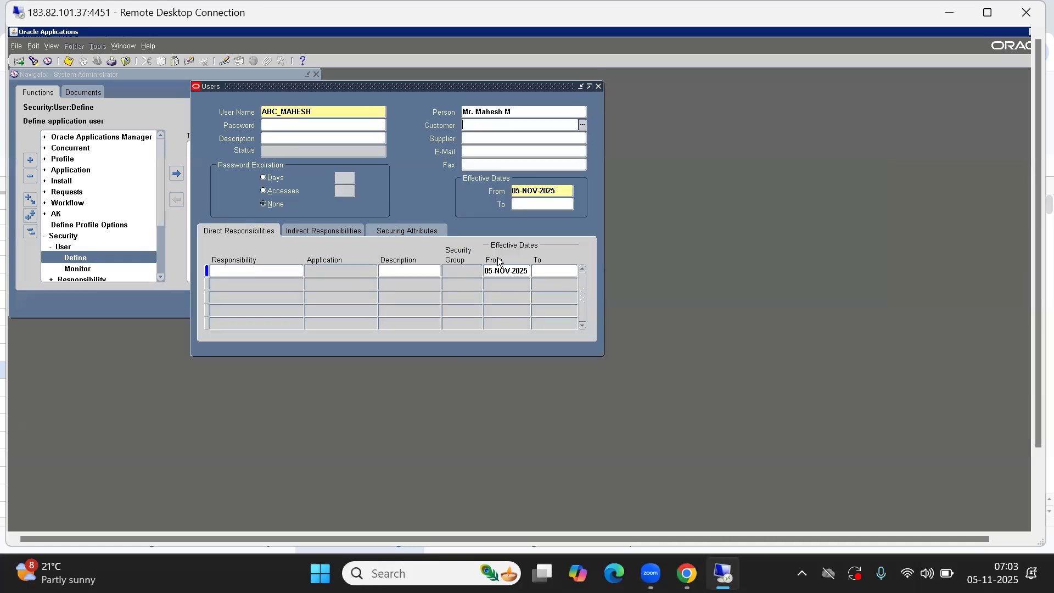
Assign the ABC SI Purchasing responsibility, then put the form into query mode with F11
{"action": "left_click", "coordinate": [270, 269]}
{"action": "type", "text": "abc"}
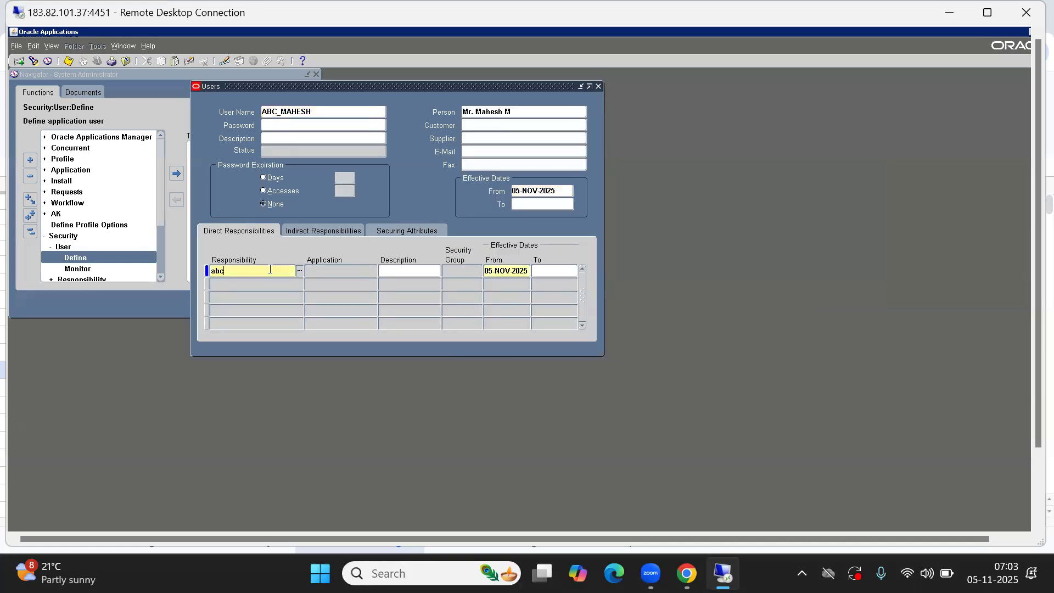
{"action": "type", "text": "si"}
{"action": "key", "text": "Tab"}
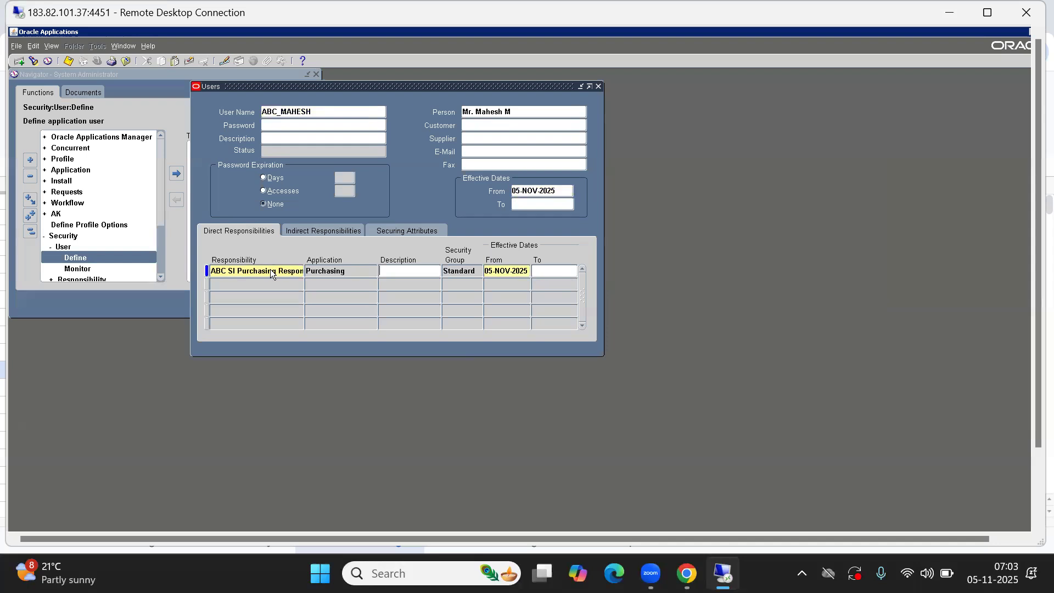
{"action": "double_click", "coordinate": [285, 112]}
{"action": "key", "text": "F11"}
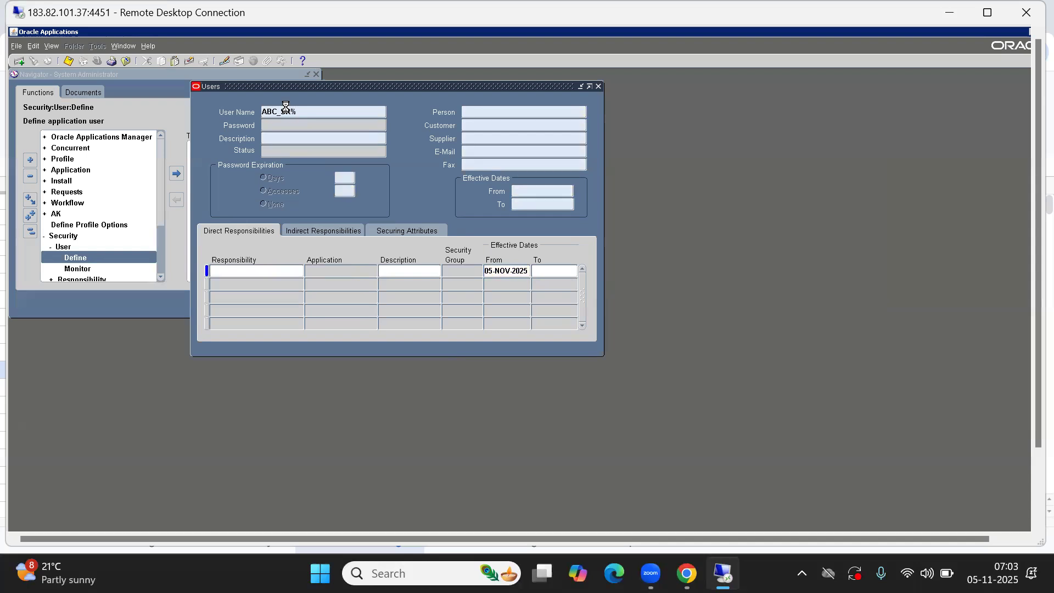
End-date the existing ABC SI Inventory responsibility on 05-NOV-2025
{"action": "left_click", "coordinate": [255, 270]}
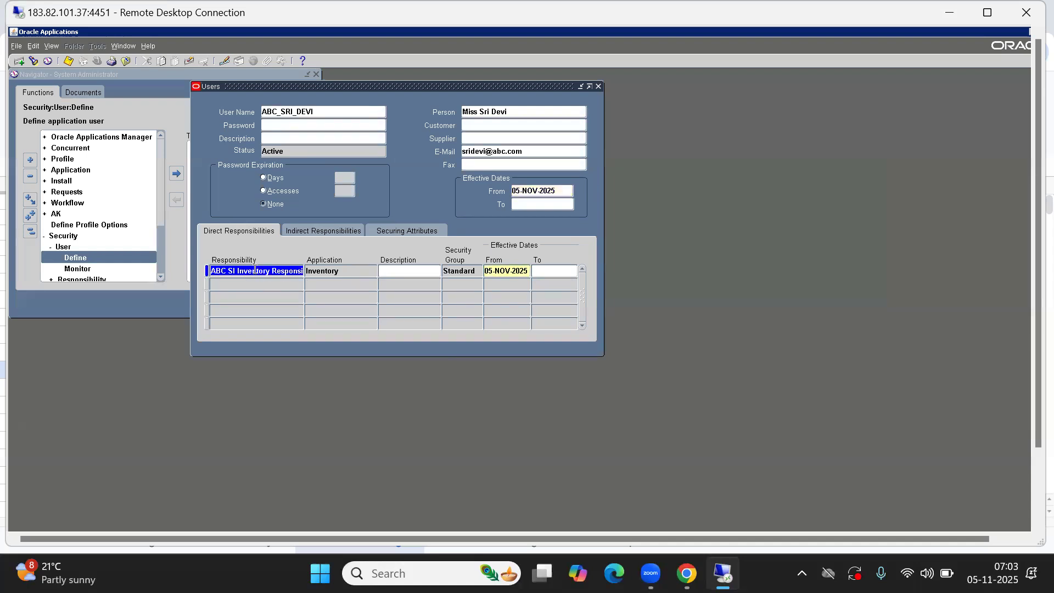
{"action": "left_click", "coordinate": [556, 269]}
{"action": "key", "text": "ctrl+l"}
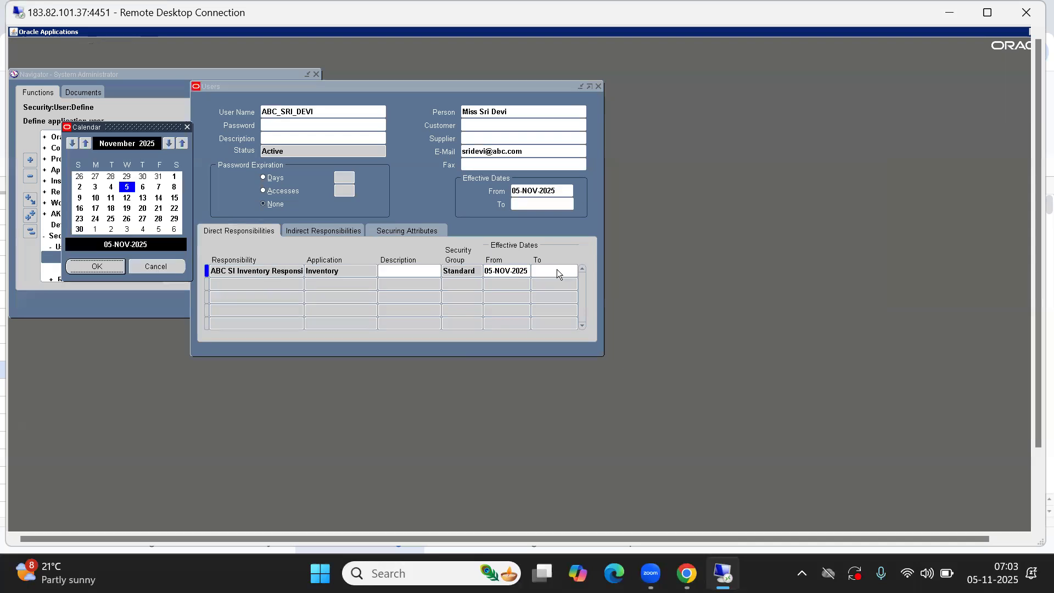
{"action": "key", "text": "Return"}
Add the ABC SI Purchasing responsibility row and save the user
{"action": "type", "text": "abc si"}
{"action": "key", "text": "Tab"}
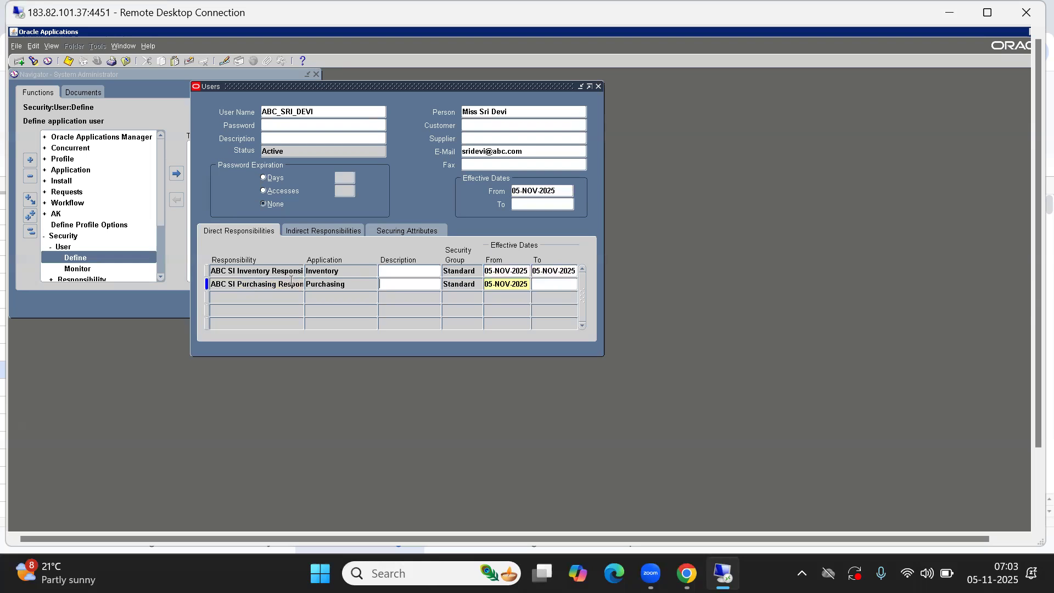
{"action": "left_click", "coordinate": [277, 270]}
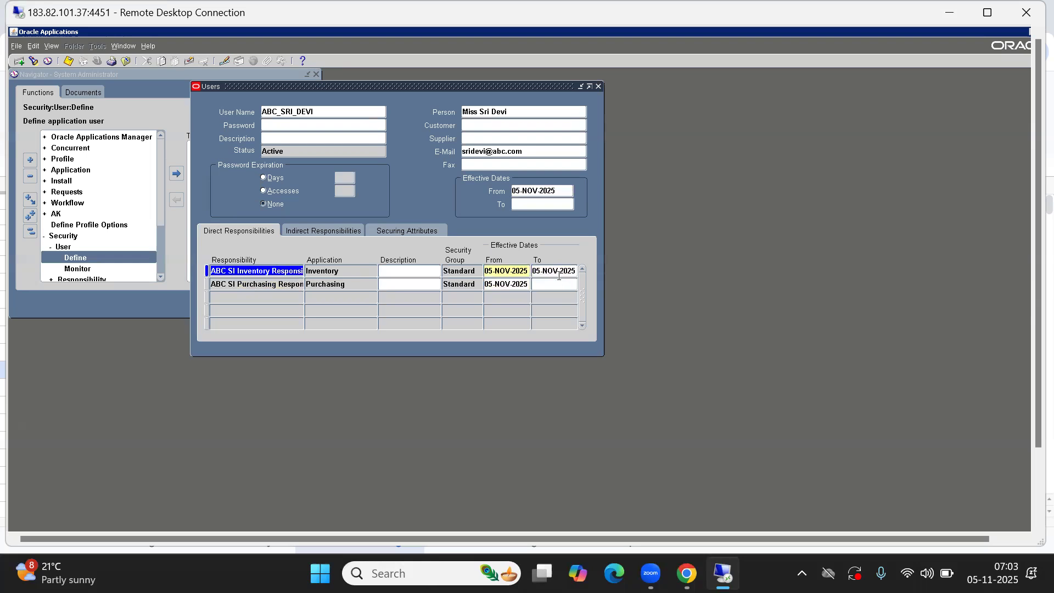
{"action": "key", "text": "alt+f"}
Close the Users form and reopen a blank one
{"action": "key", "text": "c"}
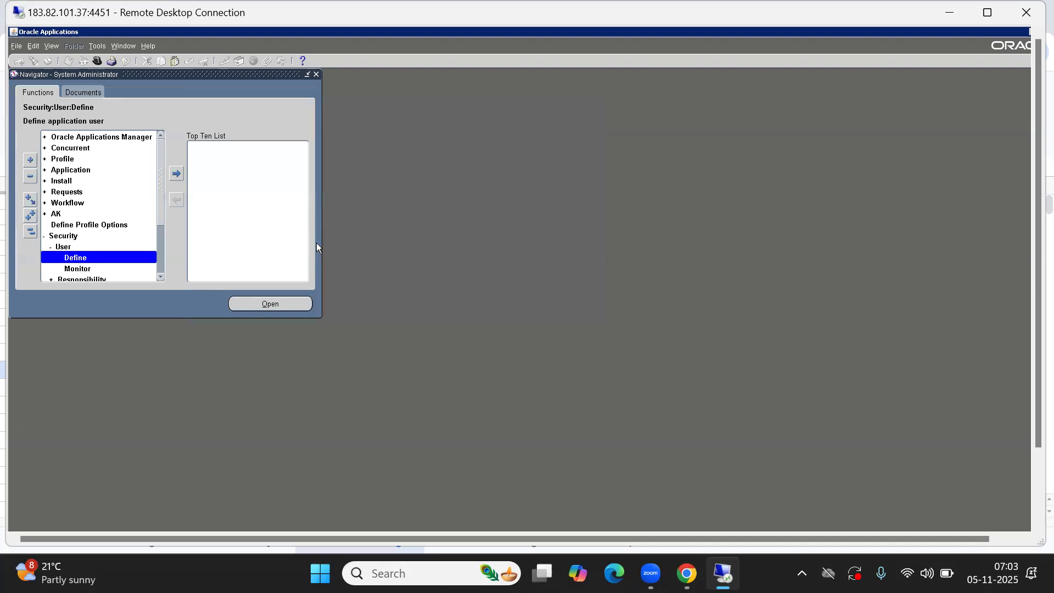
{"action": "key", "text": "alt+o"}
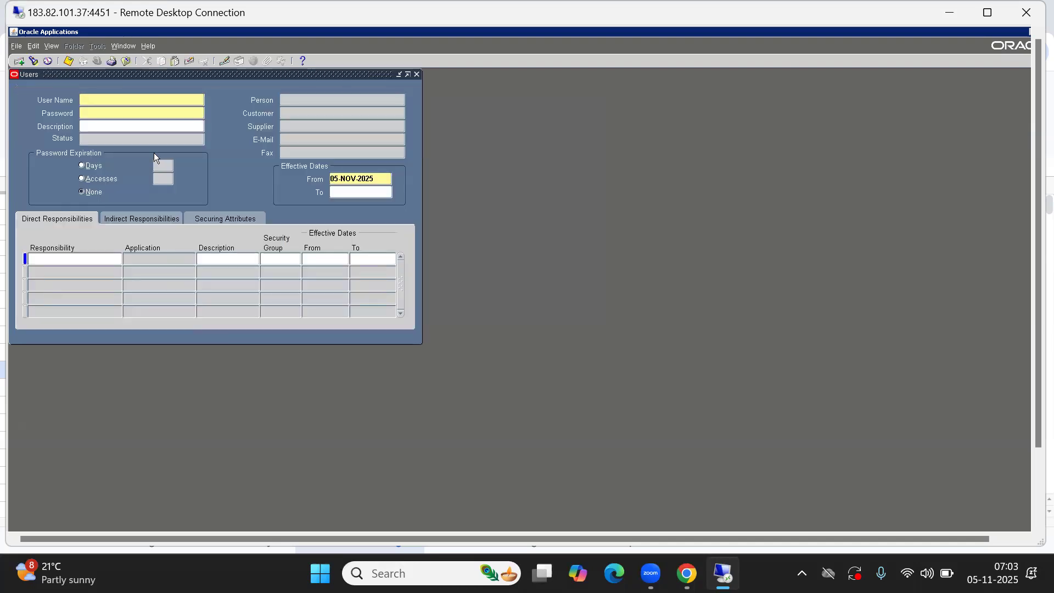
{"action": "left_click_drag", "start_coordinate": [125, 72], "coordinate": [360, 136]}
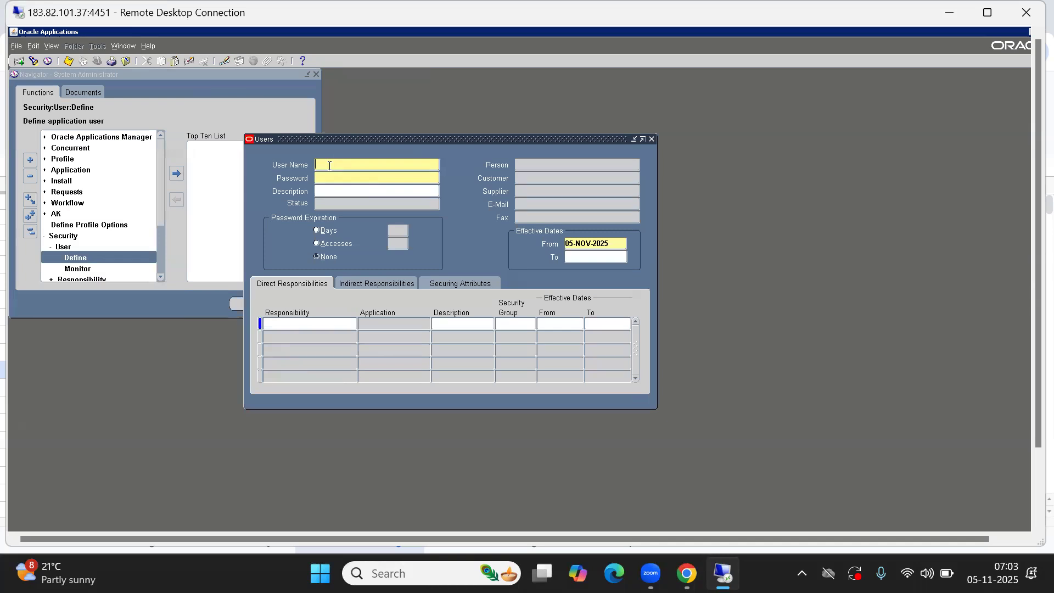
{"action": "key", "text": "alt+Tab"}
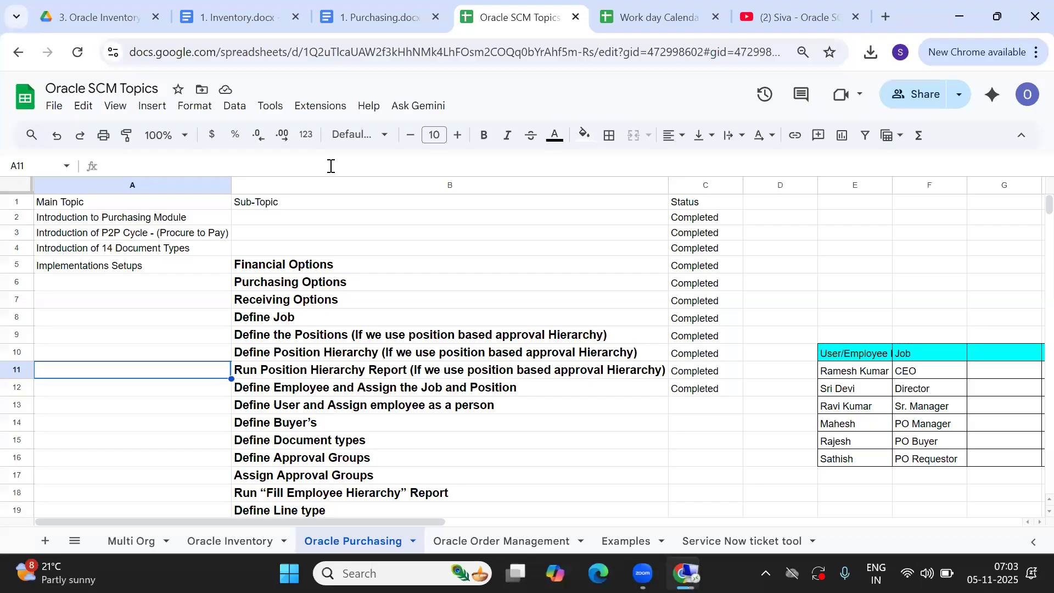
{"action": "key", "text": "alt+Tab"}
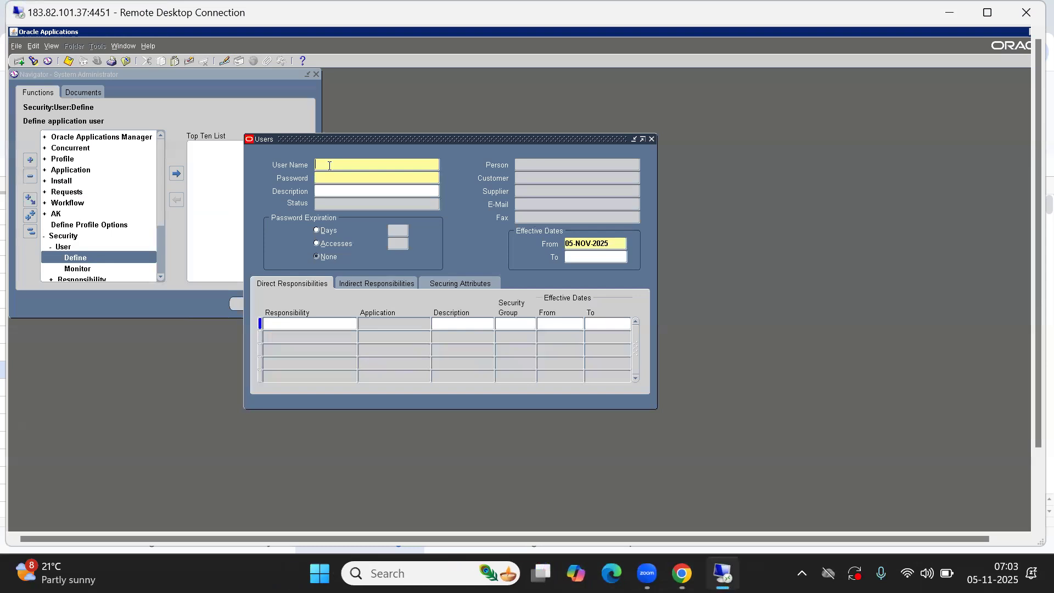
Enter user name ABC_RAJESH and its password
{"action": "type", "text": "ABC"}
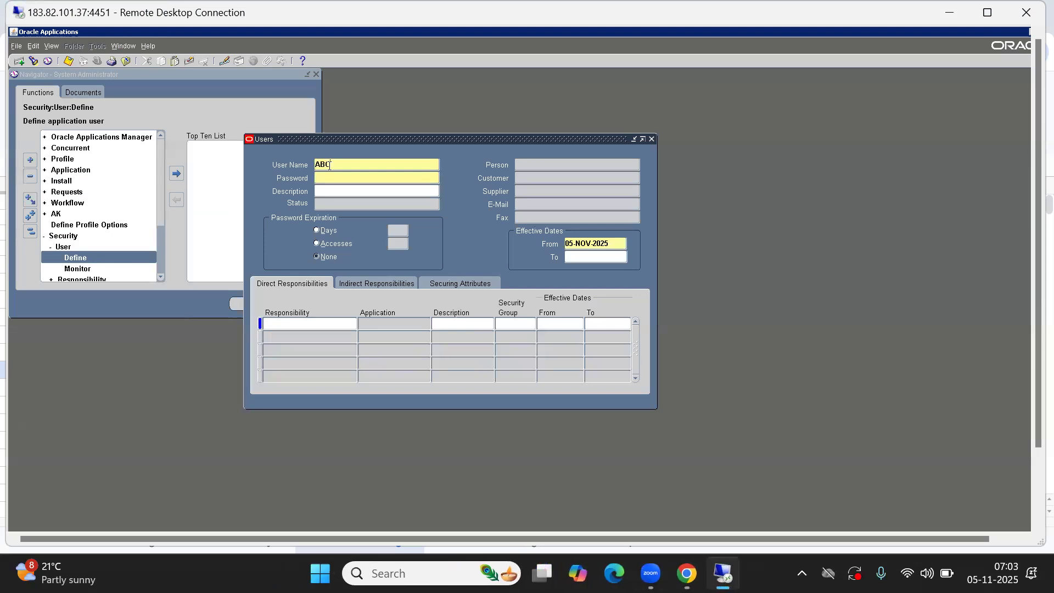
{"action": "type", "text": "_RAJESH"}
{"action": "key", "text": "Tab"}
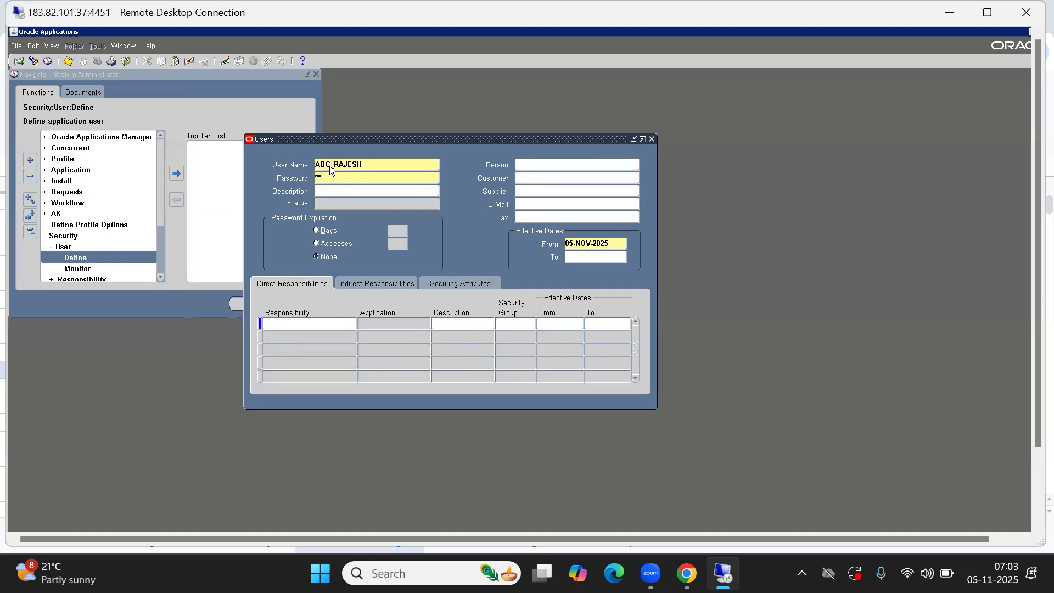
{"action": "key", "text": "Tab"}
Link the employee matching '%rajesh' as the user's person
{"action": "left_click", "coordinate": [535, 167]}
{"action": "type", "text": "%"}
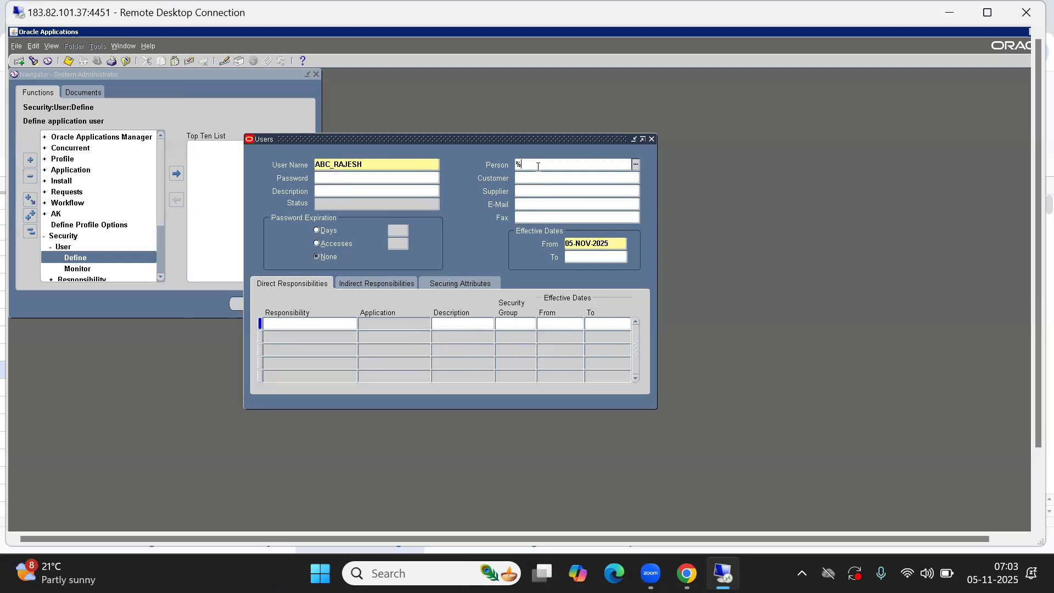
{"action": "type", "text": "rajesh"}
{"action": "key", "text": "Tab"}
{"action": "key", "text": "Down"}
{"action": "key", "text": "Down"}
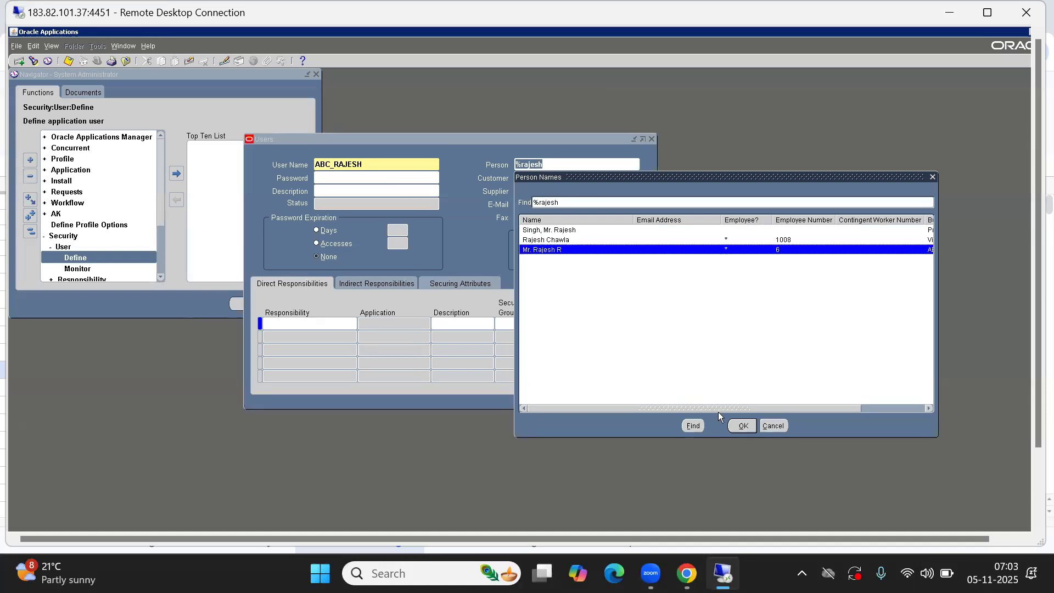
{"action": "left_click_drag", "start_coordinate": [786, 408], "coordinate": [851, 409]}
{"action": "left_click", "coordinate": [732, 428]}
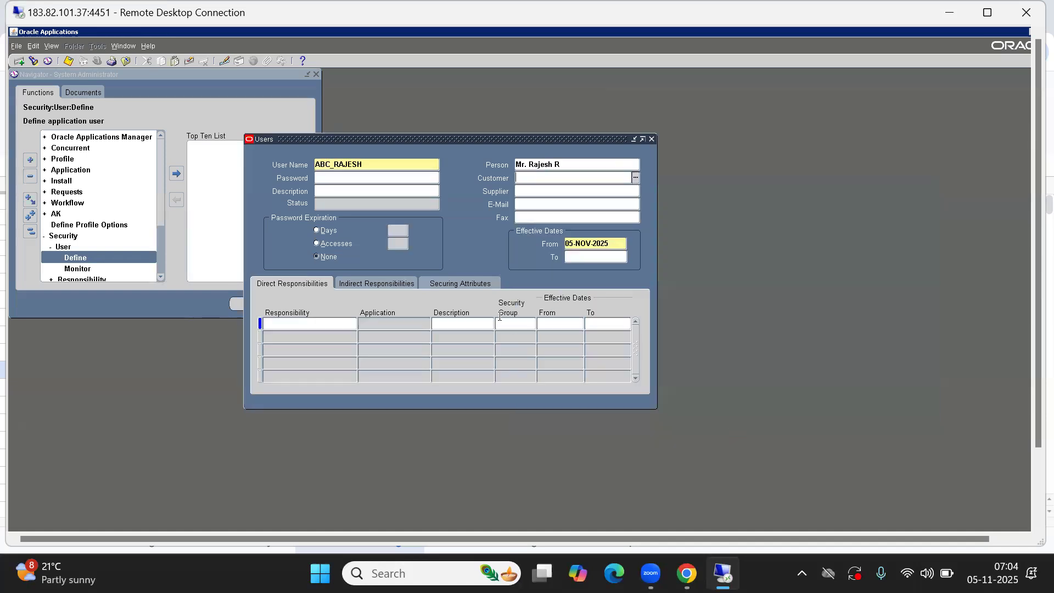
Assign the ABC SI Purchasing responsibility to ABC_RAJESH
{"action": "left_click", "coordinate": [313, 323]}
{"action": "type", "text": "ab"}
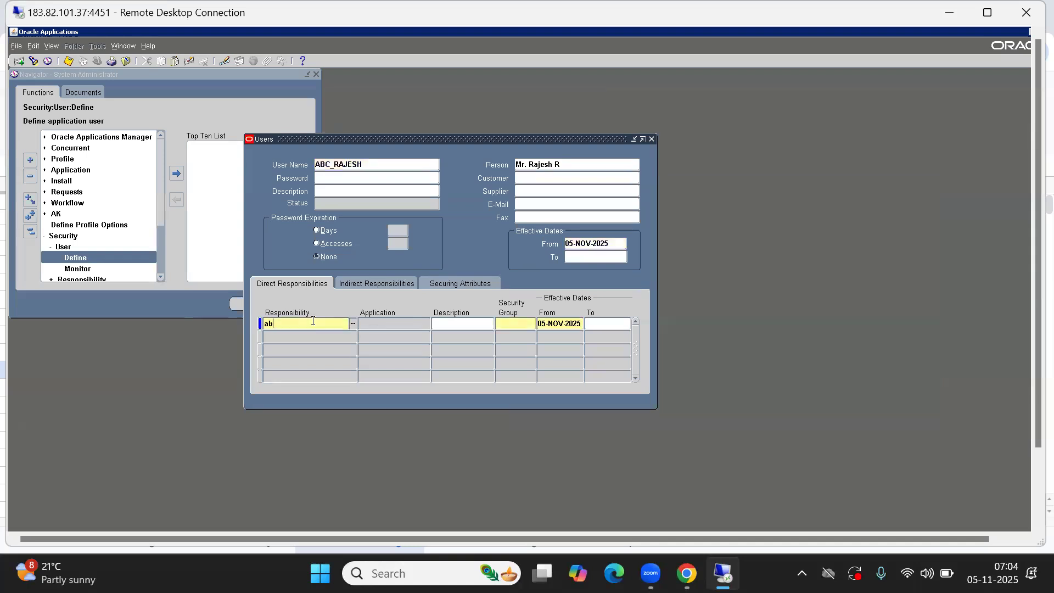
{"action": "type", "text": "c si"}
{"action": "key", "text": "Tab"}
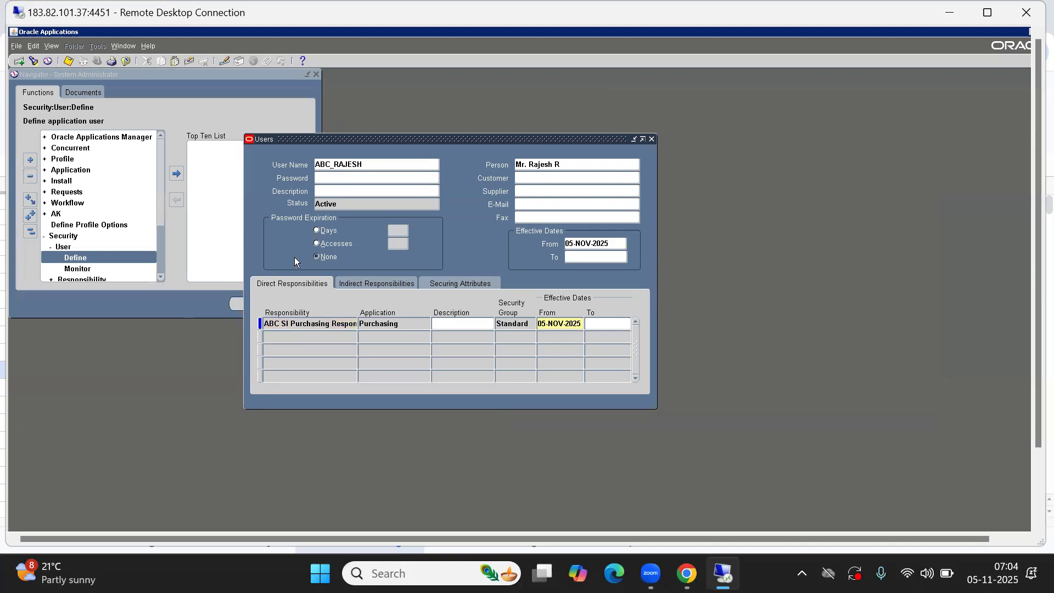
{"action": "double_click", "coordinate": [361, 163]}
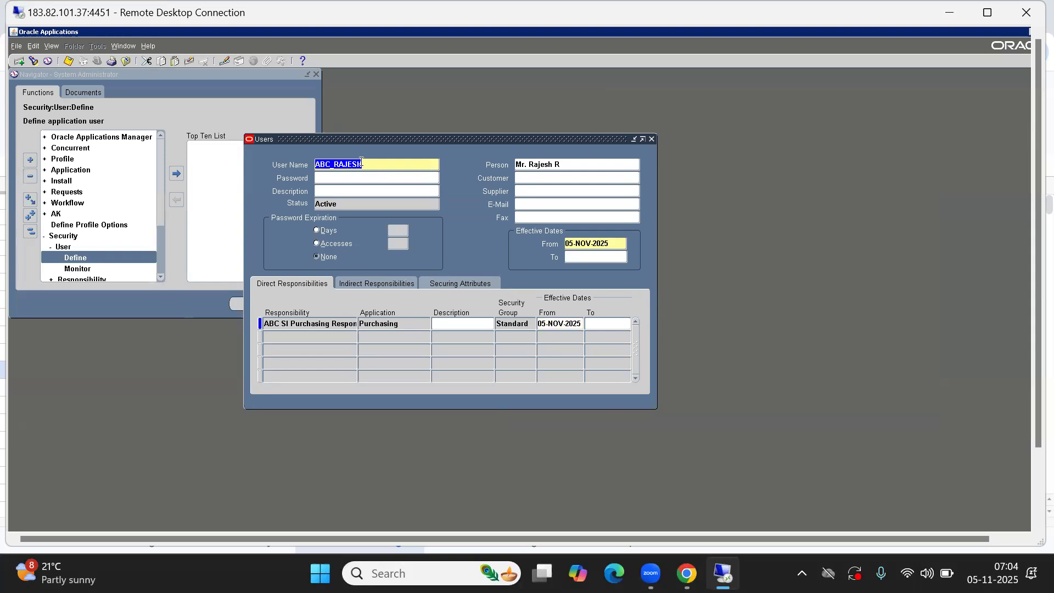
Clear the form and enter user name ABC_SATHISH with its password
{"action": "left_click", "coordinate": [19, 61]}
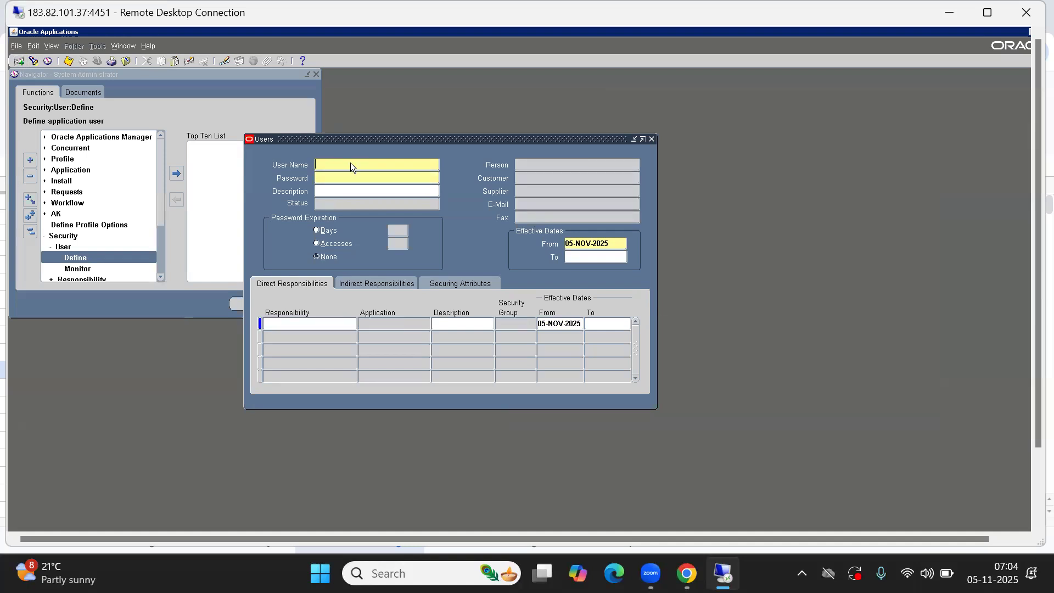
{"action": "type", "text": "ABC_SATHISH"}
{"action": "key", "text": "Tab"}
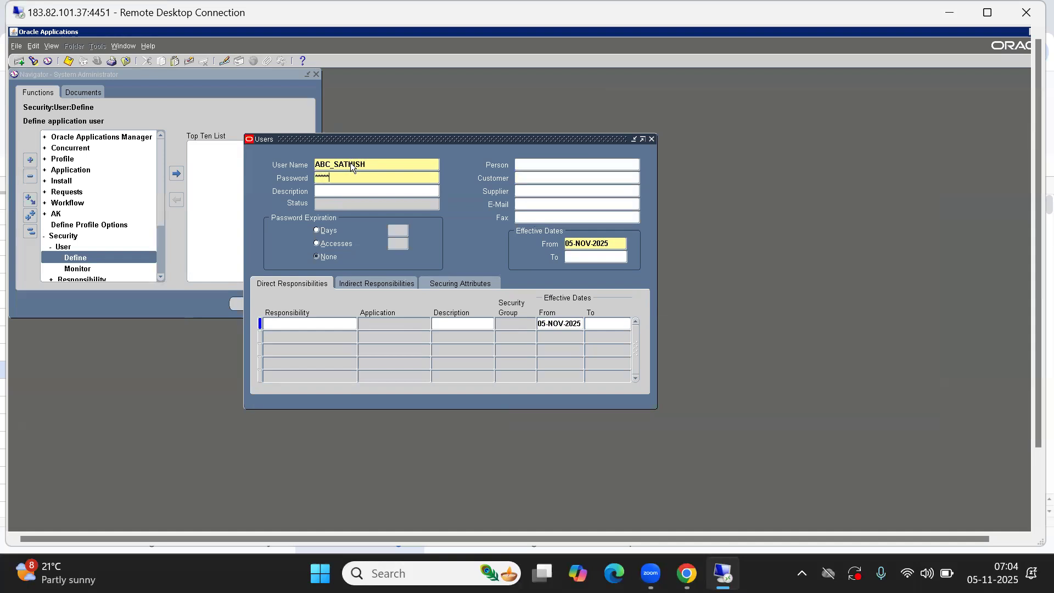
{"action": "key", "text": "Tab"}
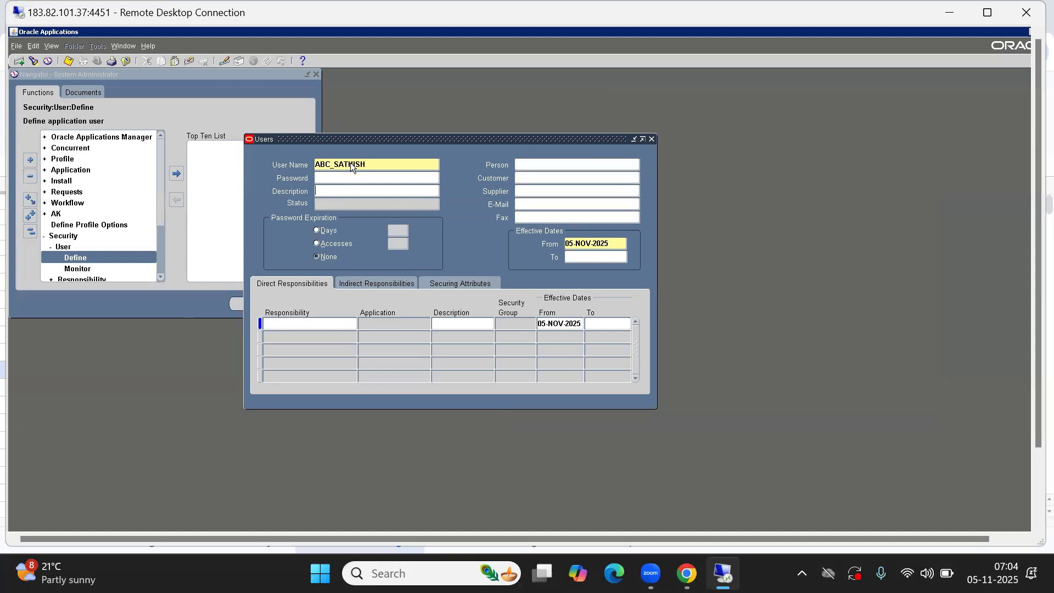
Link the employee matching '%sathish' as the user's person
{"action": "left_click", "coordinate": [569, 164]}
{"action": "type", "text": "%"}
{"action": "type", "text": "sathi"}
{"action": "key", "text": "BackSpace"}
{"action": "key", "text": "BackSpace"}
{"action": "key", "text": "BackSpace"}
{"action": "key", "text": "BackSpace"}
{"action": "key", "text": "BackSpace"}
{"action": "type", "text": "sathish"}
{"action": "key", "text": "Tab"}
Assign the ABC SI Purchasing responsibility to ABC_SATHISH
{"action": "left_click", "coordinate": [301, 326]}
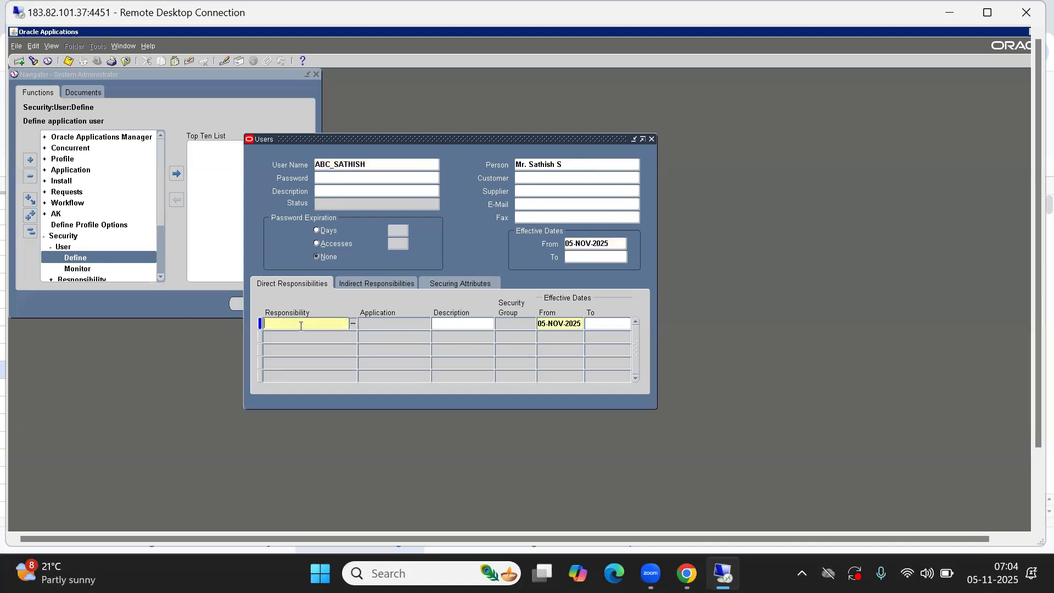
{"action": "type", "text": "abc si"}
{"action": "key", "text": "Tab"}
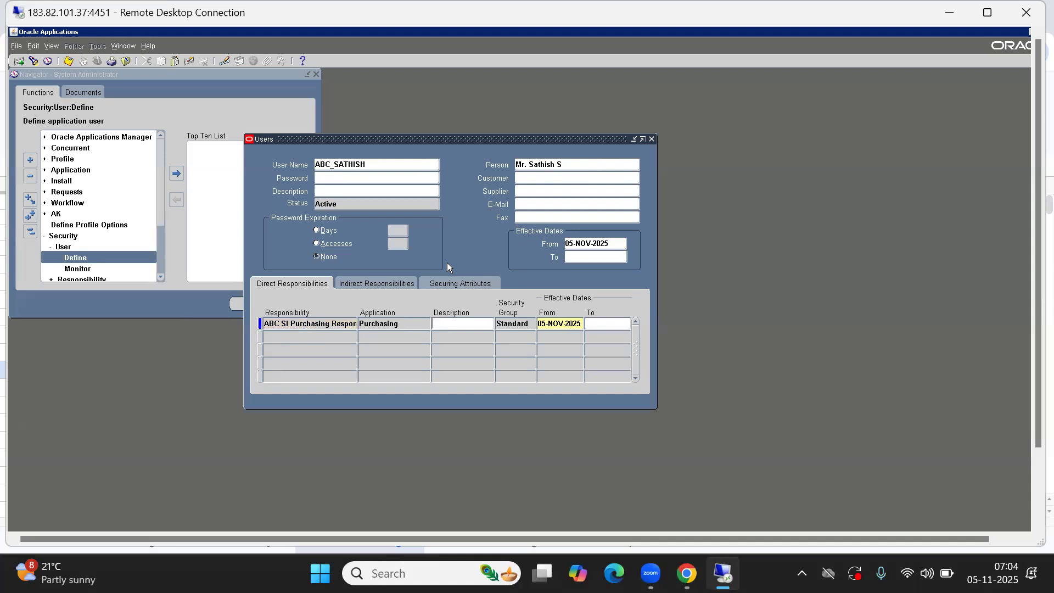
Save the new user from the File menu and close the Users form
{"action": "left_click", "coordinate": [550, 204]}
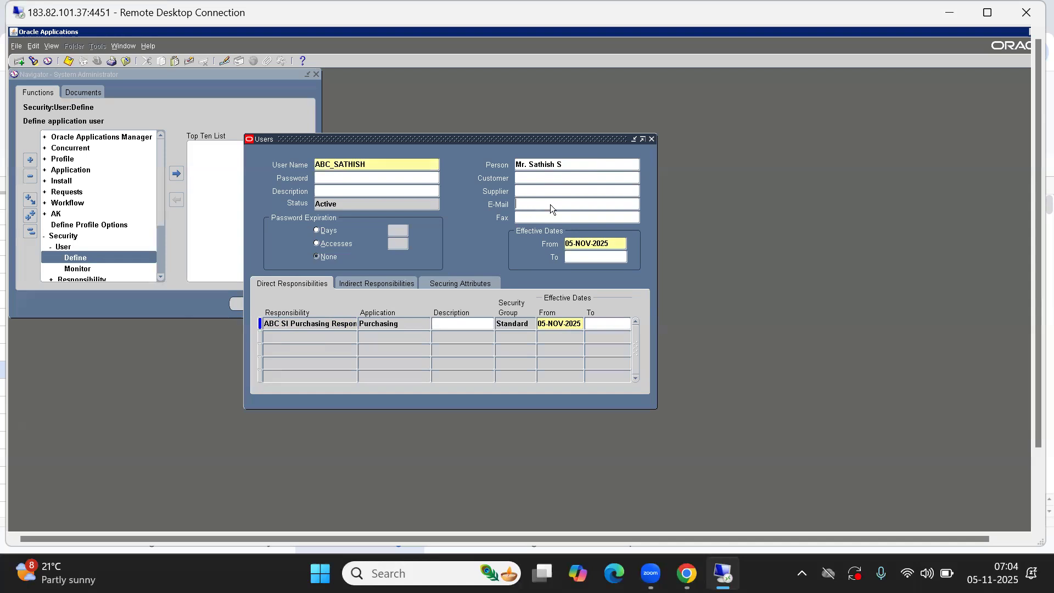
{"action": "key", "text": "alt"}
{"action": "left_click", "coordinate": [281, 285]}
{"action": "key", "text": "alt"}
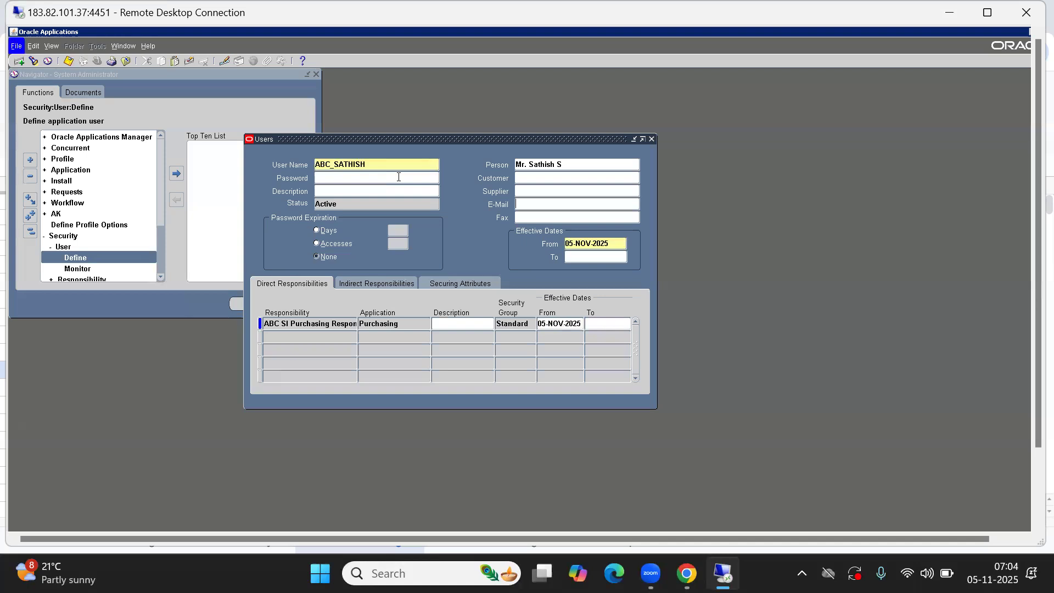
{"action": "key", "text": "f"}
{"action": "key", "text": "c"}
Reopen the Users form from Security, close it, and bring up the Oracle SCM Topics sheet
{"action": "left_click", "coordinate": [30, 234]}
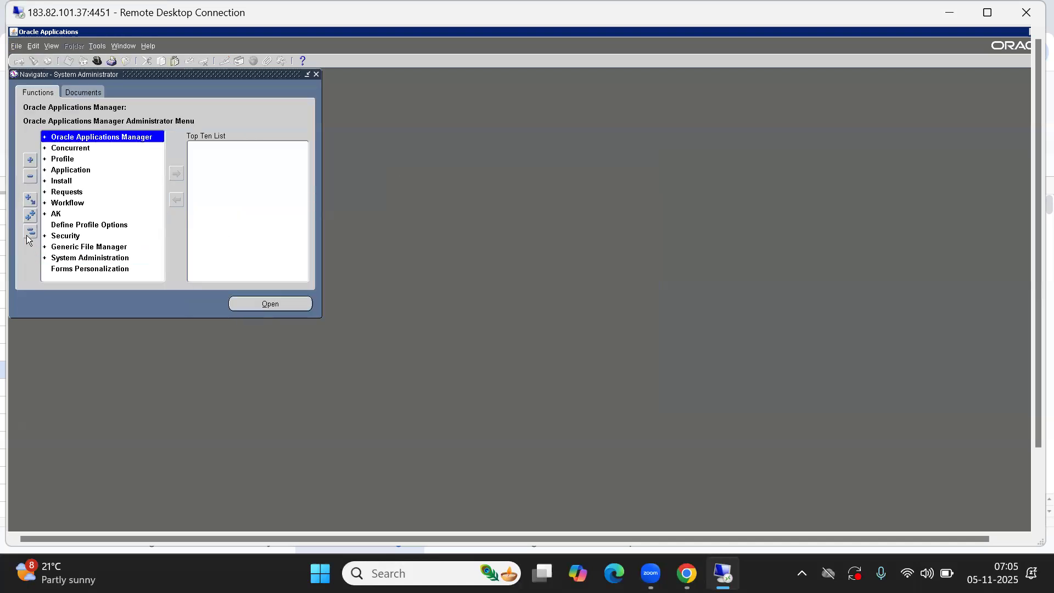
{"action": "double_click", "coordinate": [67, 235]}
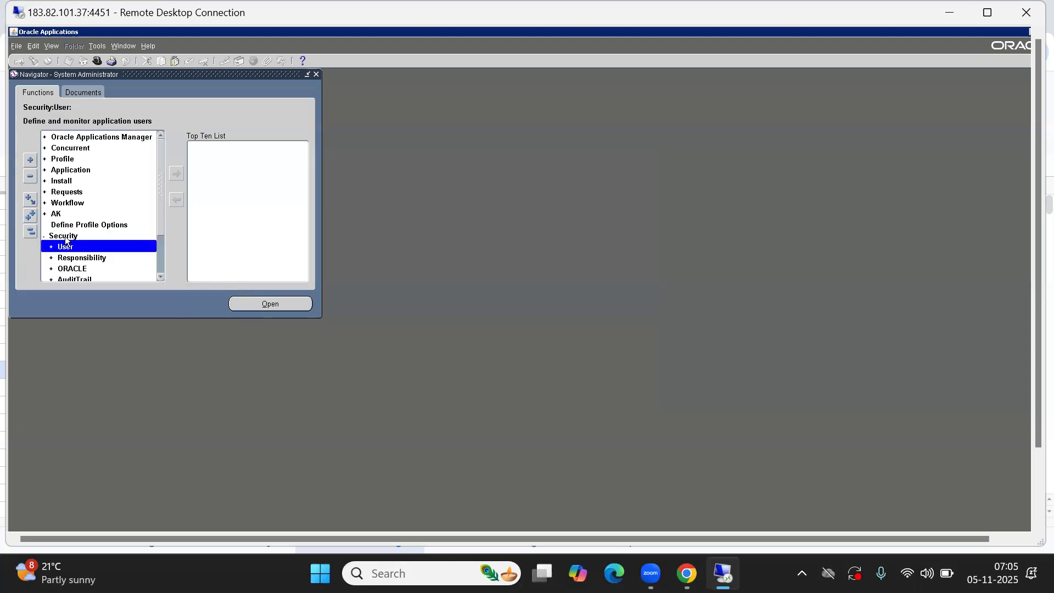
{"action": "key", "text": "Return"}
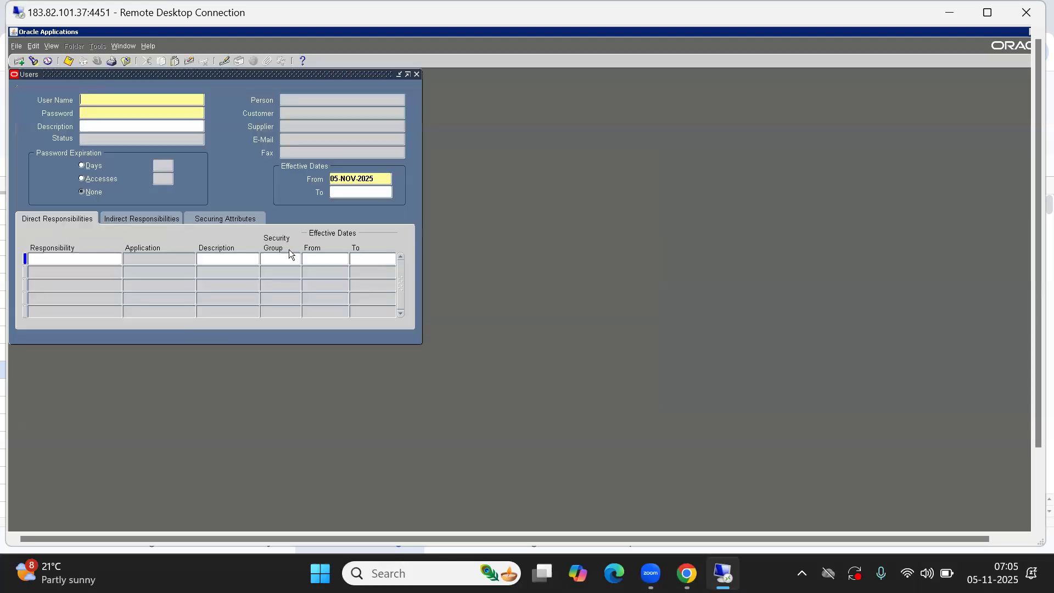
{"action": "left_click_drag", "start_coordinate": [177, 77], "coordinate": [471, 151]}
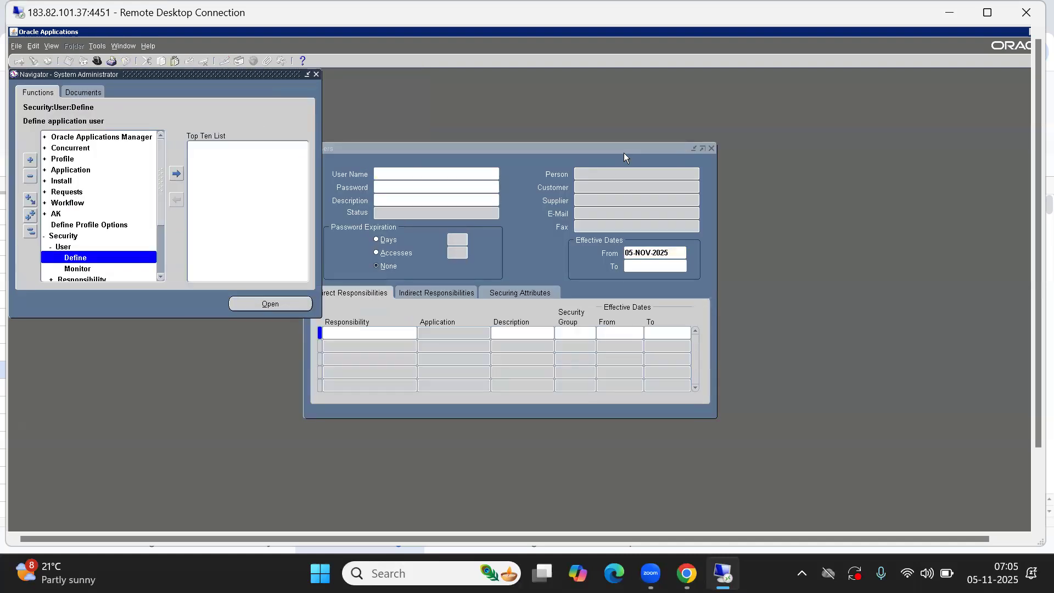
{"action": "left_click", "coordinate": [711, 149]}
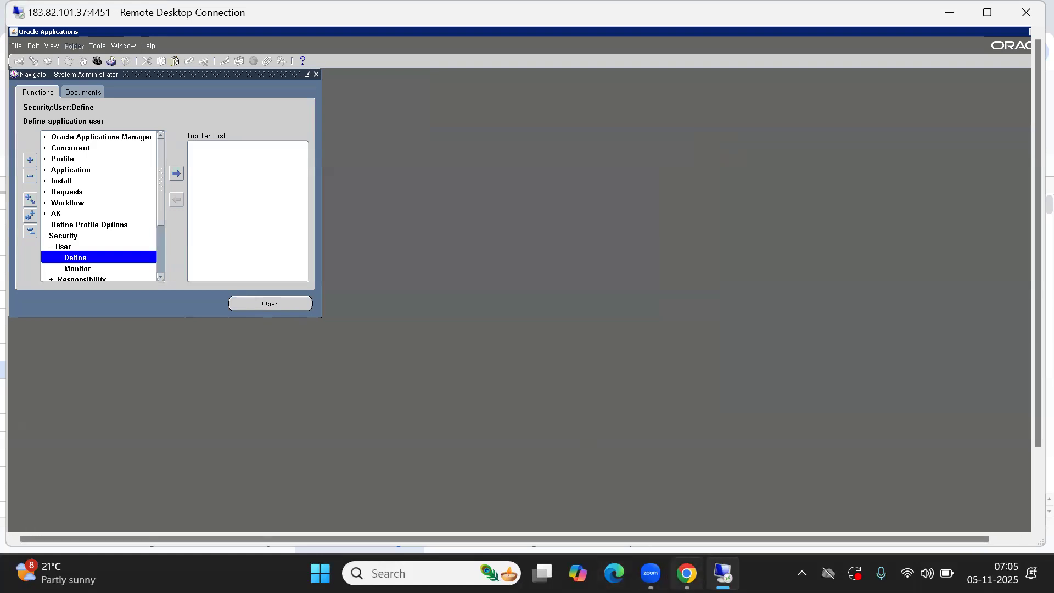
{"action": "mouse_move", "coordinate": [686, 574]}
{"action": "left_click", "coordinate": [650, 501]}
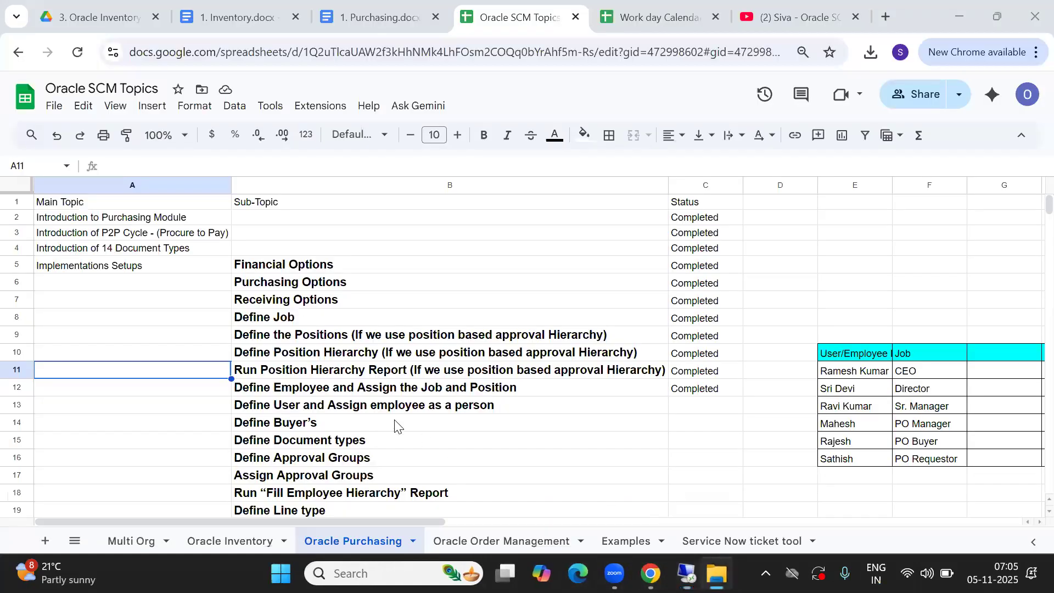
Mark C13 Completed for 'Define User and Assign employee as a person'
{"action": "left_click", "coordinate": [312, 409]}
{"action": "key", "text": "Right"}
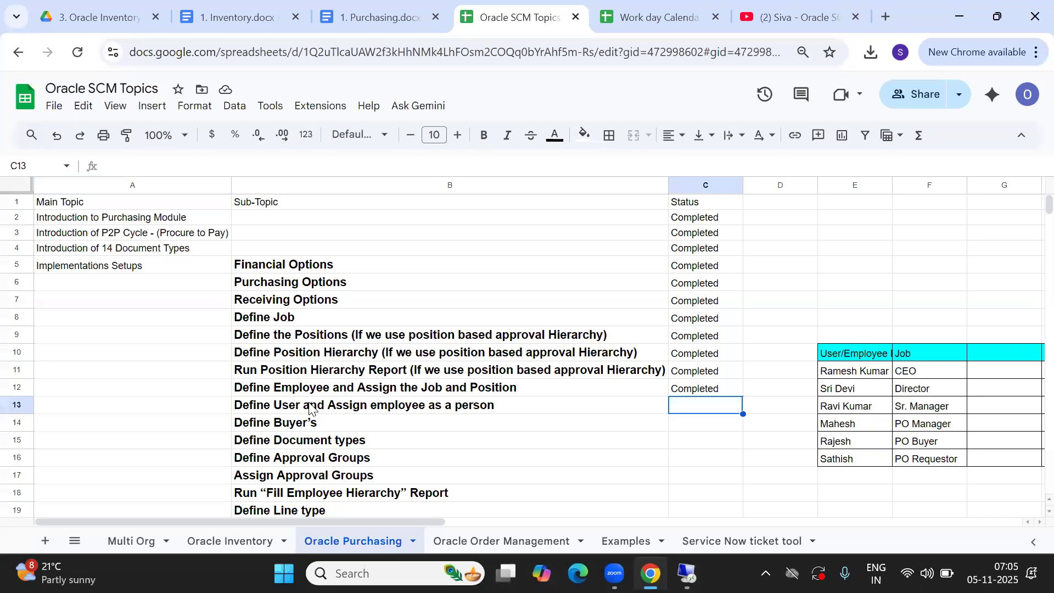
{"action": "type", "text": "Completed"}
{"action": "key", "text": "Tab"}
Move to the Define Buyer's row and look up the PO Buyer's employee and job
{"action": "key", "text": "Down"}
{"action": "key", "text": "Left"}
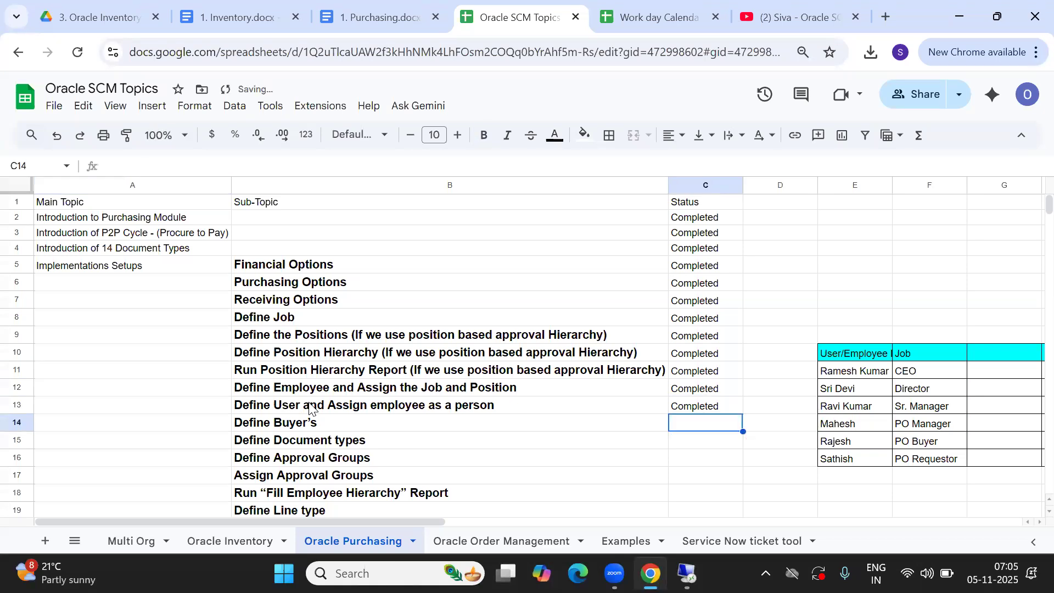
{"action": "key", "text": "Left"}
{"action": "key", "text": "Left"}
{"action": "key", "text": "Right"}
{"action": "key", "text": "Right"}
{"action": "key", "text": "Left"}
{"action": "key", "text": "Left"}
{"action": "key", "text": "Right"}
{"action": "key", "text": "Right"}
{"action": "key", "text": "Right"}
{"action": "key", "text": "Right"}
{"action": "key", "text": "Right"}
{"action": "key", "text": "Down"}
{"action": "key", "text": "Left"}
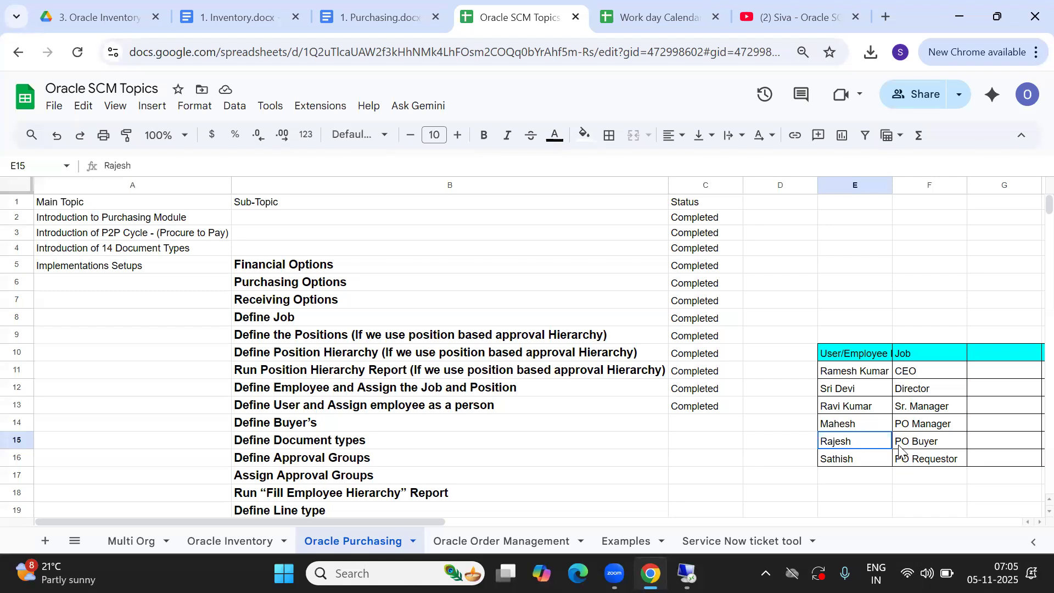
{"action": "left_click", "coordinate": [932, 449], "text": "shift"}
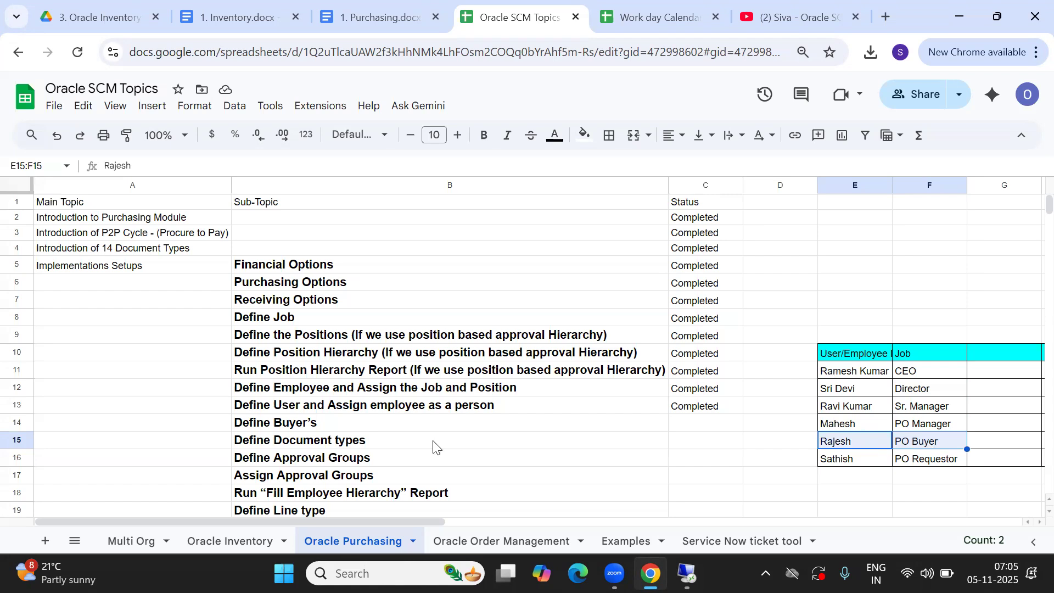
Recheck the PO Buyer employee against Define Buyer's, then switch back to Oracle Applications
{"action": "left_click", "coordinate": [329, 431]}
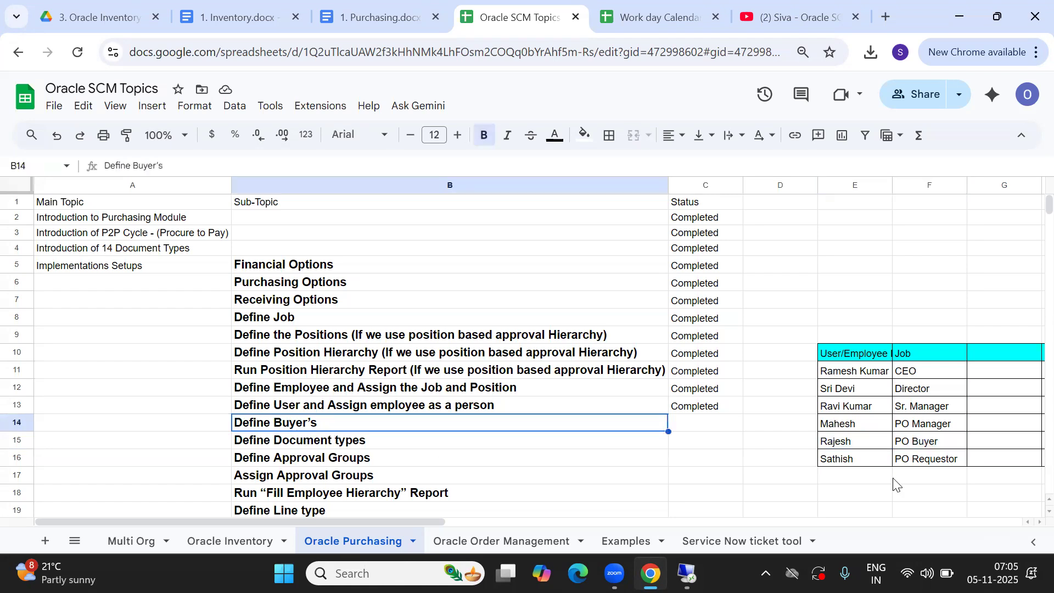
{"action": "left_click", "coordinate": [837, 449]}
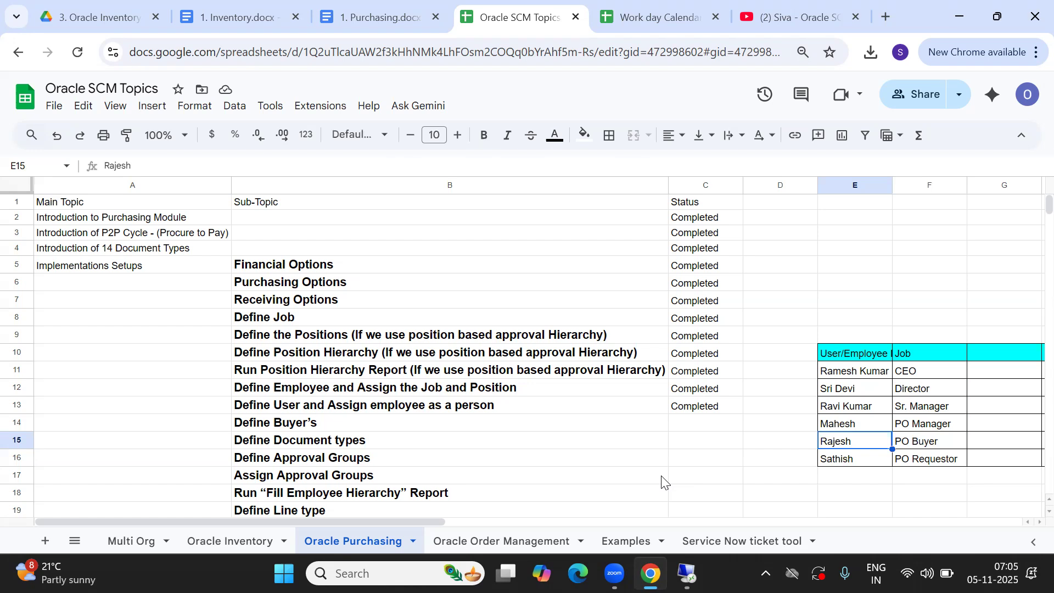
{"action": "left_click", "coordinate": [409, 427]}
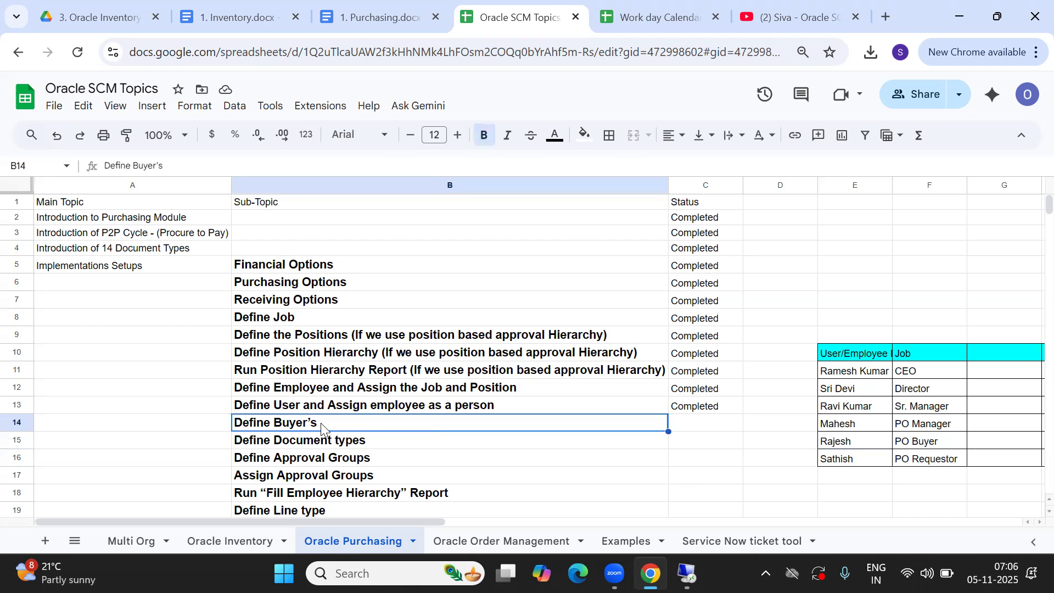
{"action": "key", "text": "Right"}
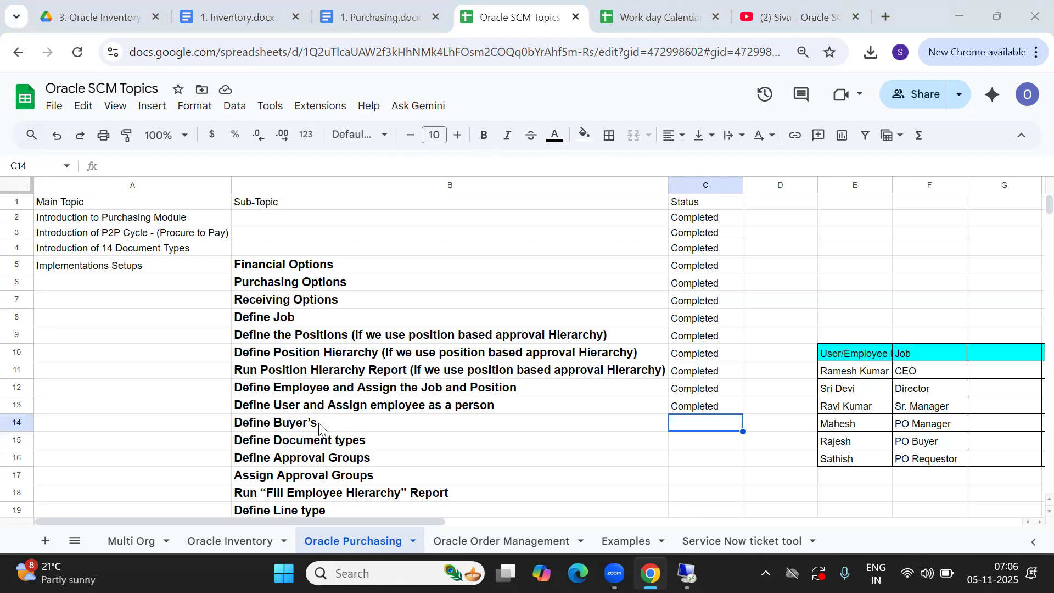
{"action": "key", "text": "alt+Tab"}
Switch to the ABC SI Purchasing responsibility and launch Purchase Orders
{"action": "left_click", "coordinate": [97, 61]}
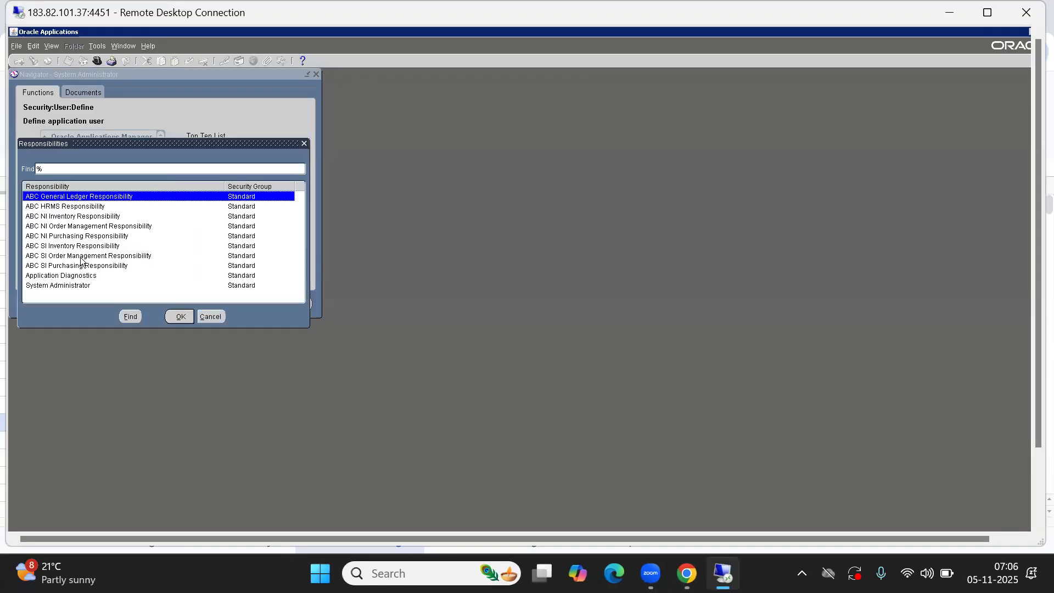
{"action": "double_click", "coordinate": [55, 266]}
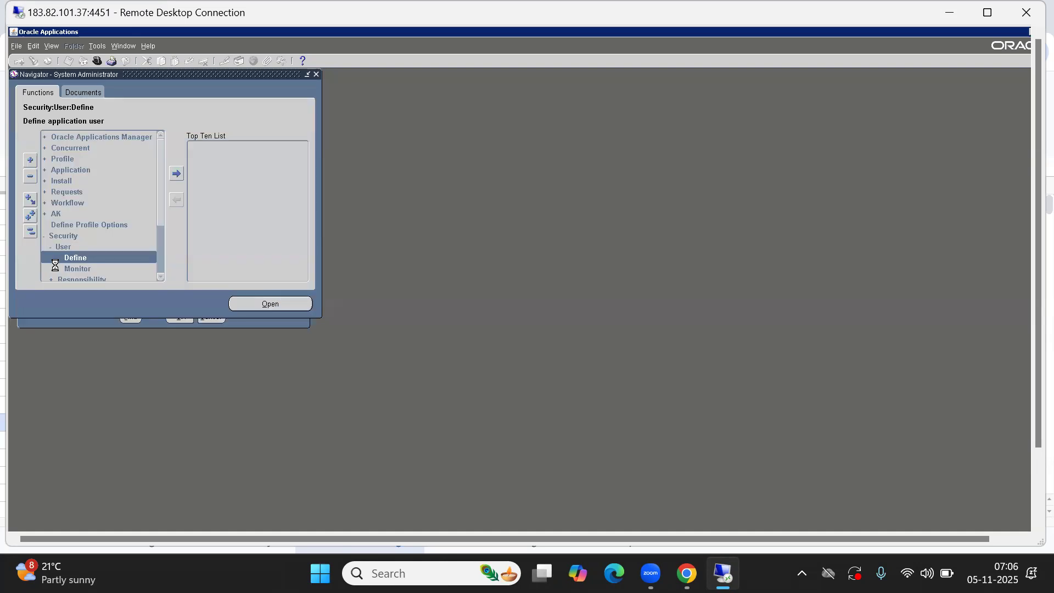
{"action": "type", "text": "s"}
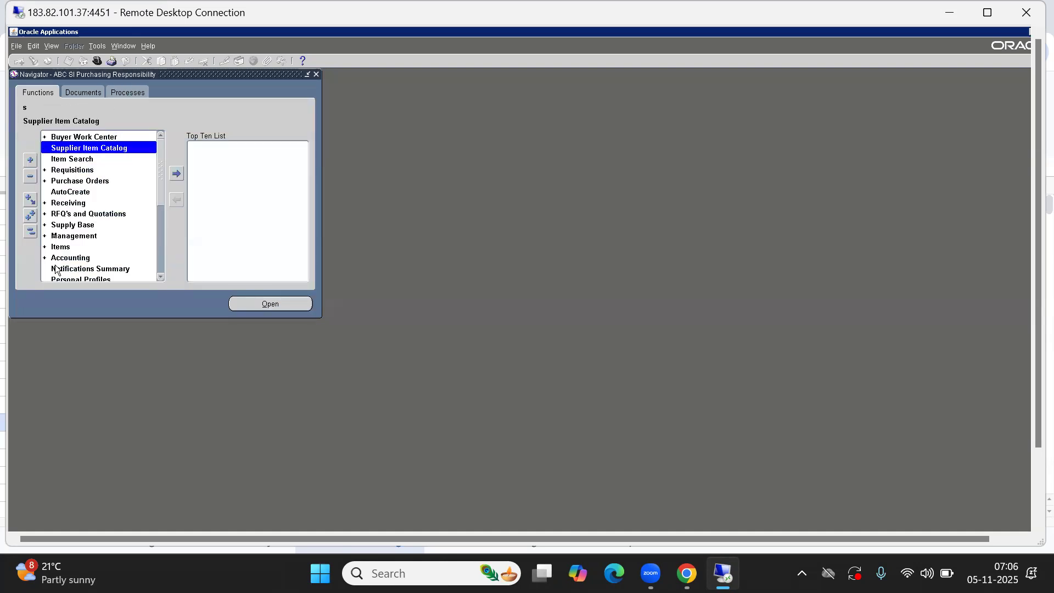
{"action": "key", "text": "Down"}
{"action": "key", "text": "Down"}
{"action": "key", "text": "Down"}
{"action": "key", "text": "Return"}
{"action": "key", "text": "Down"}
{"action": "key", "text": "Return"}
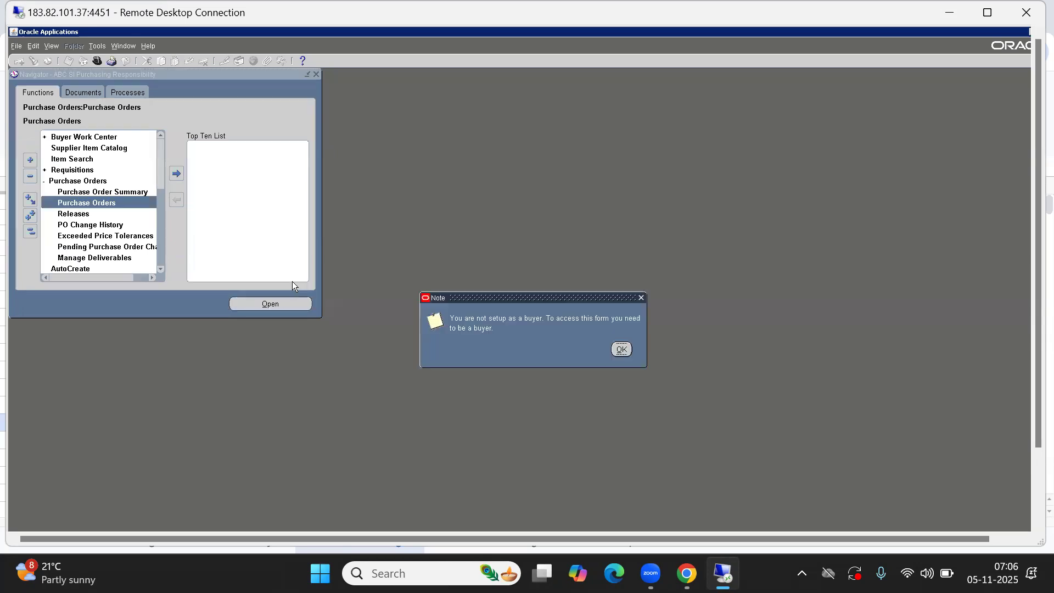
Dismiss the not-a-buyer warning and open Purchase Order Summary
{"action": "left_click_drag", "start_coordinate": [526, 298], "coordinate": [309, 178]}
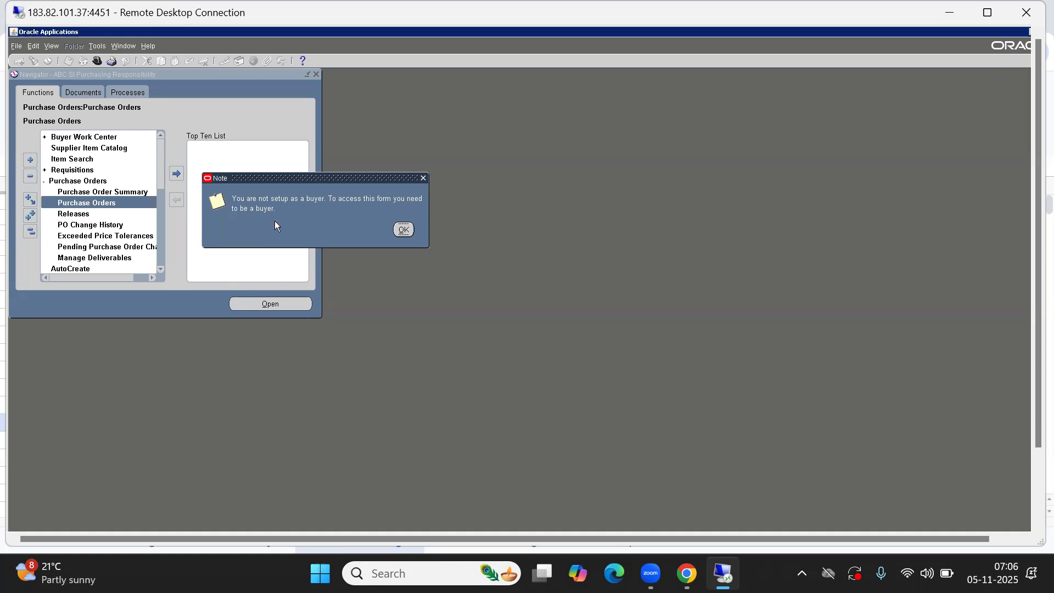
{"action": "left_click", "coordinate": [404, 229]}
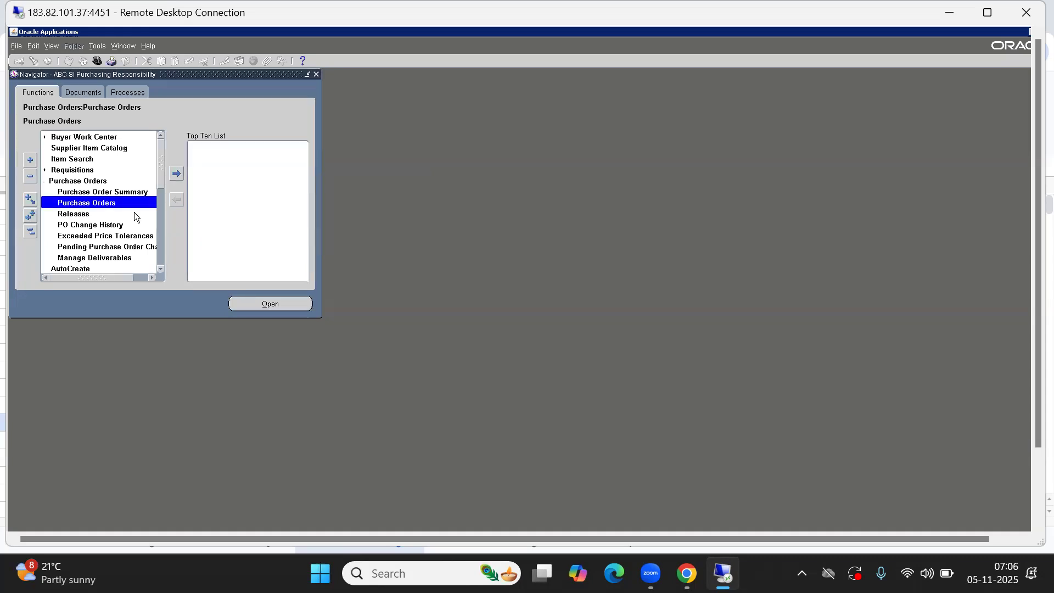
{"action": "left_click", "coordinate": [103, 192]}
{"action": "double_click", "coordinate": [103, 193]}
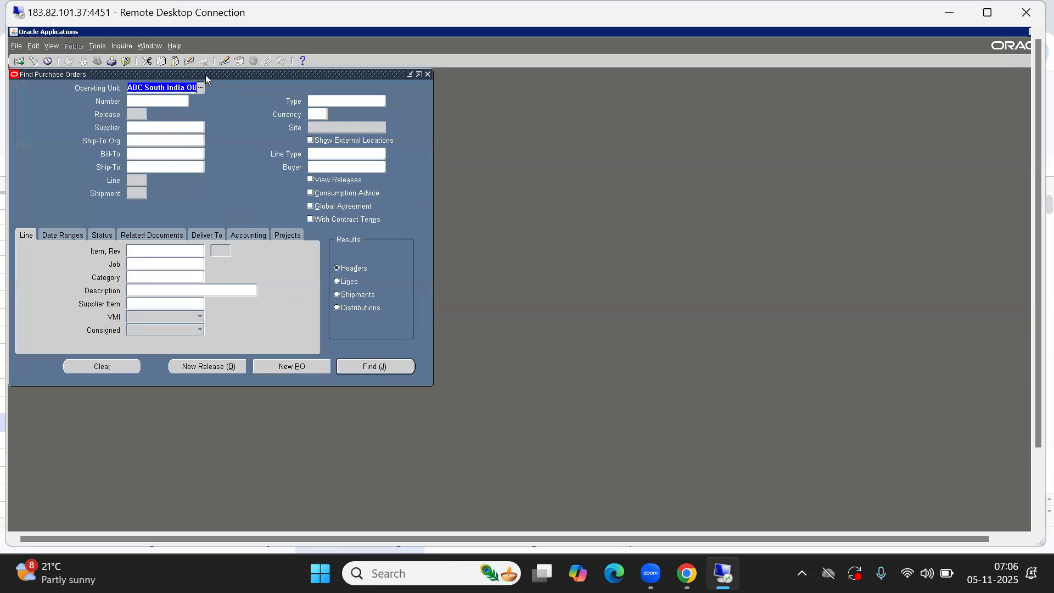
{"action": "left_click_drag", "start_coordinate": [205, 74], "coordinate": [447, 148]}
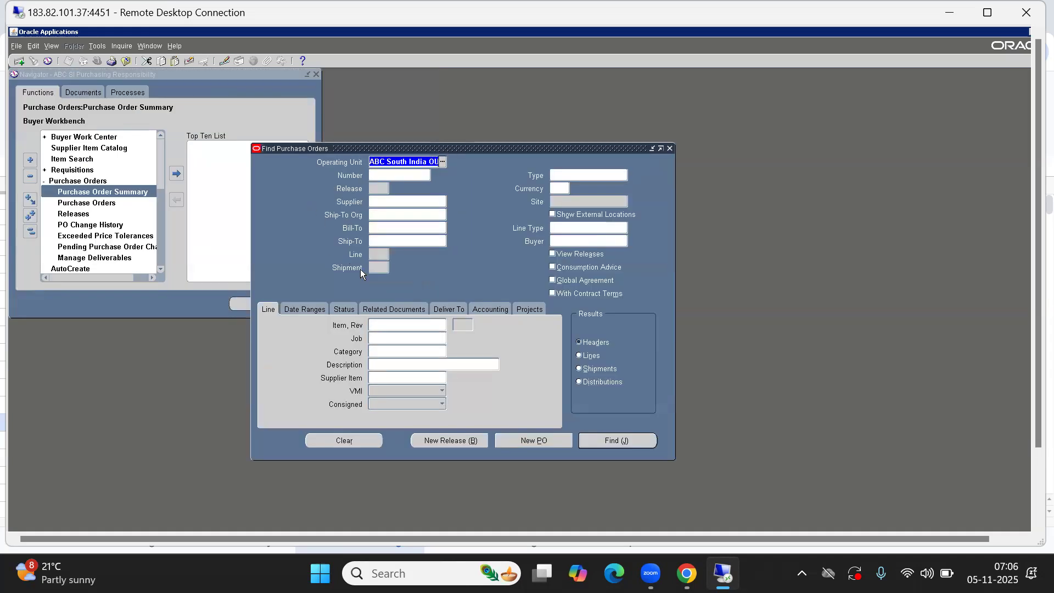
{"action": "left_click", "coordinate": [670, 148]}
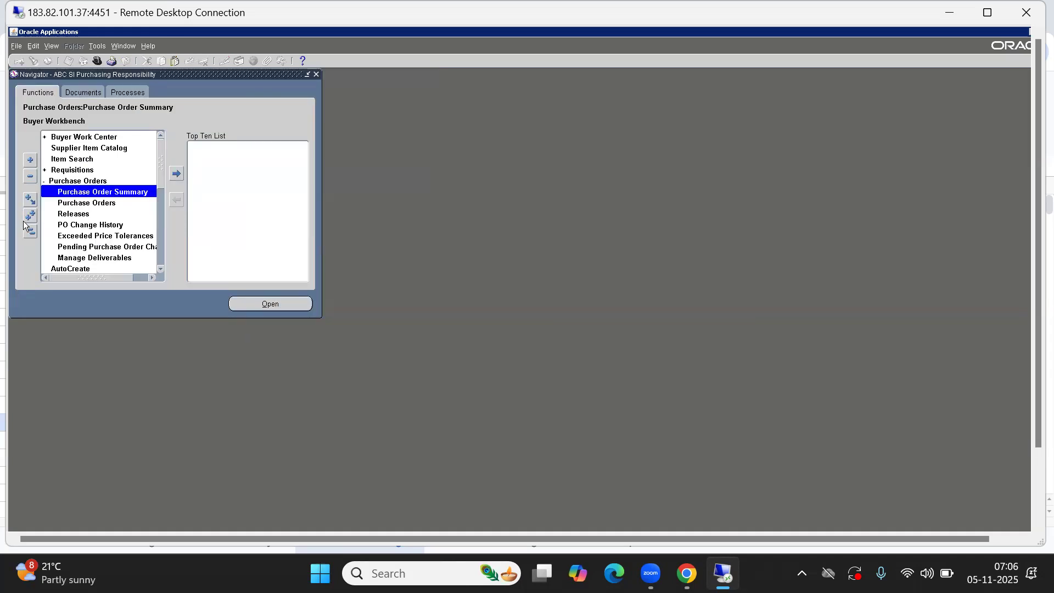
{"action": "left_click", "coordinate": [31, 231]}
{"action": "double_click", "coordinate": [68, 173]}
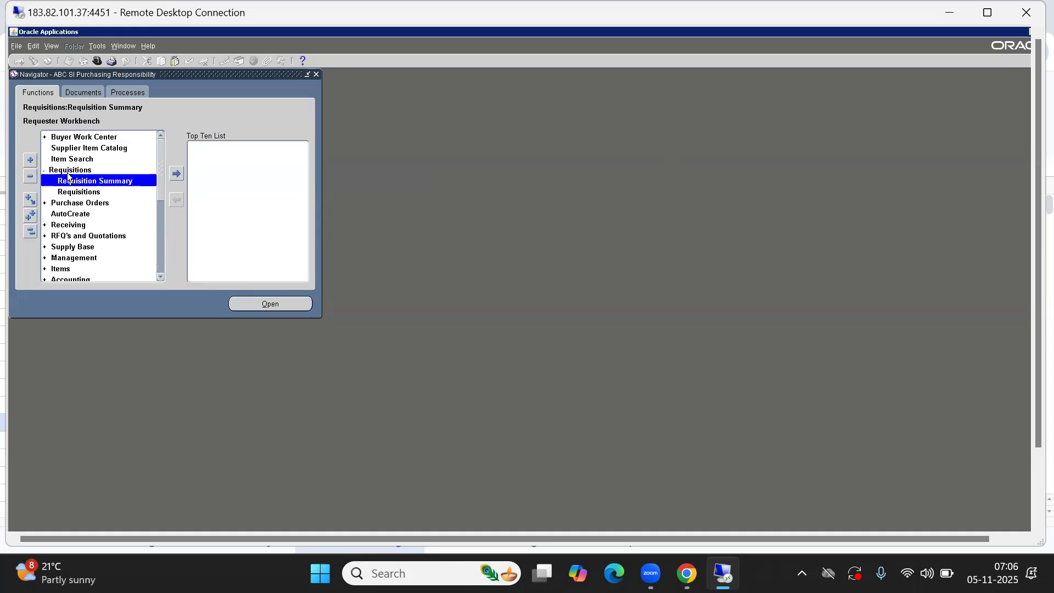
{"action": "double_click", "coordinate": [106, 181]}
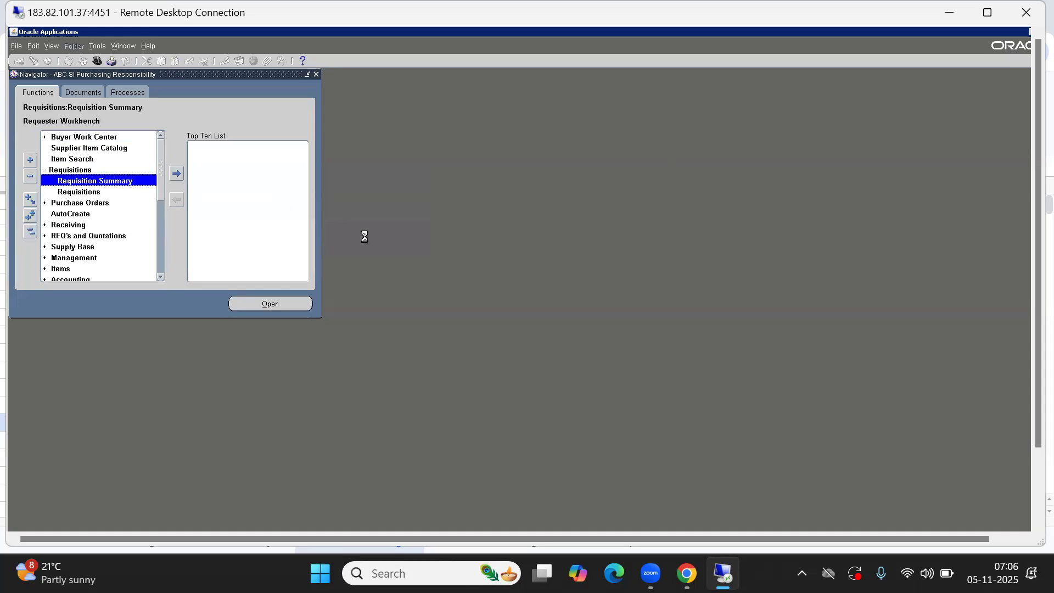
{"action": "left_click", "coordinate": [424, 77]}
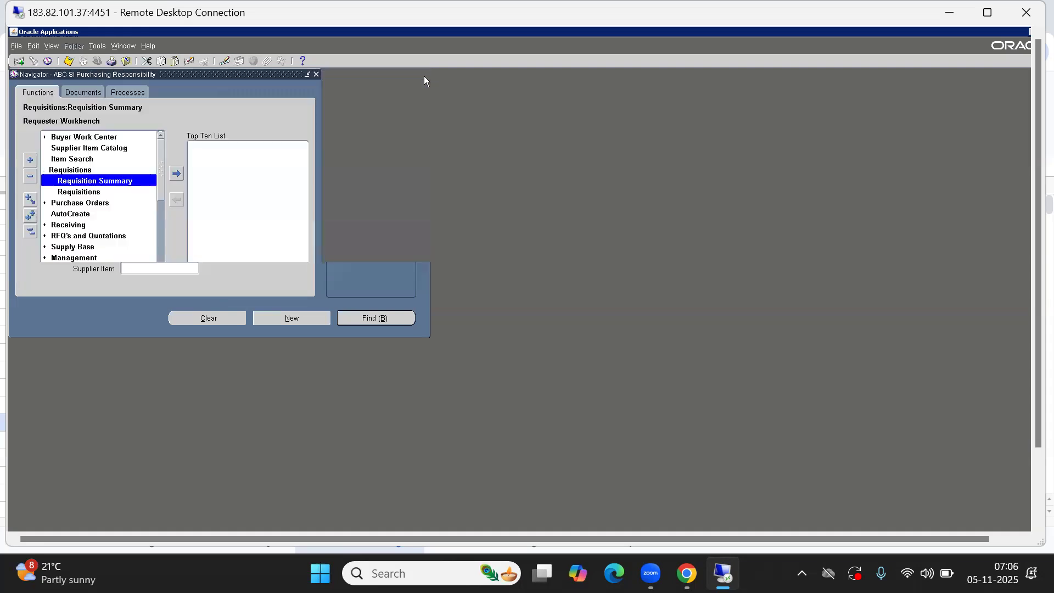
{"action": "left_click", "coordinate": [93, 192]}
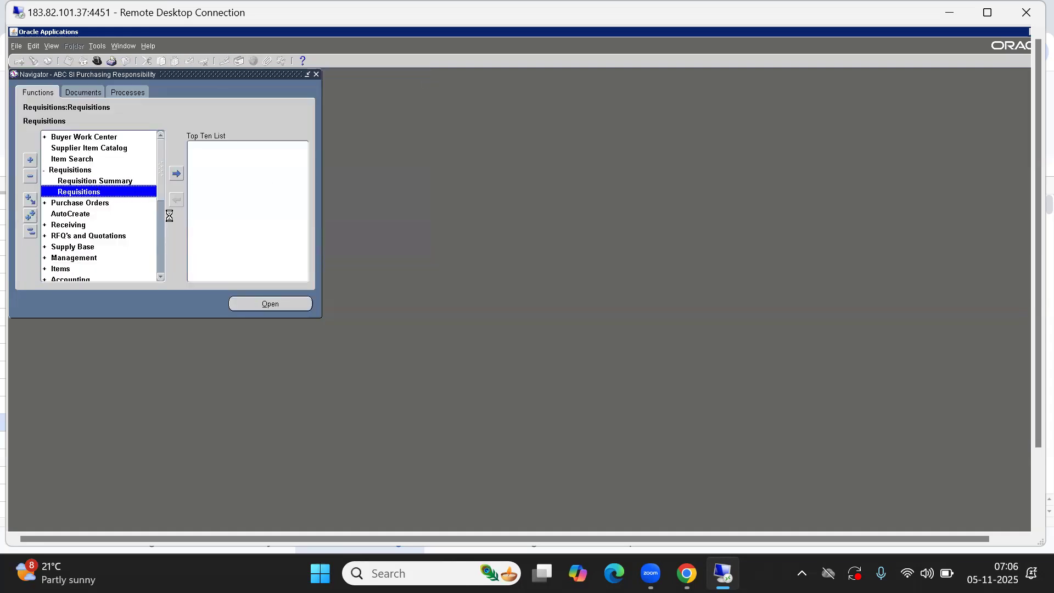
{"action": "left_click_drag", "start_coordinate": [188, 73], "coordinate": [548, 141]}
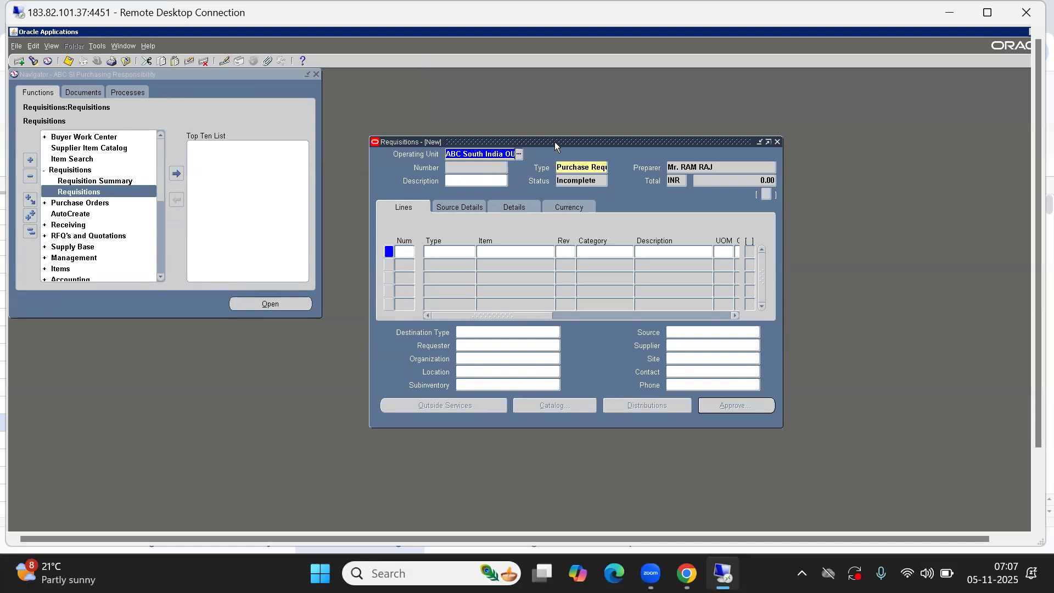
{"action": "left_click_drag", "start_coordinate": [554, 141], "coordinate": [388, 118]}
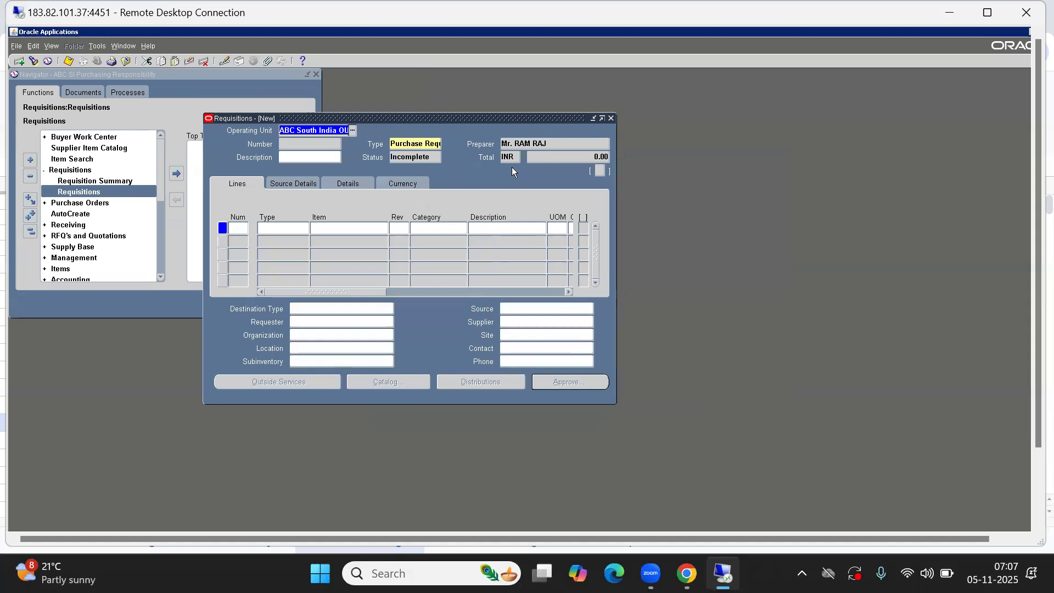
{"action": "left_click", "coordinate": [564, 144]}
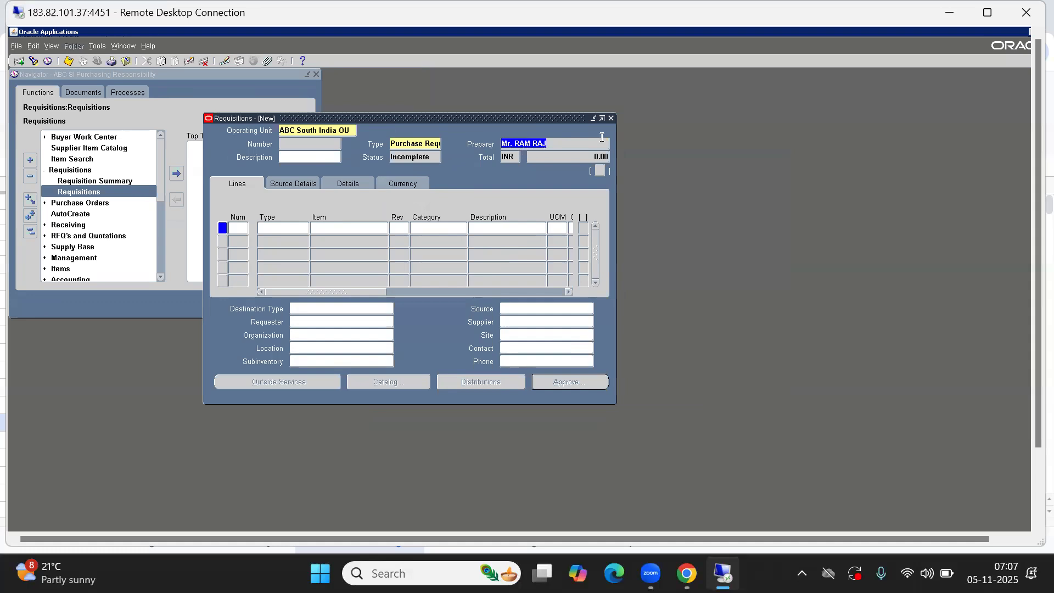
{"action": "left_click", "coordinate": [611, 118]}
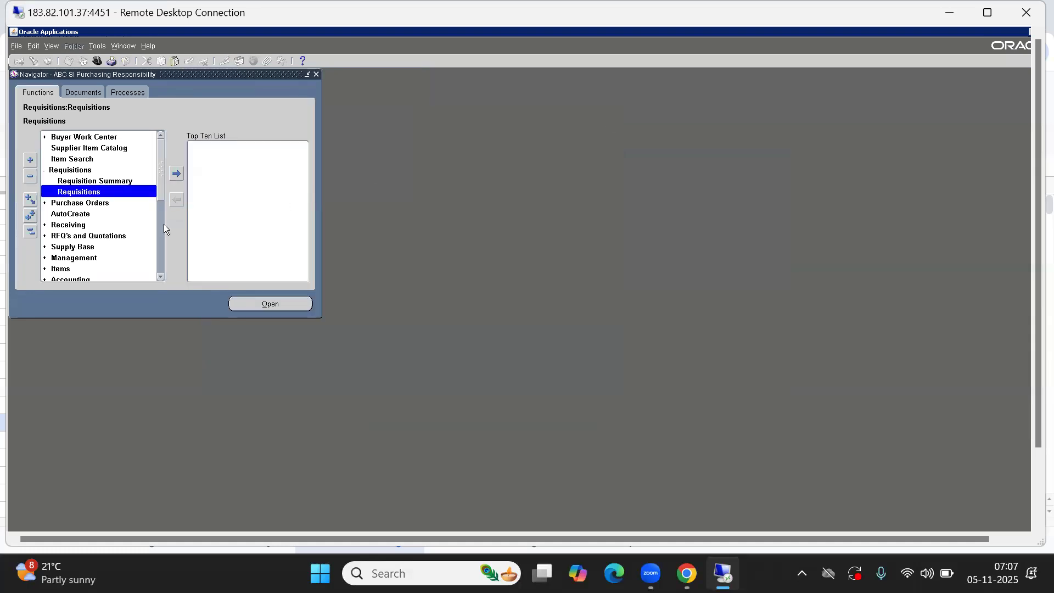
{"action": "left_click", "coordinate": [30, 231]}
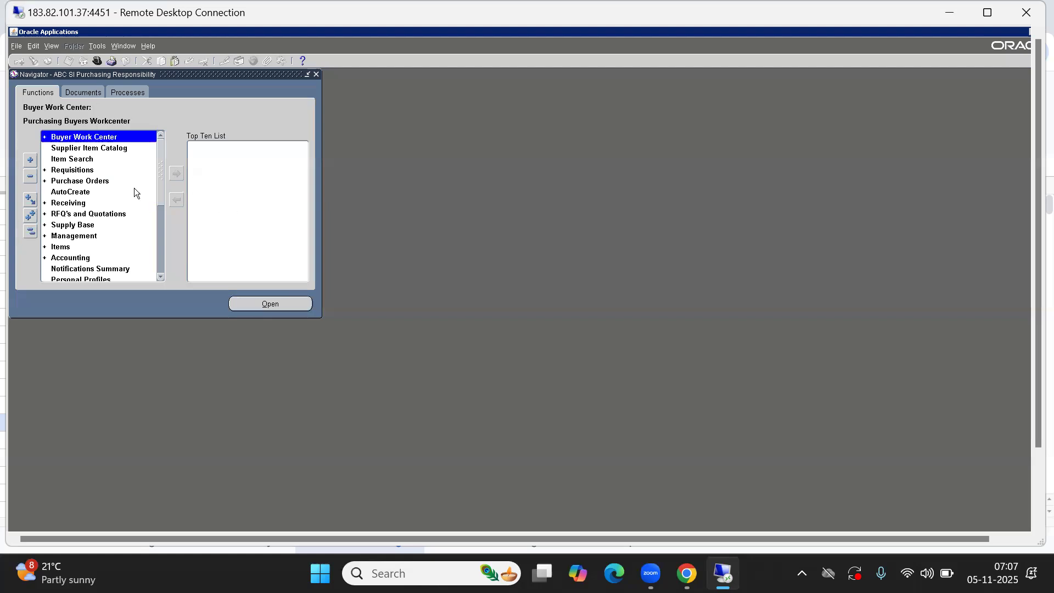
Navigate Setup > Personnel > Buyers in the Navigator and open the Buyers page
{"action": "left_click", "coordinate": [87, 191]}
{"action": "left_click", "coordinate": [30, 233]}
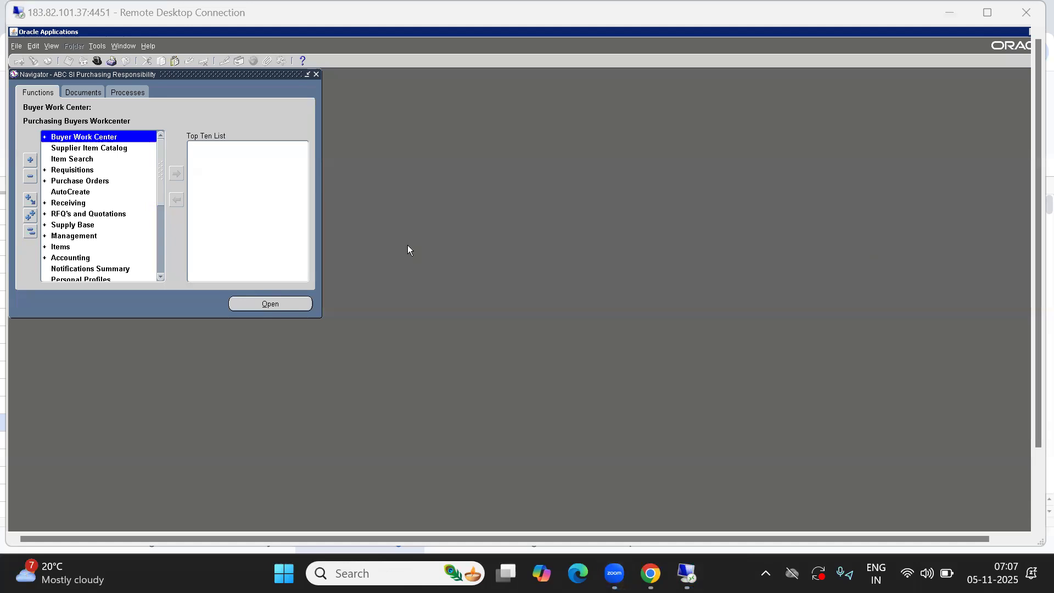
{"action": "left_click", "coordinate": [28, 232]}
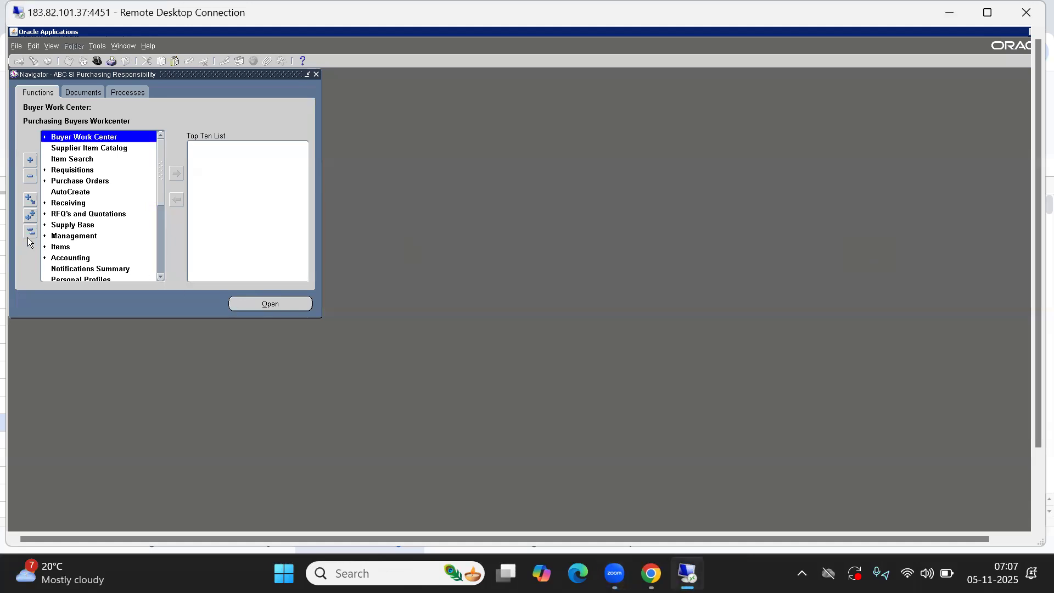
{"action": "type", "text": "se"}
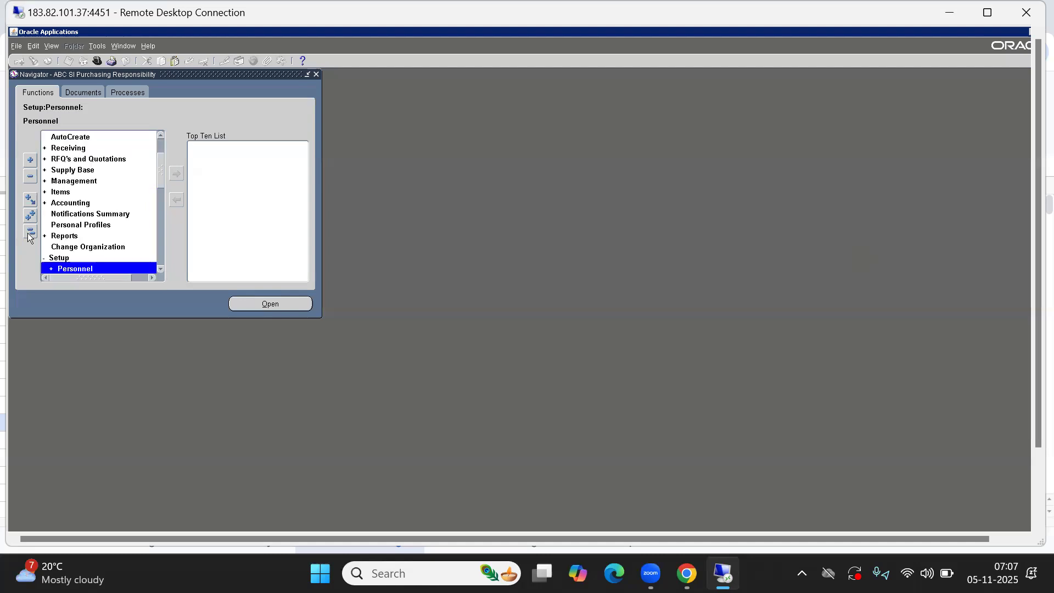
{"action": "key", "text": "Down"}
{"action": "key", "text": "Down"}
{"action": "key", "text": "Up"}
{"action": "key", "text": "Up"}
{"action": "key", "text": "Return"}
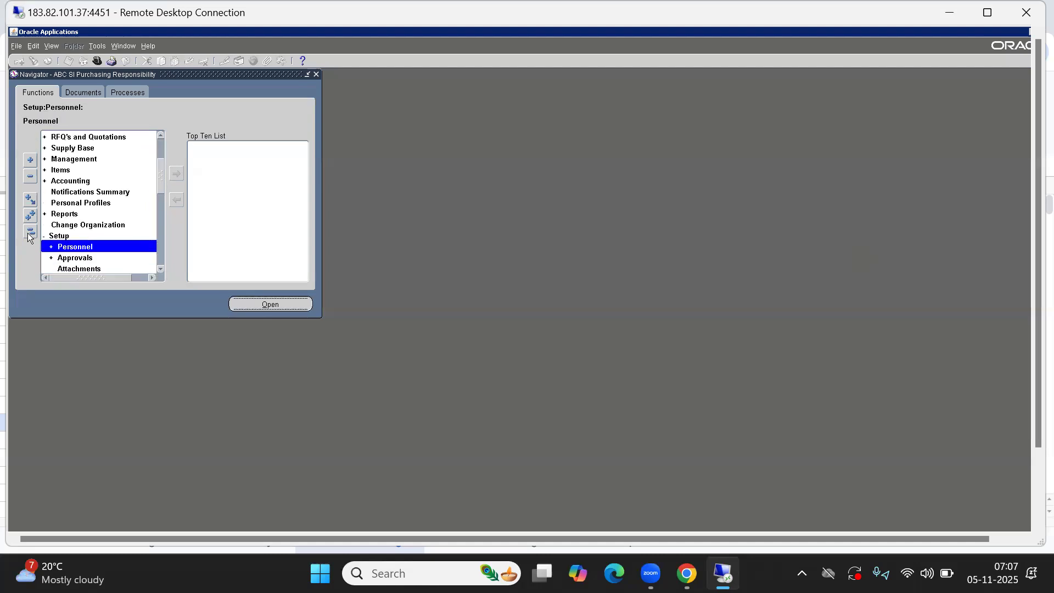
{"action": "key", "text": "Down"}
{"action": "key", "text": "Down"}
{"action": "key", "text": "Down"}
{"action": "key", "text": "Down"}
{"action": "key", "text": "Down"}
{"action": "key", "text": "Down"}
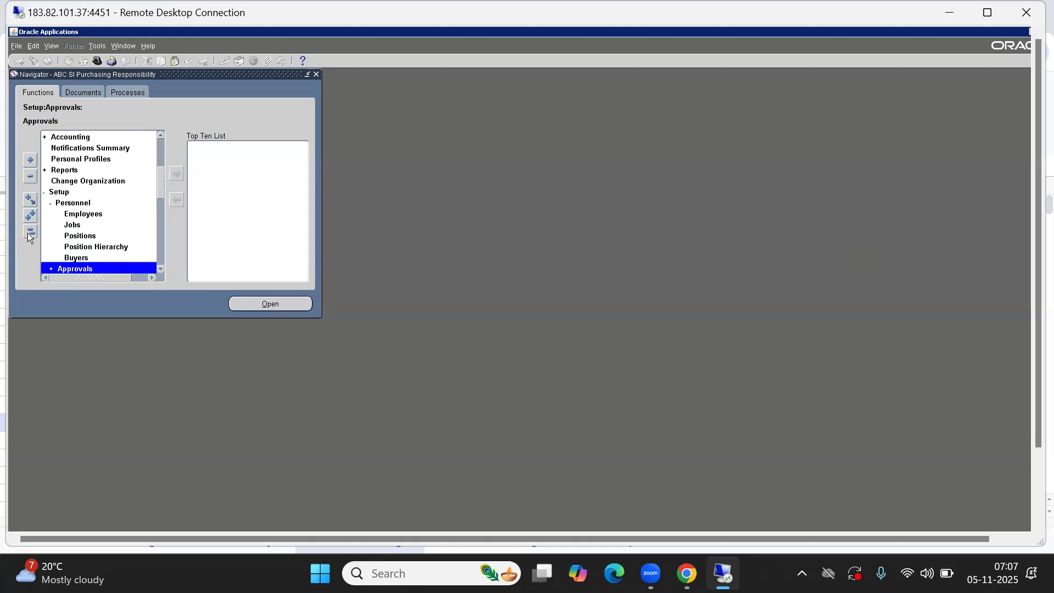
{"action": "key", "text": "Up"}
{"action": "key", "text": "Up"}
{"action": "key", "text": "Return"}
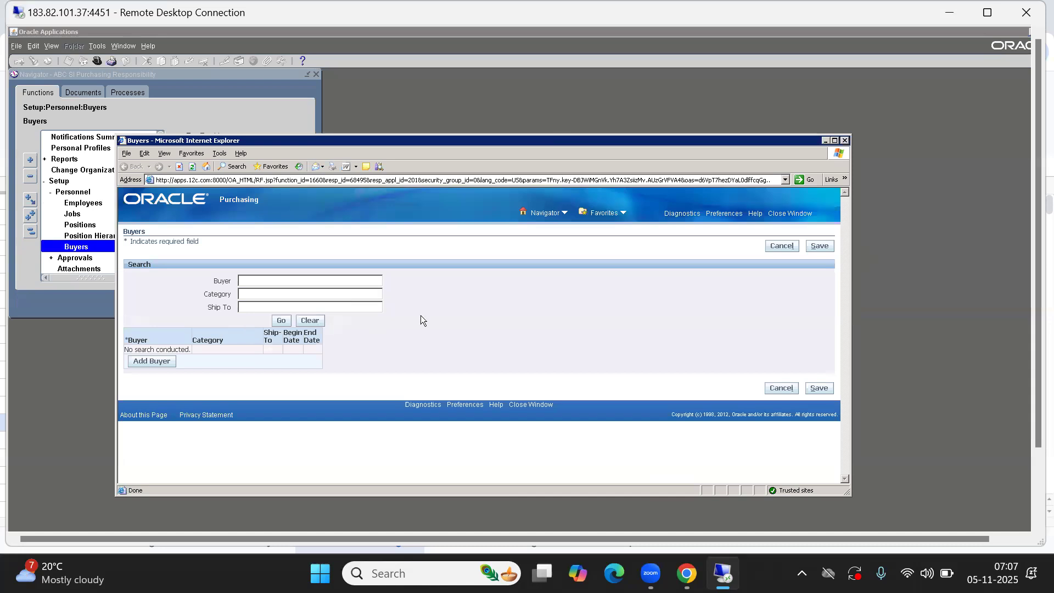
Add a buyer row and validate the employee '%Rajesh%' as the buyer
{"action": "left_click_drag", "start_coordinate": [571, 140], "coordinate": [553, 109]}
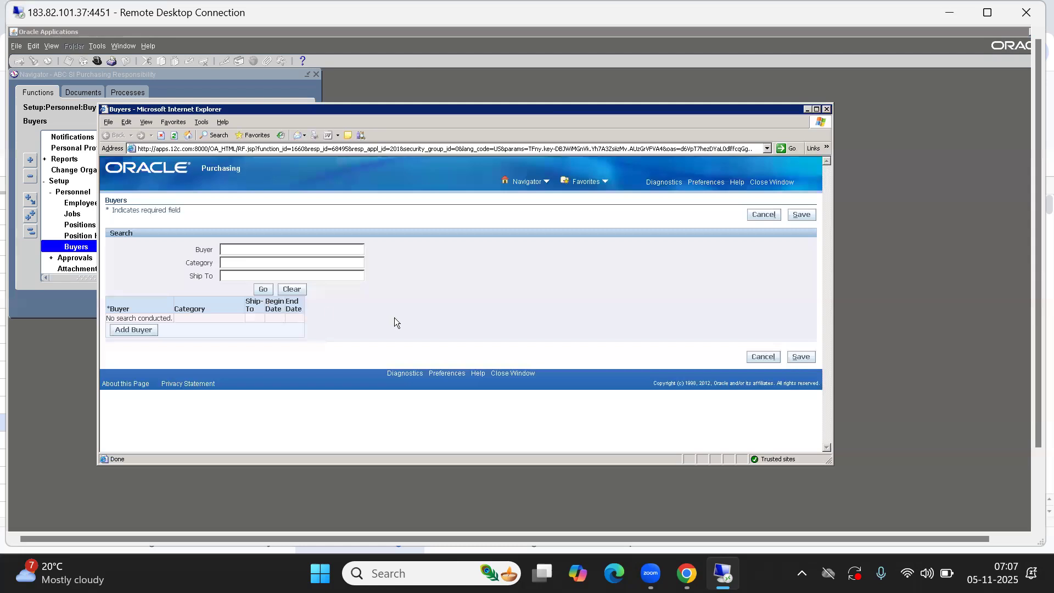
{"action": "left_click", "coordinate": [237, 251]}
{"action": "left_click", "coordinate": [135, 332]}
{"action": "left_click", "coordinate": [144, 311]}
{"action": "type", "text": "%Rajesh%"}
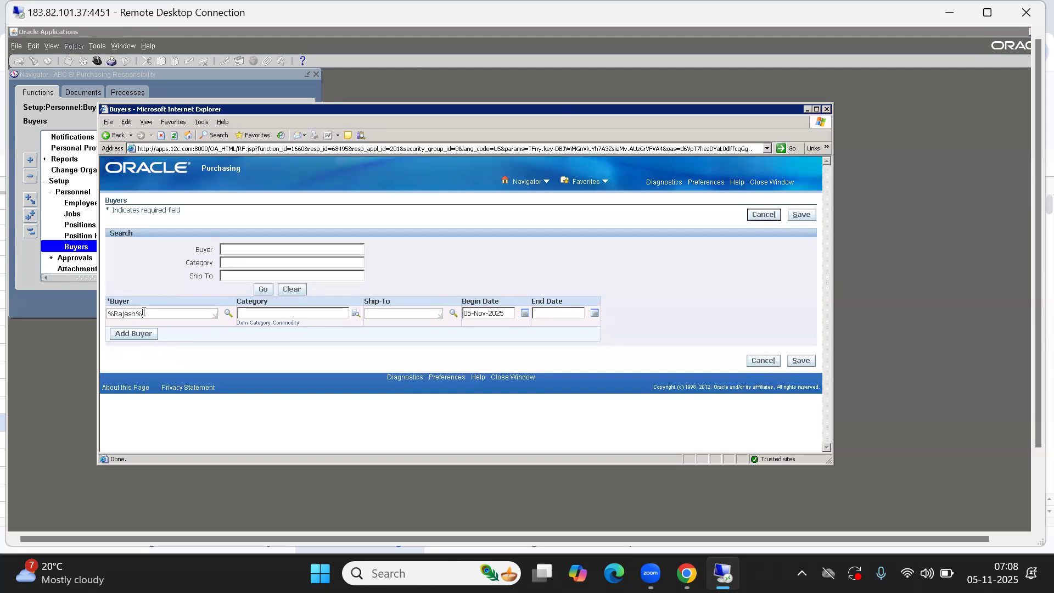
{"action": "key", "text": "Tab"}
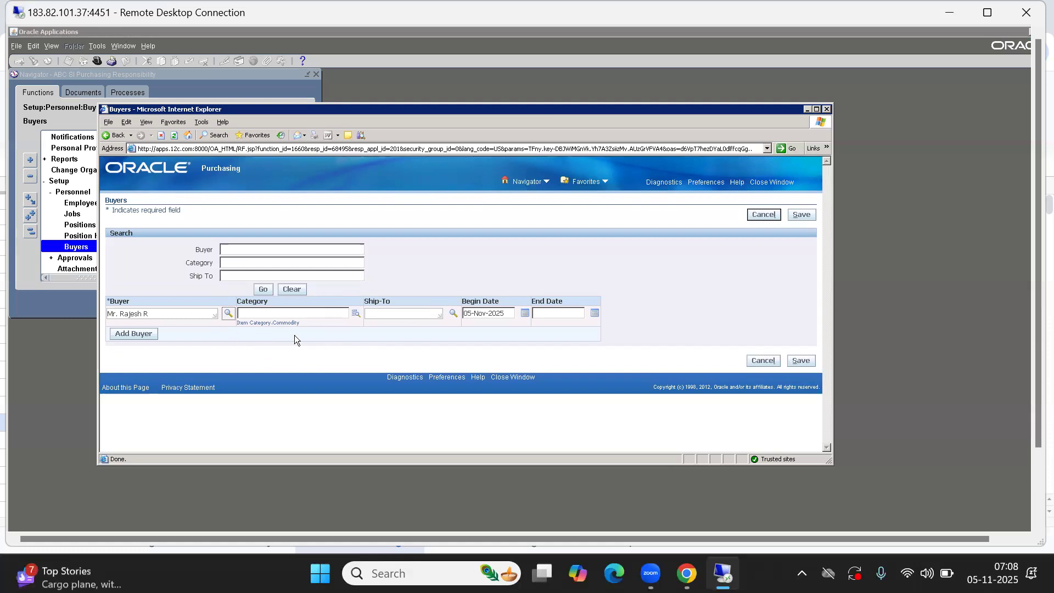
Save the new buyer and confirm the changes-saved message
{"action": "left_click", "coordinate": [802, 361]}
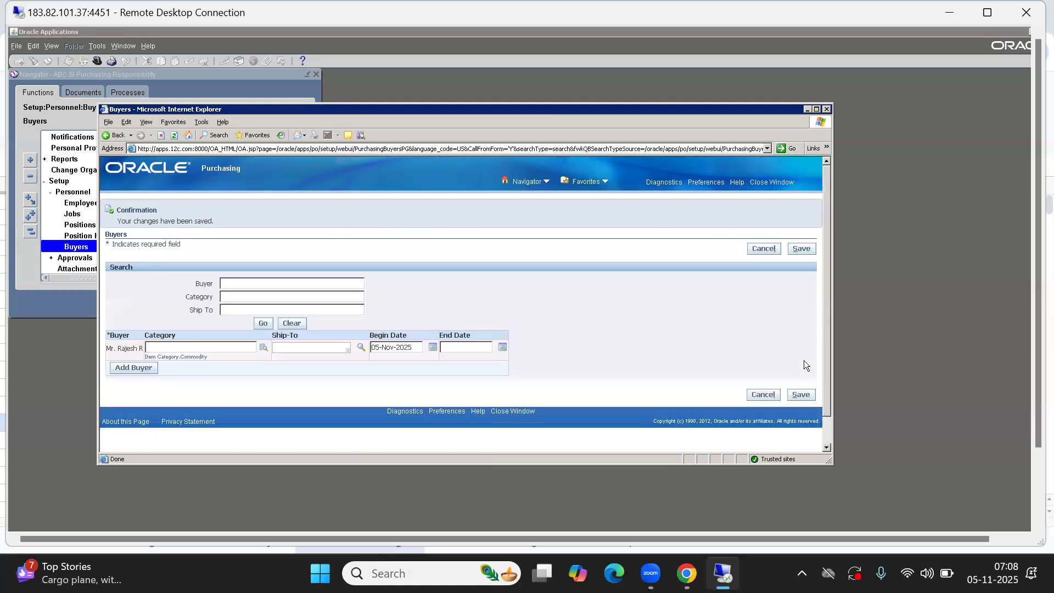
{"action": "left_click_drag", "start_coordinate": [116, 220], "coordinate": [228, 218]}
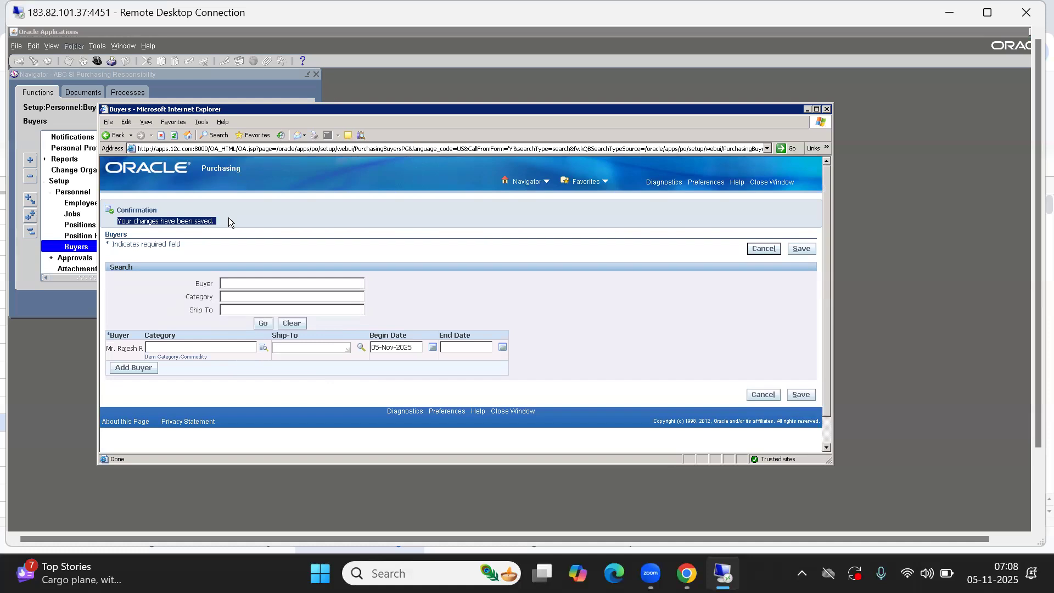
{"action": "key", "text": "alt+Tab"}
Enter 'completed' as the Status for the Define Buyer's row
{"action": "left_click", "coordinate": [310, 427]}
{"action": "key", "text": "Right"}
{"action": "type", "text": "completed"}
{"action": "key", "text": "Tab"}
{"action": "key", "text": "Down"}
Review the next sub-topics: Define Document types, Define Approval Groups and Assign Approval Groups
{"action": "key", "text": "Left"}
{"action": "key", "text": "Left"}
{"action": "key", "text": "Left"}
{"action": "key", "text": "Right"}
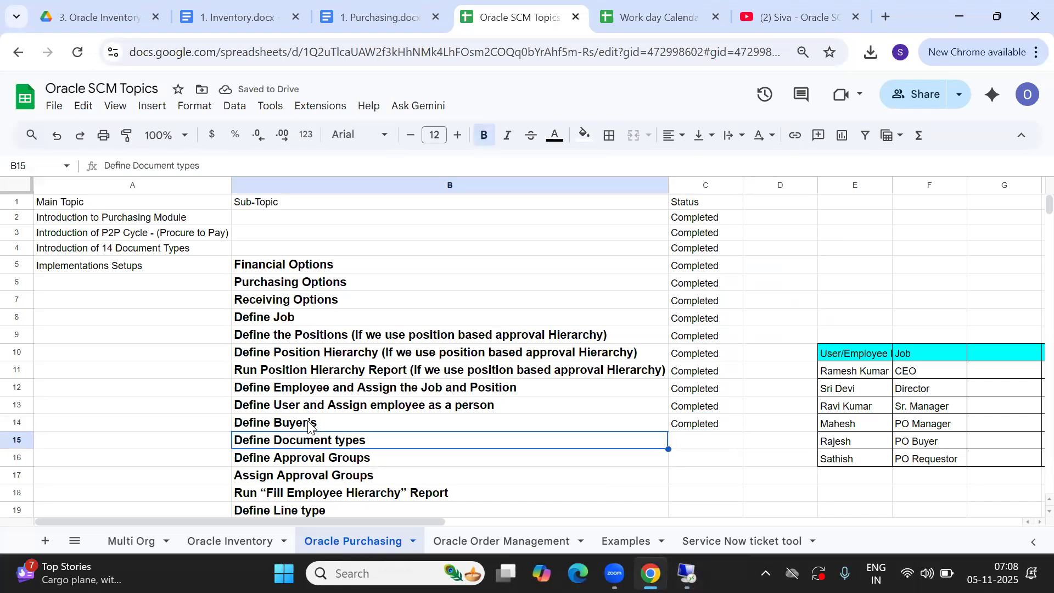
{"action": "key", "text": "Down"}
{"action": "key", "text": "Down"}
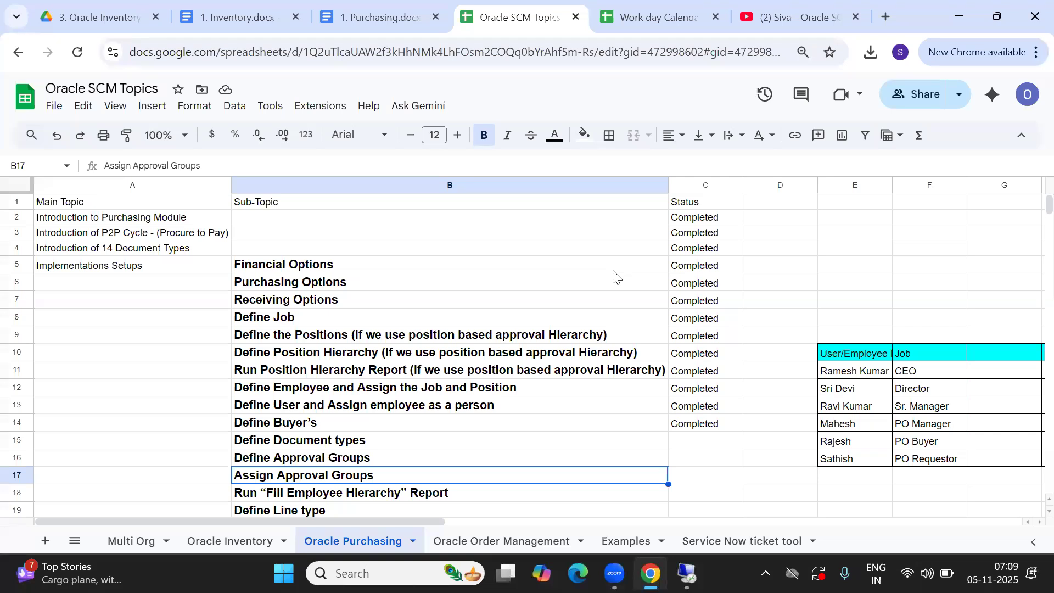
{"action": "left_click", "coordinate": [269, 447]}
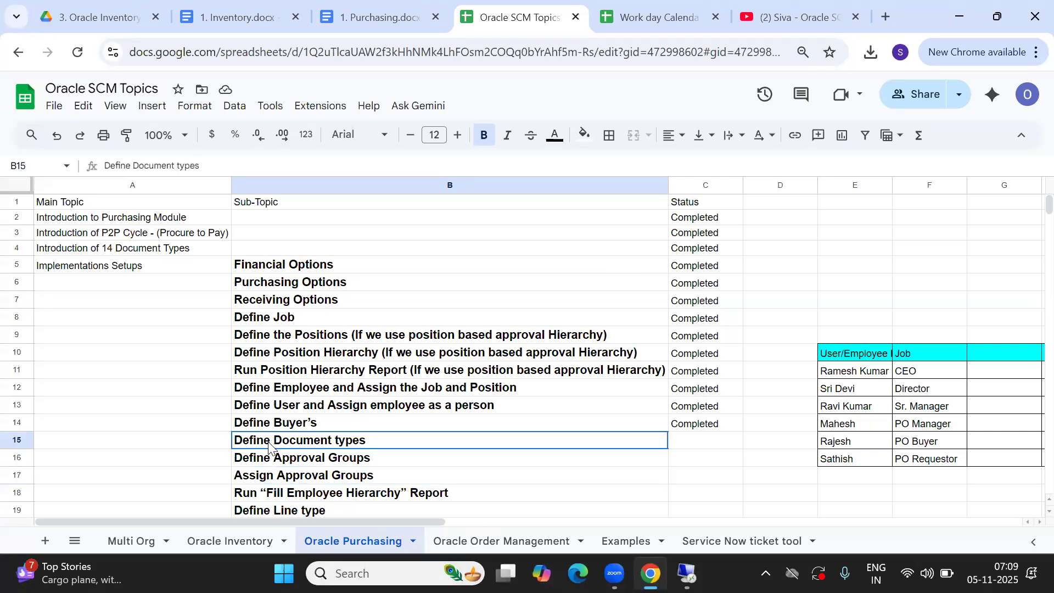
{"action": "left_click", "coordinate": [271, 462], "text": "shift"}
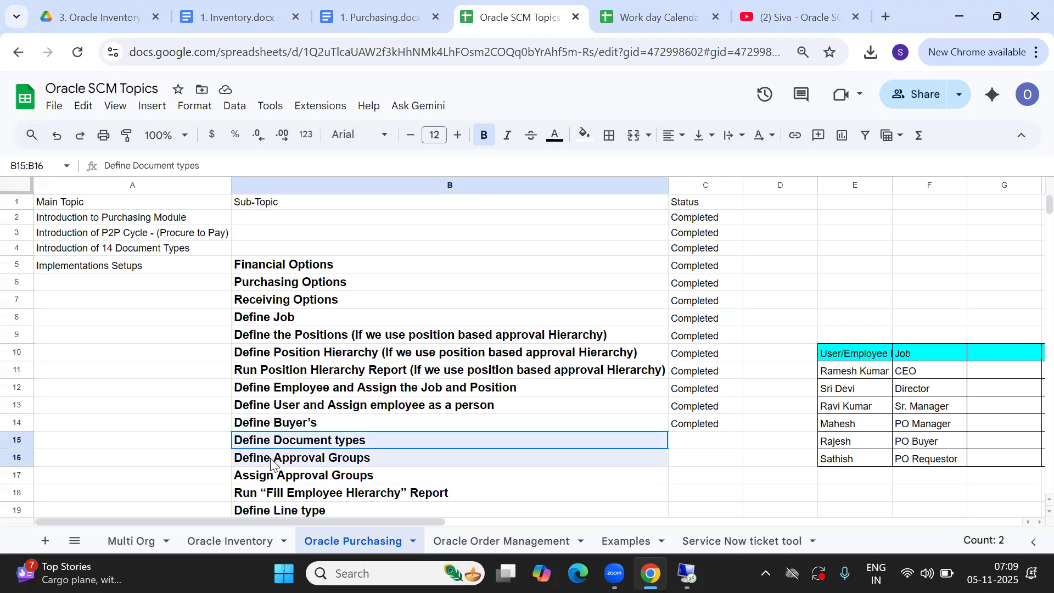
{"action": "left_click", "coordinate": [279, 478], "text": "shift"}
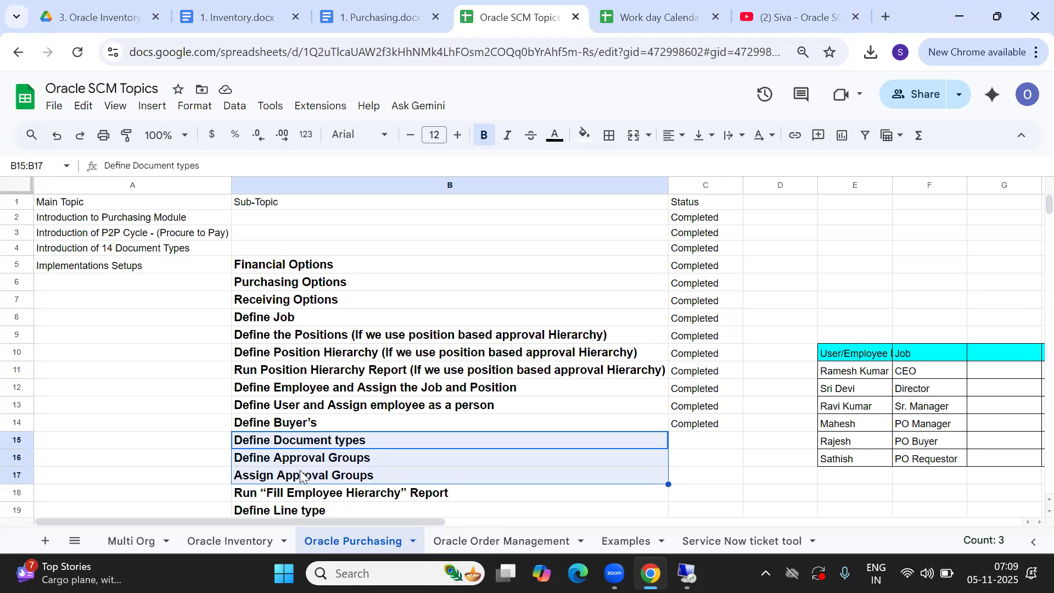
{"action": "left_click", "coordinate": [307, 440]}
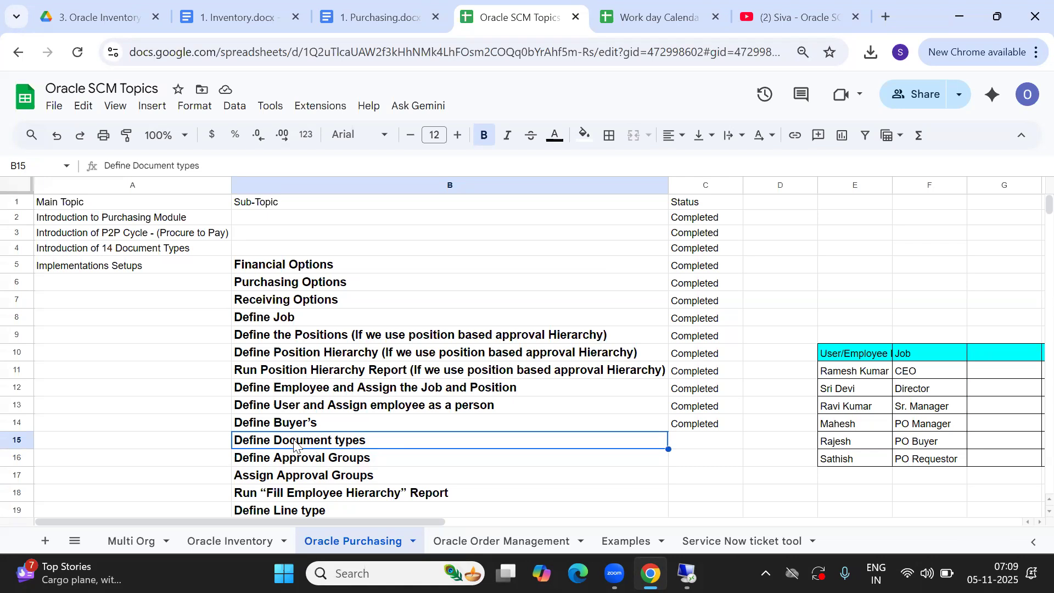
{"action": "left_click", "coordinate": [290, 462]}
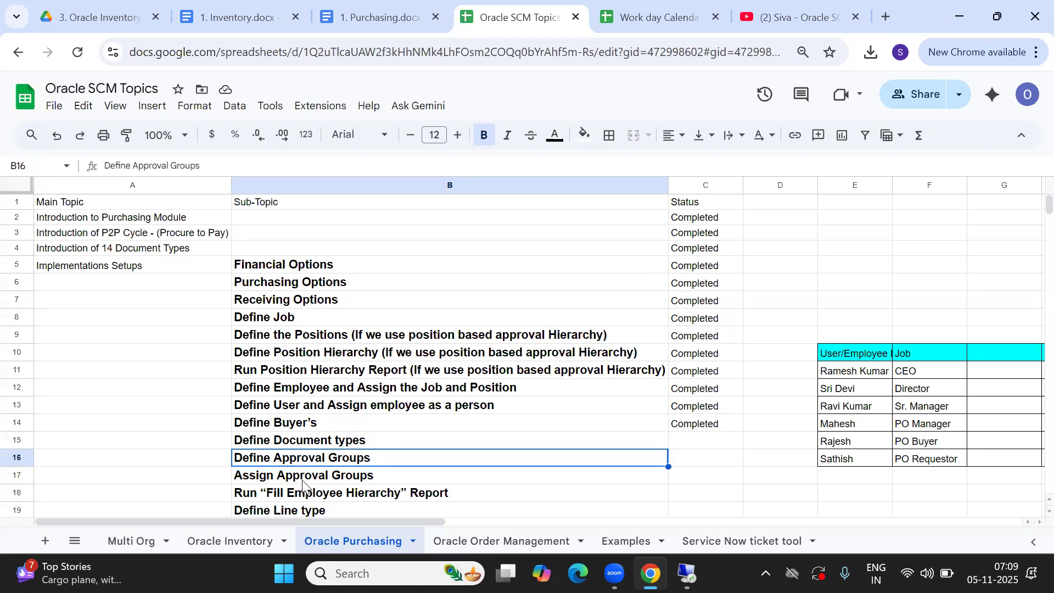
{"action": "left_click", "coordinate": [302, 477]}
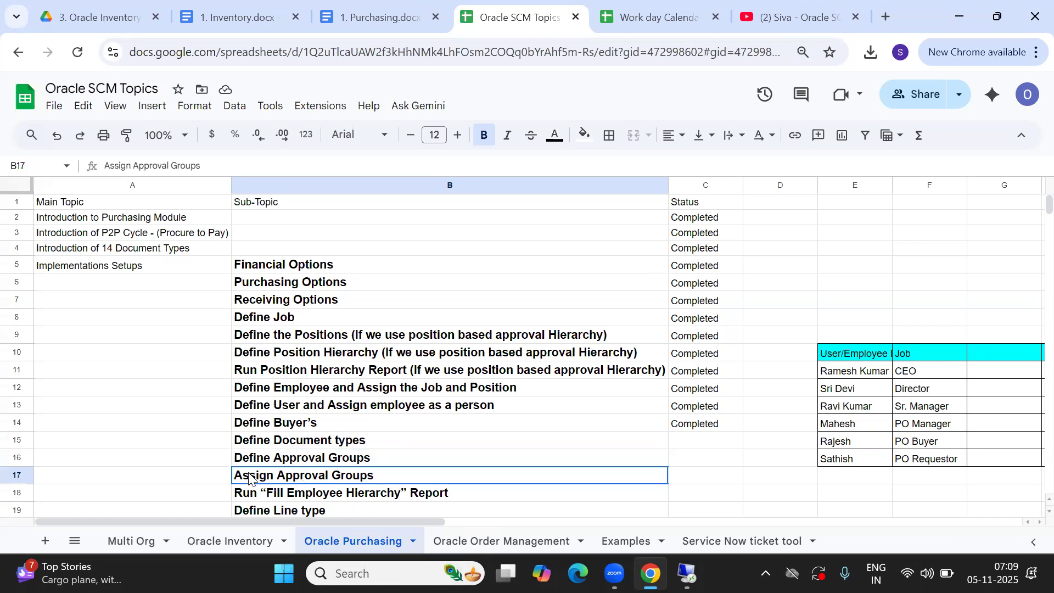
{"action": "left_click", "coordinate": [271, 460]}
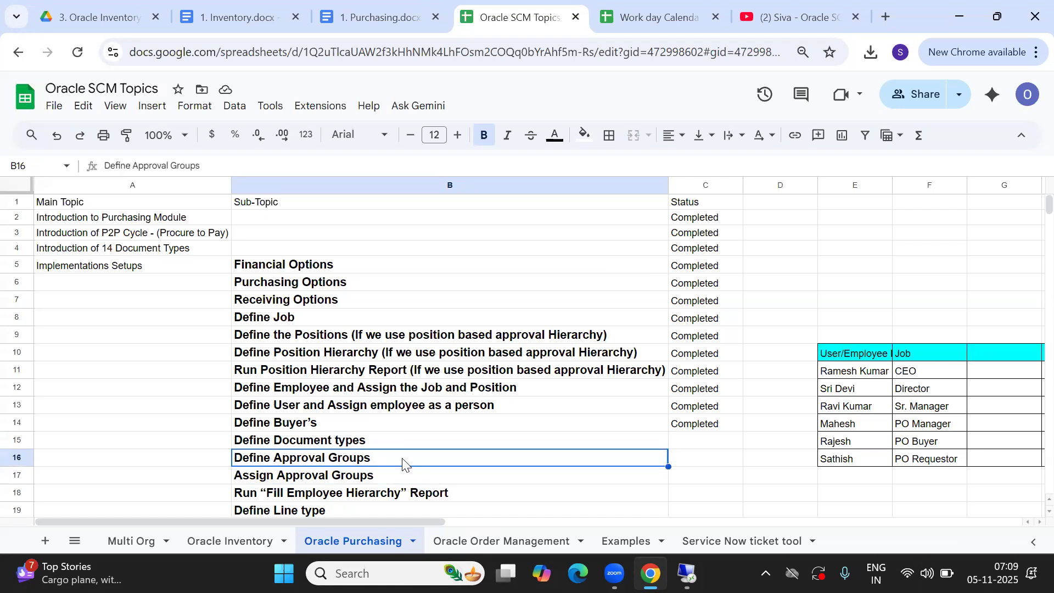
{"action": "left_click", "coordinate": [757, 377]}
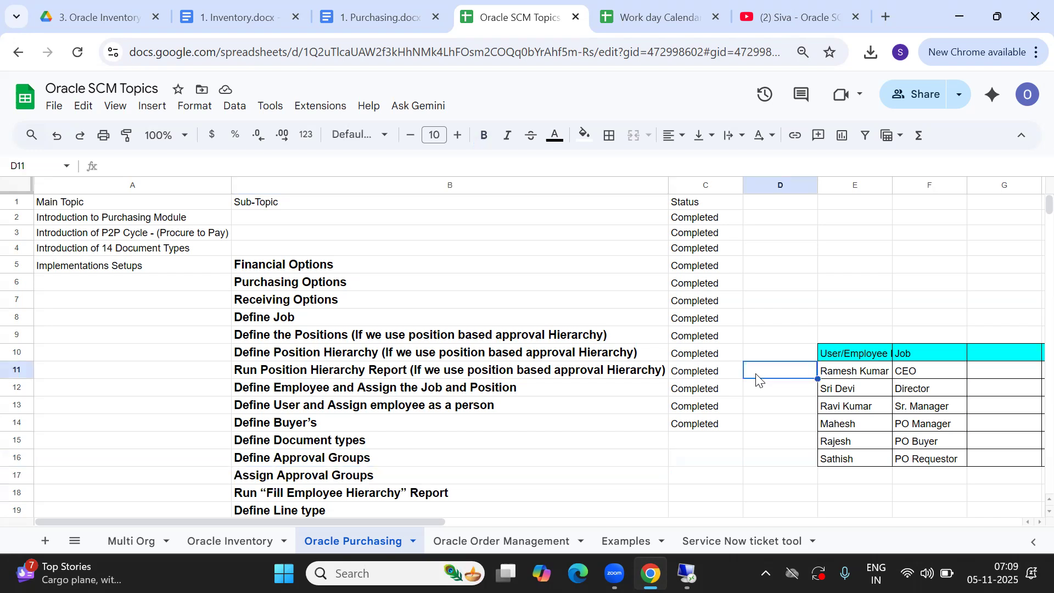